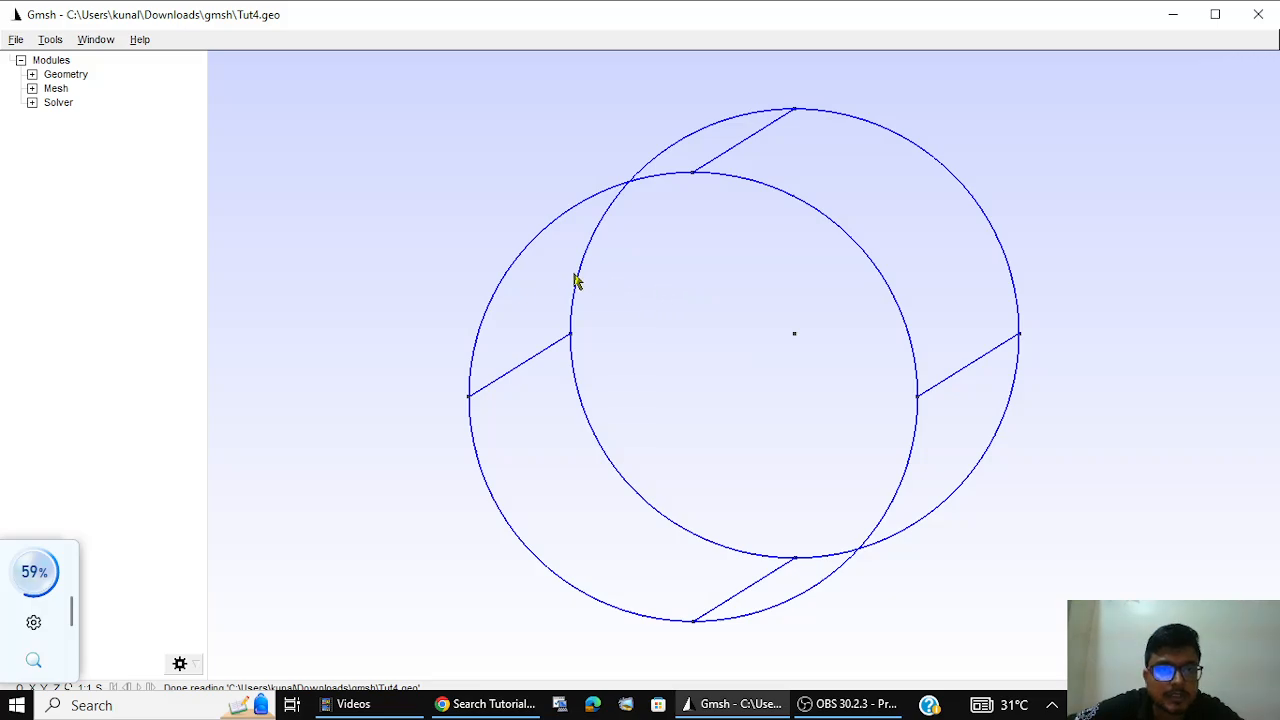
# Step: Turn on the visibility of surfaces and volumes in the geometry display options
pyautogui.rightClick(450, 240)
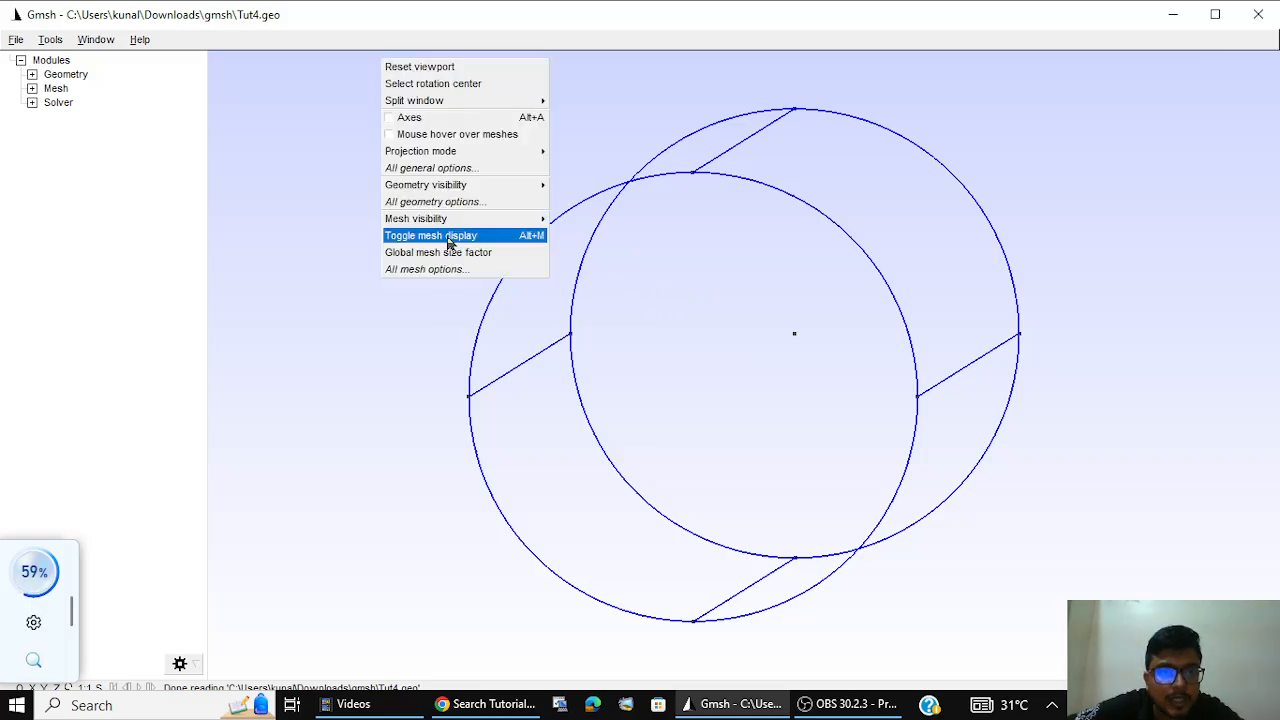
pyautogui.click(474, 170)
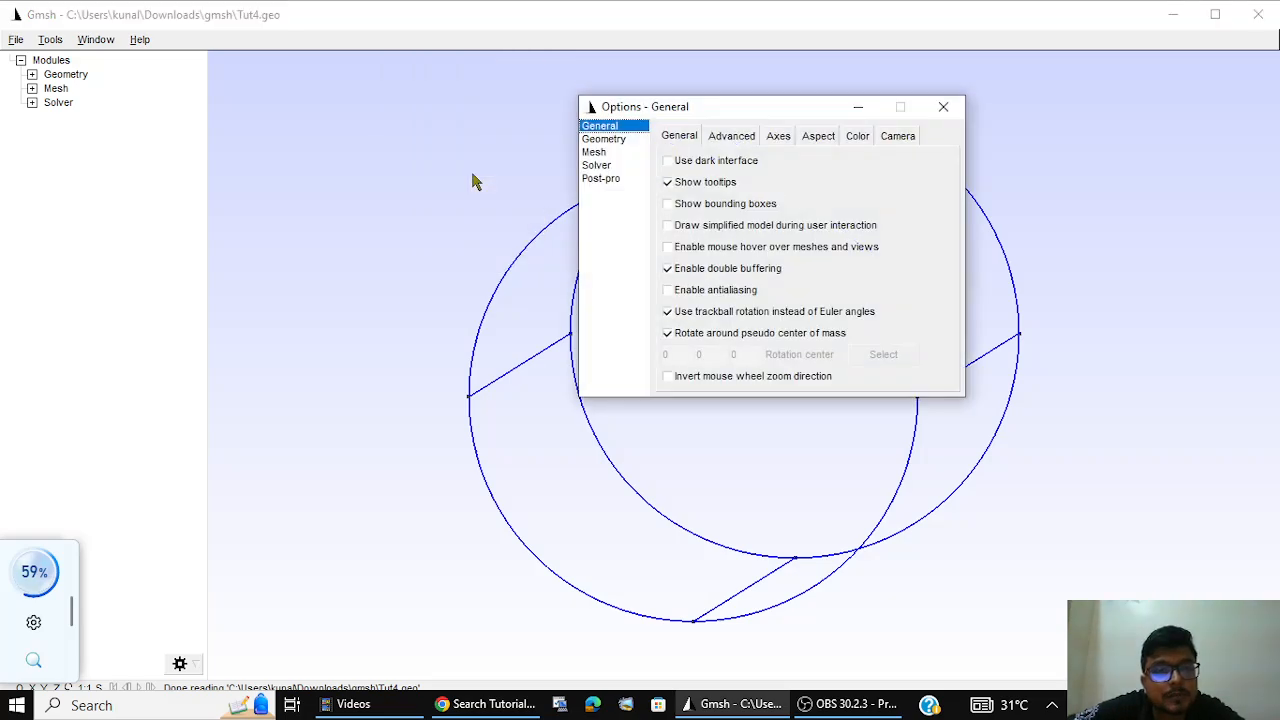
pyautogui.click(628, 140)
pyautogui.click(668, 203)
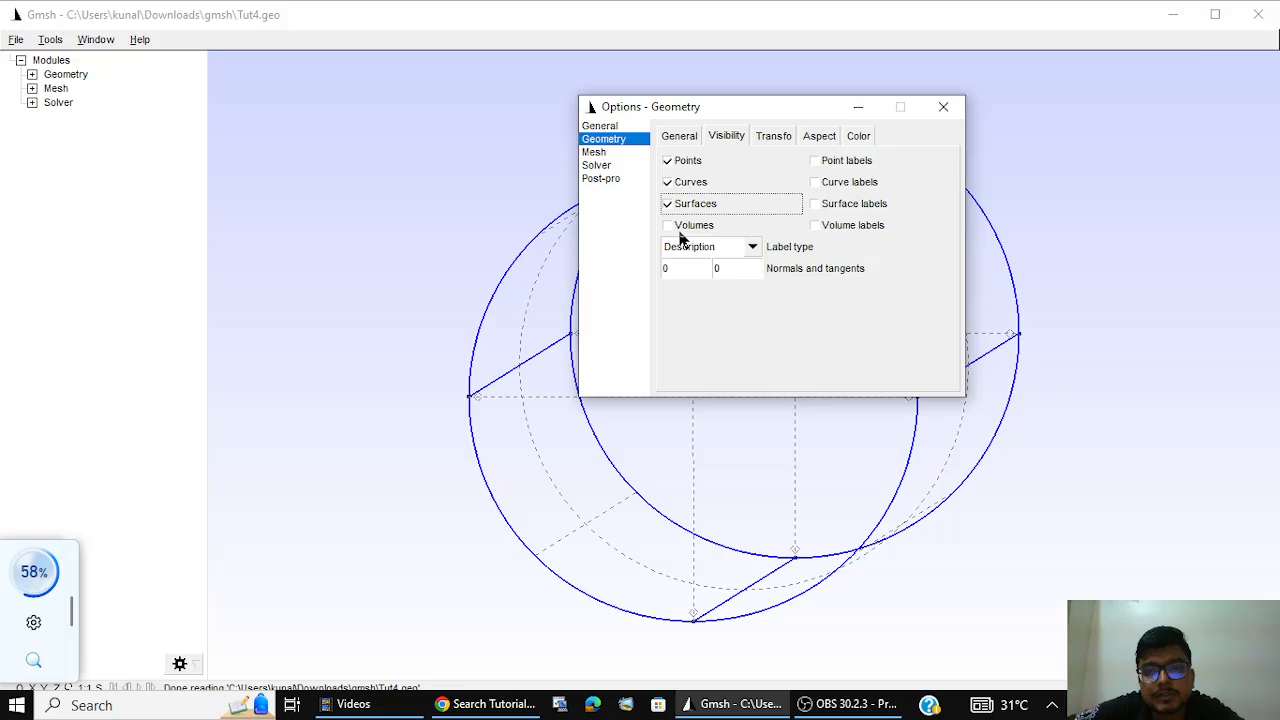
pyautogui.click(670, 225)
pyautogui.click(943, 106)
# Step: Display the coordinate axes around the cylinder and view it from another angle
pyautogui.rightClick(363, 226)
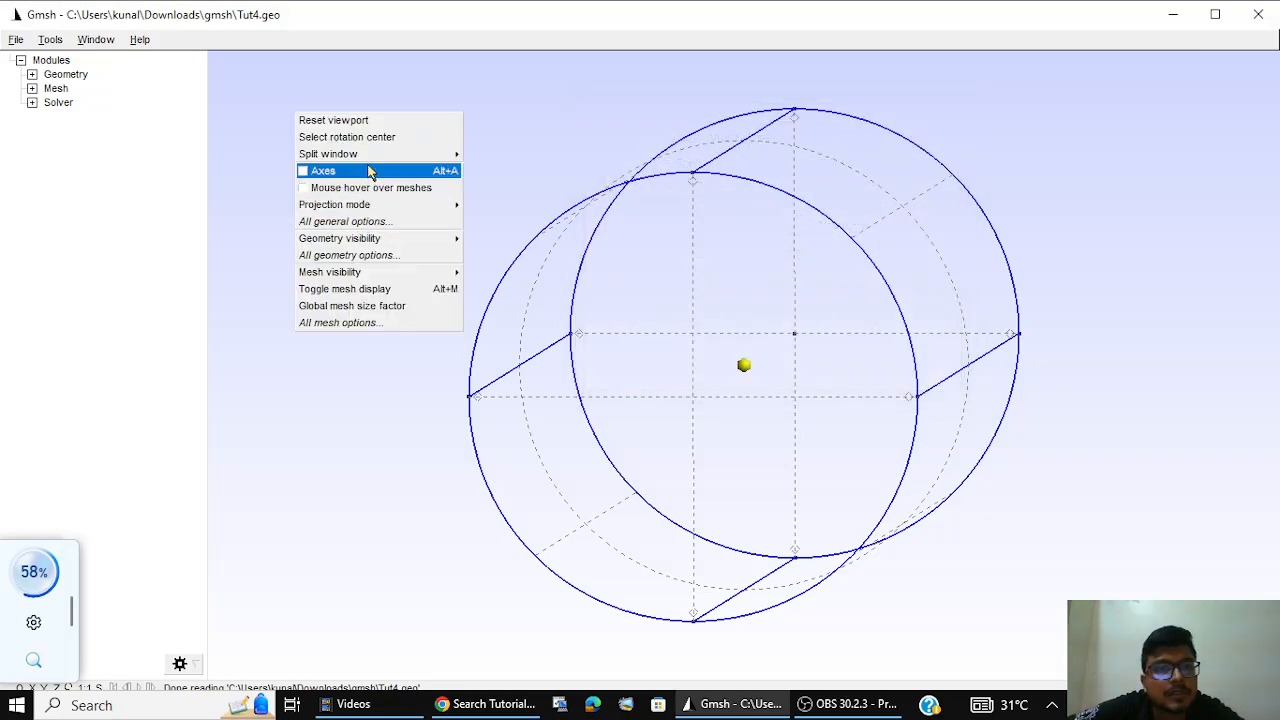
pyautogui.click(368, 175)
pyautogui.moveTo(725, 356)
pyautogui.mouseDown()
pyautogui.moveTo(609, 343)
pyautogui.moveTo(757, 377)
pyautogui.moveTo(750, 366)
pyautogui.mouseUp()
pyautogui.scroll(-4, 753, 366)
pyautogui.moveTo(763, 414); pyautogui.dragTo(725, 426)
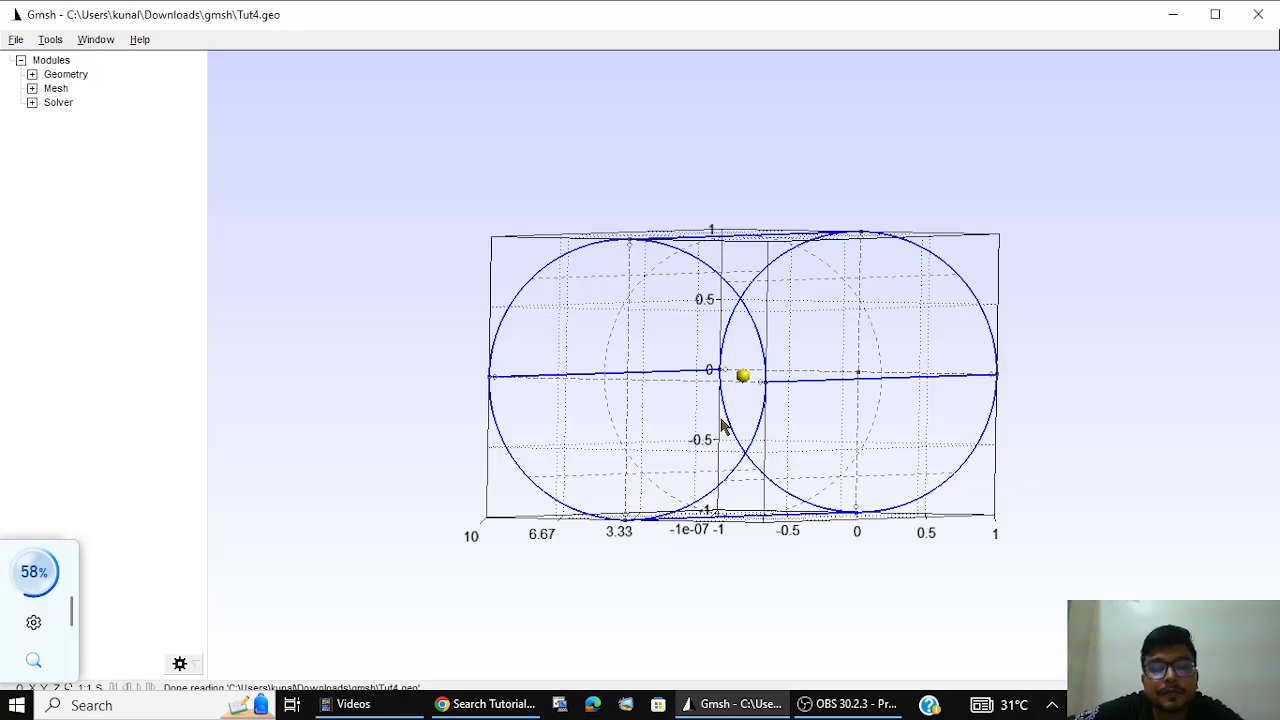
pyautogui.click(32, 89)
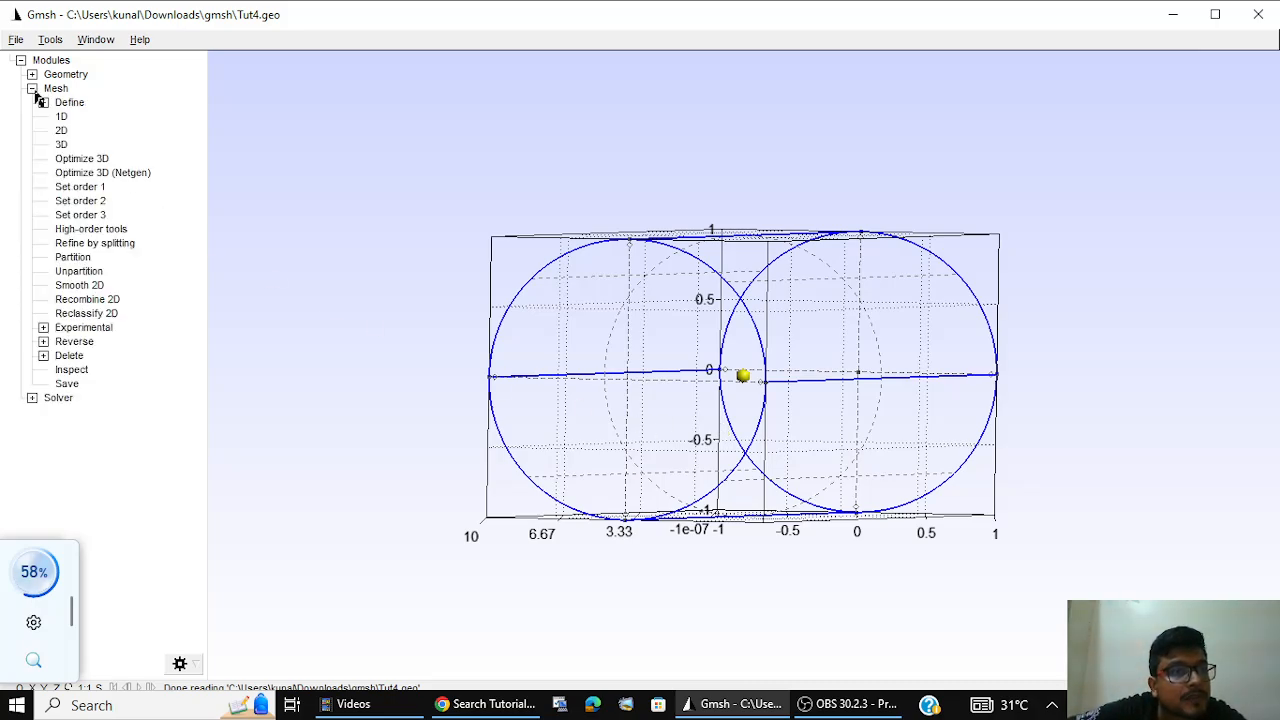
pyautogui.click(43, 103)
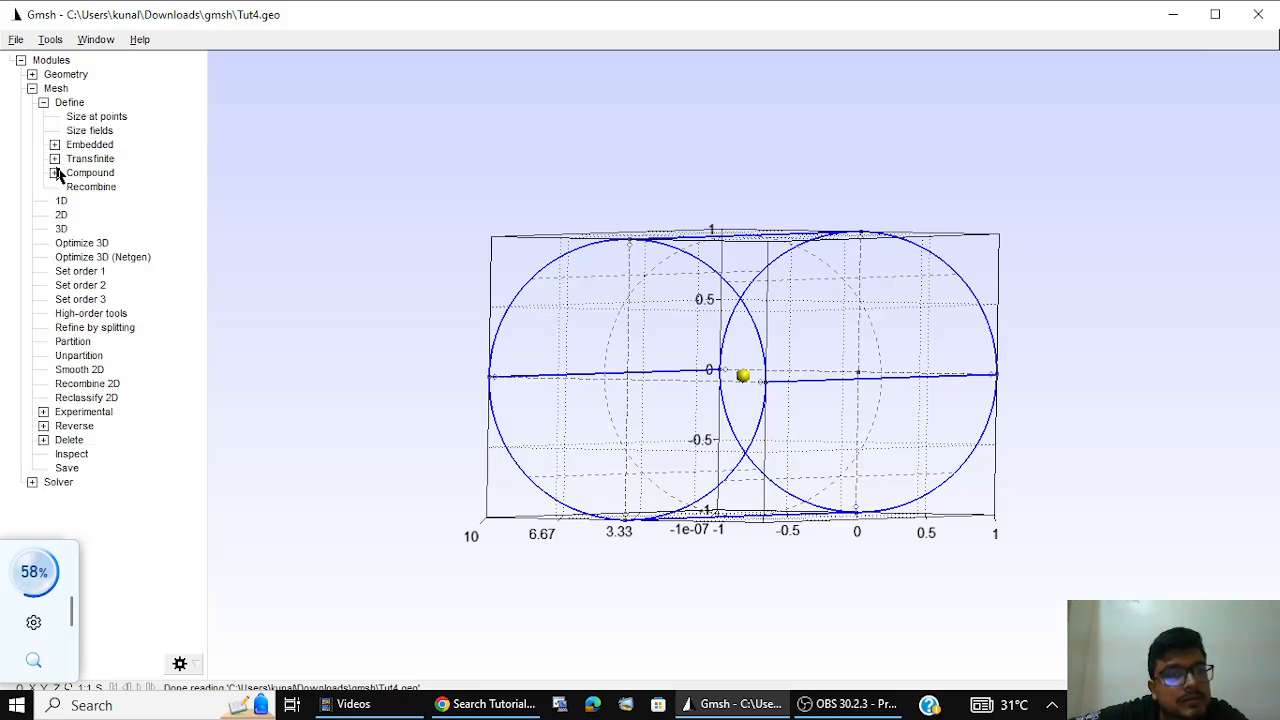
pyautogui.scroll(4, 521, 195)
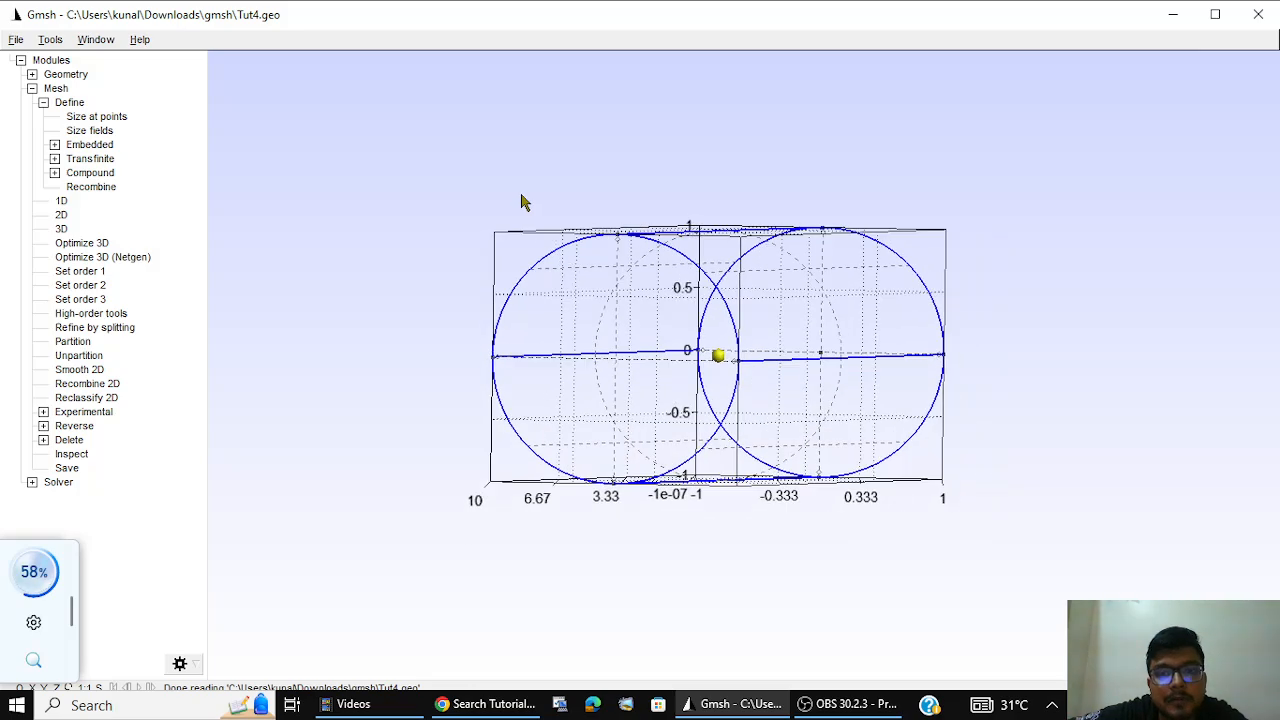
pyautogui.scroll(-4, 521, 195)
pyautogui.moveTo(487, 178); pyautogui.dragTo(492, 182)
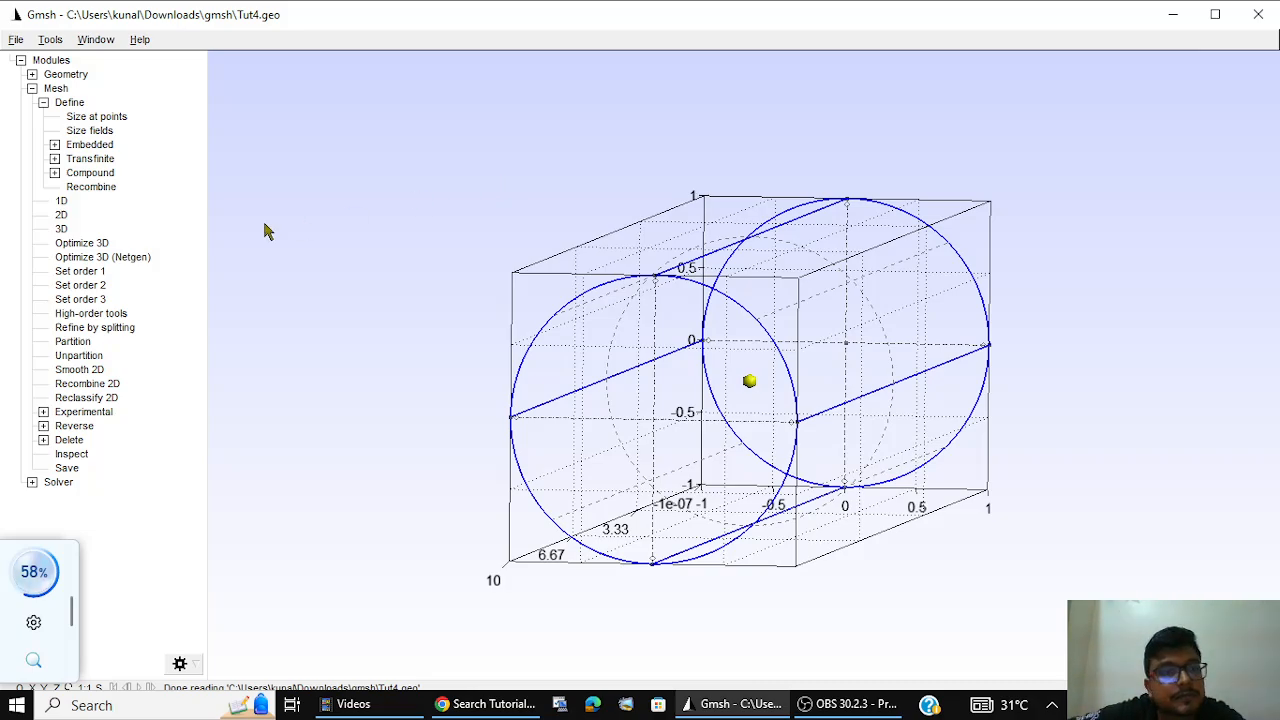
# Step: Open the Tut4 script, review its parameters, geometry and the Progression terms of the transfinite curves, and close it
pyautogui.click(32, 74)
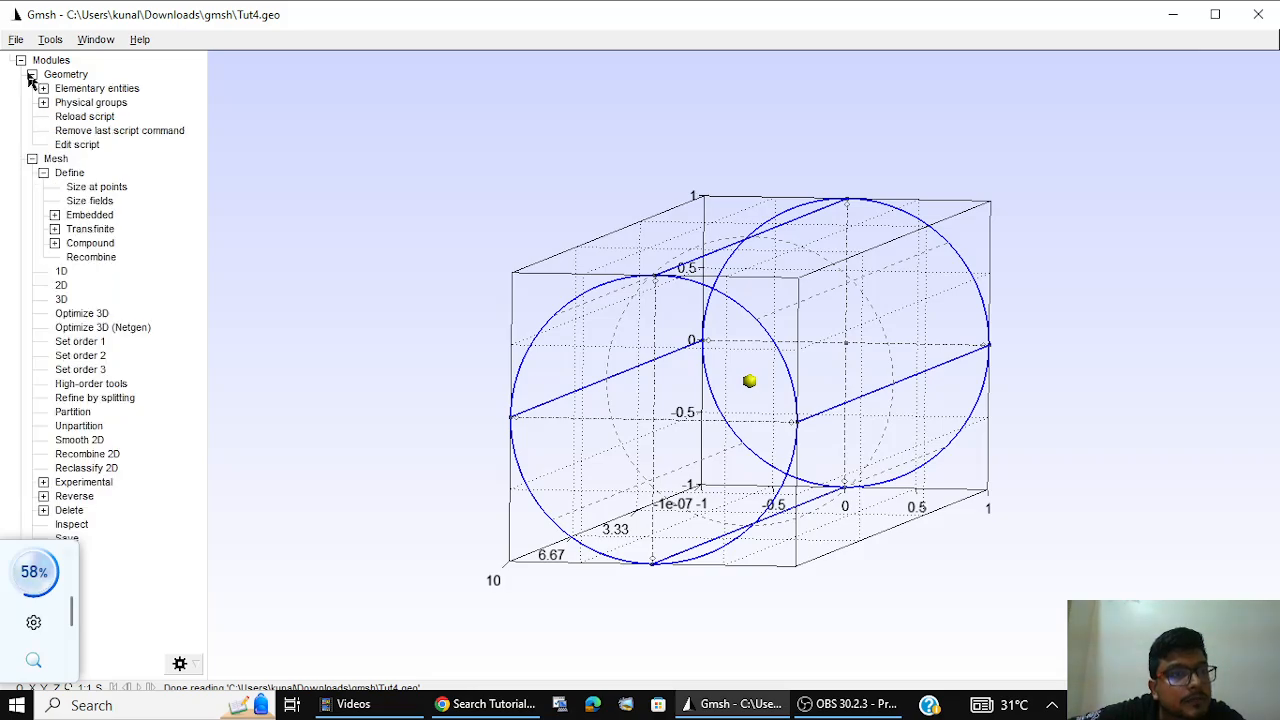
pyautogui.click(77, 144)
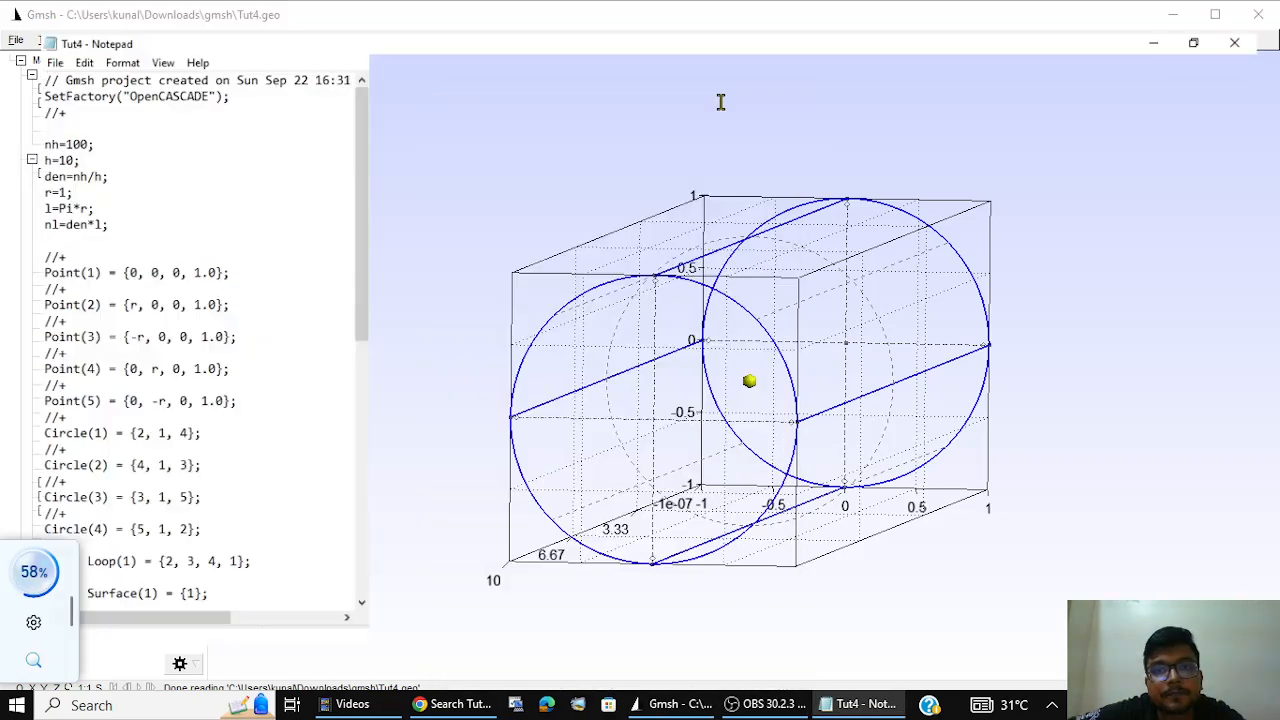
pyautogui.scroll(-10, 471, 237)
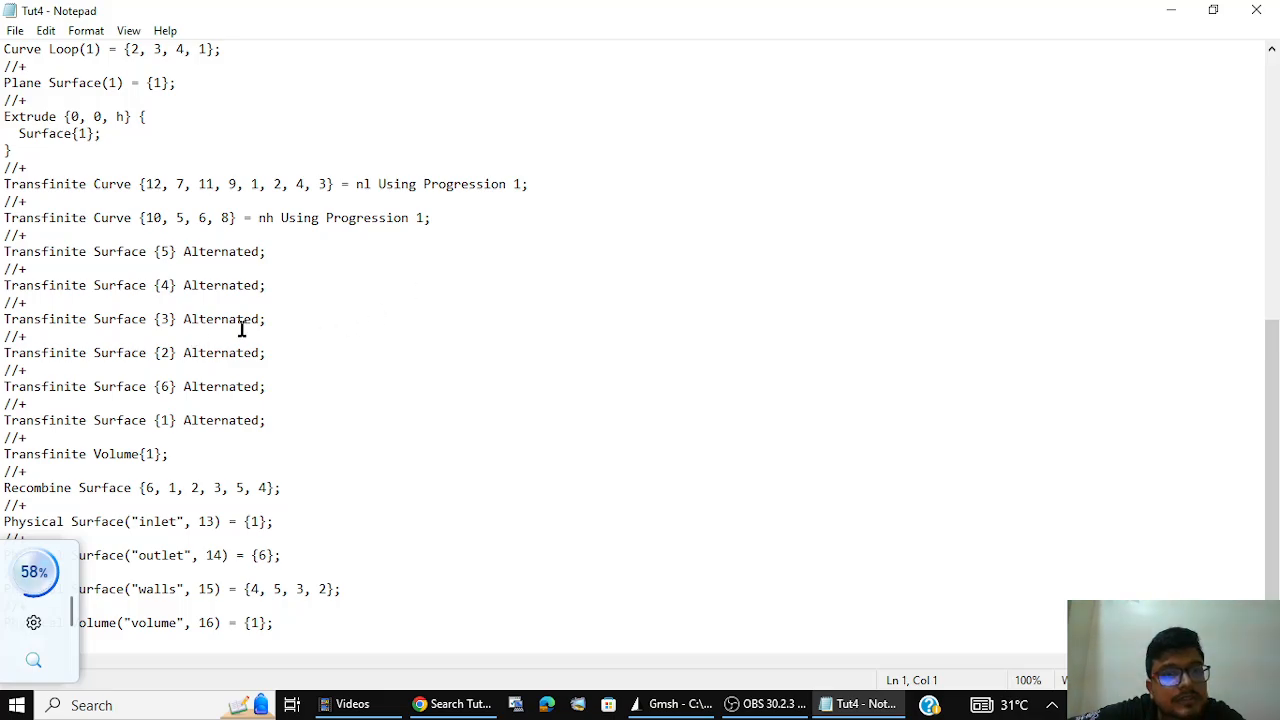
pyautogui.moveTo(408, 217); pyautogui.dragTo(328, 219)
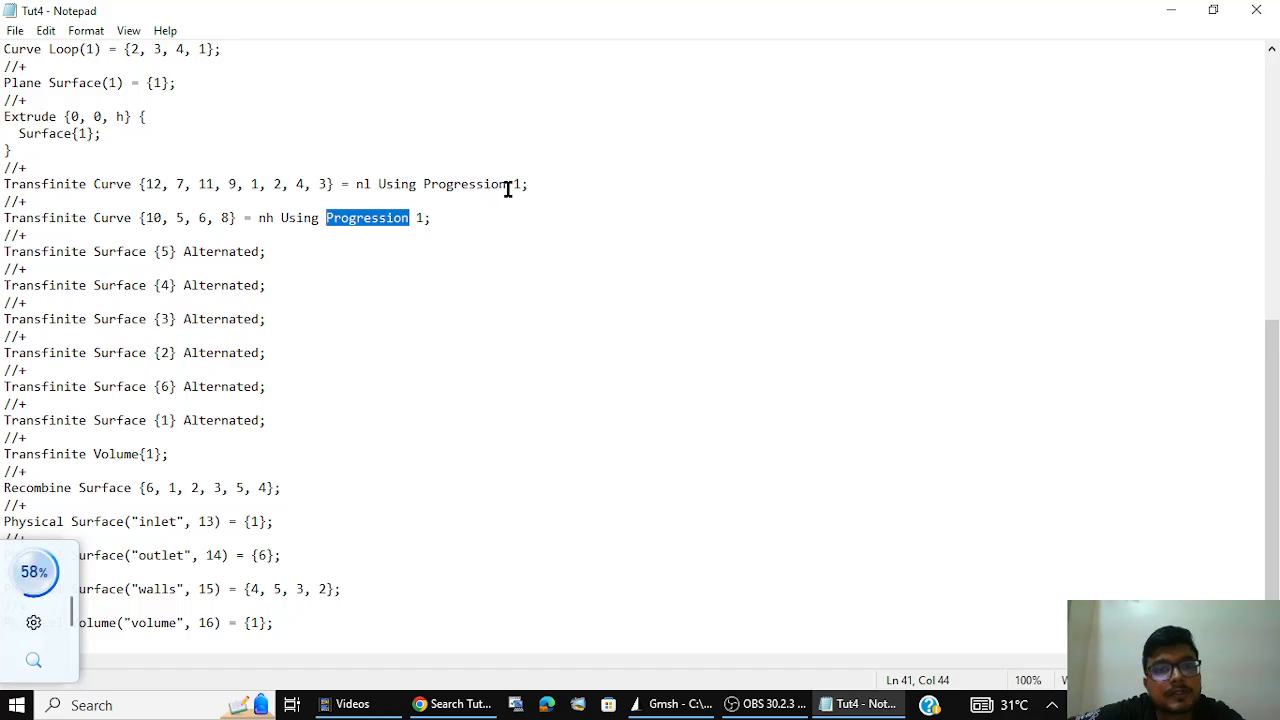
pyautogui.moveTo(508, 187); pyautogui.dragTo(421, 186)
pyautogui.click(426, 306)
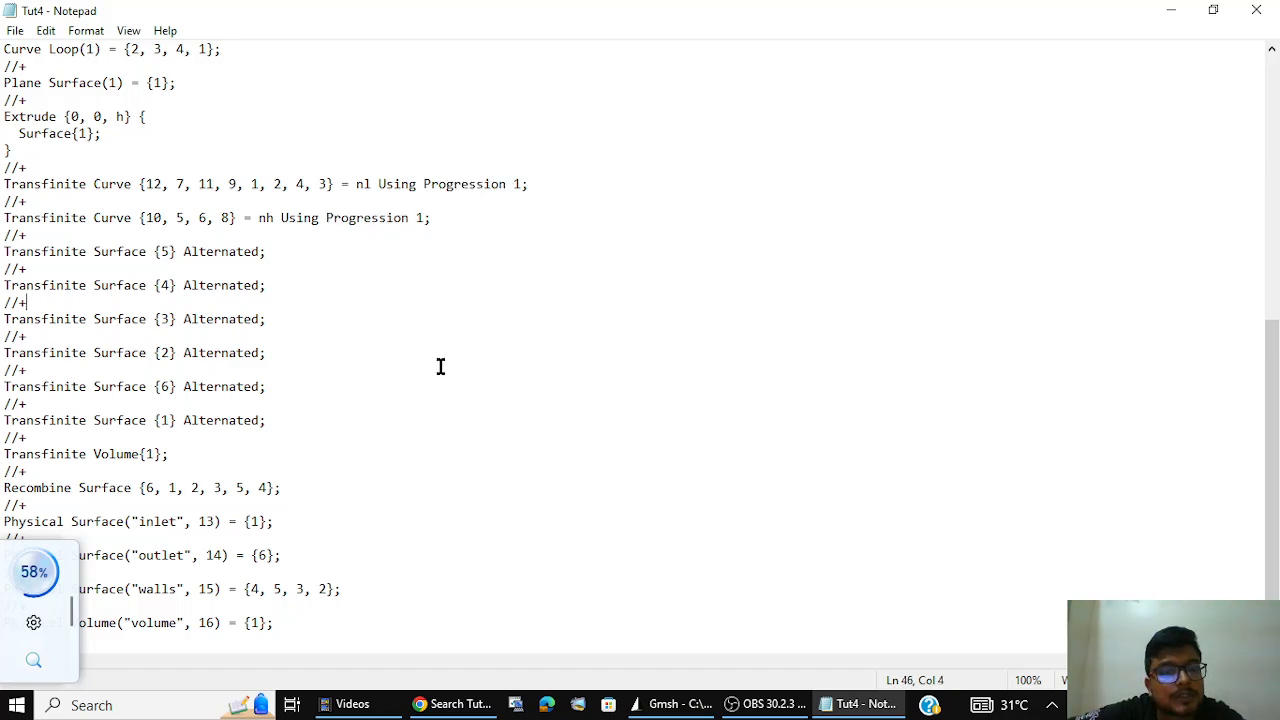
pyautogui.scroll(10, 471, 517)
pyautogui.scroll(-10, 472, 518)
pyautogui.scroll(10, 483, 553)
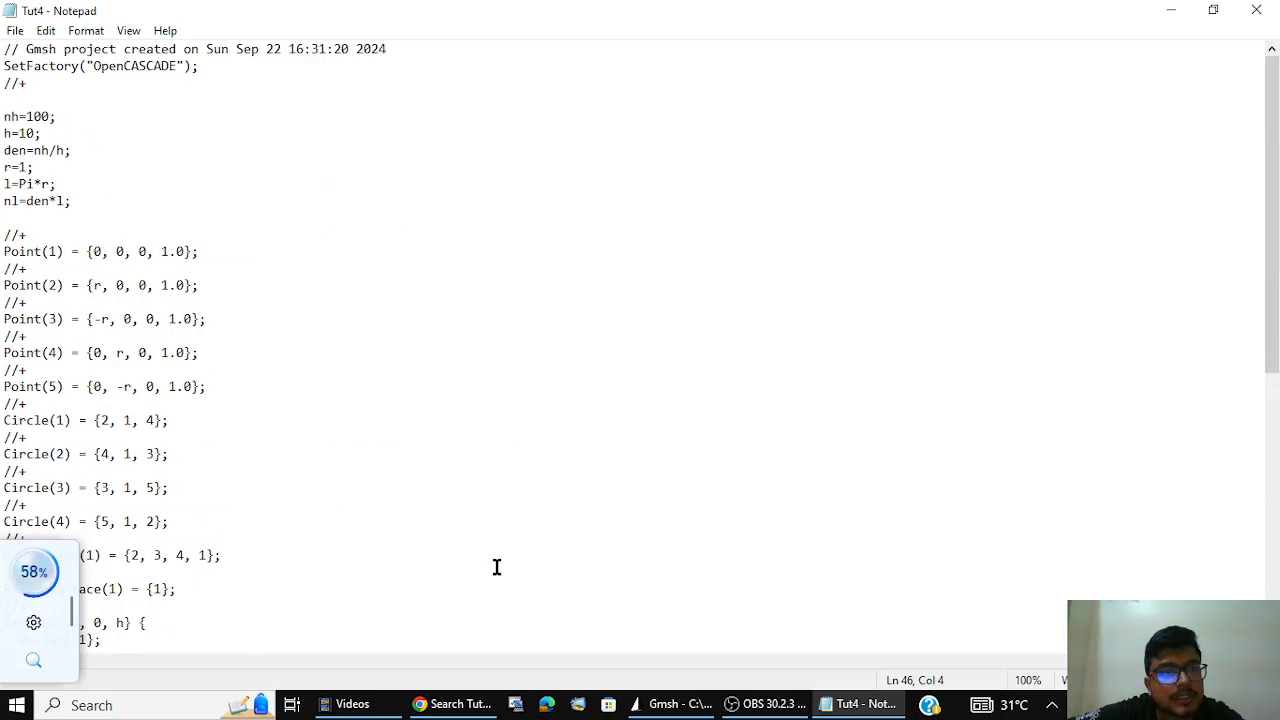
pyautogui.click(1256, 10)
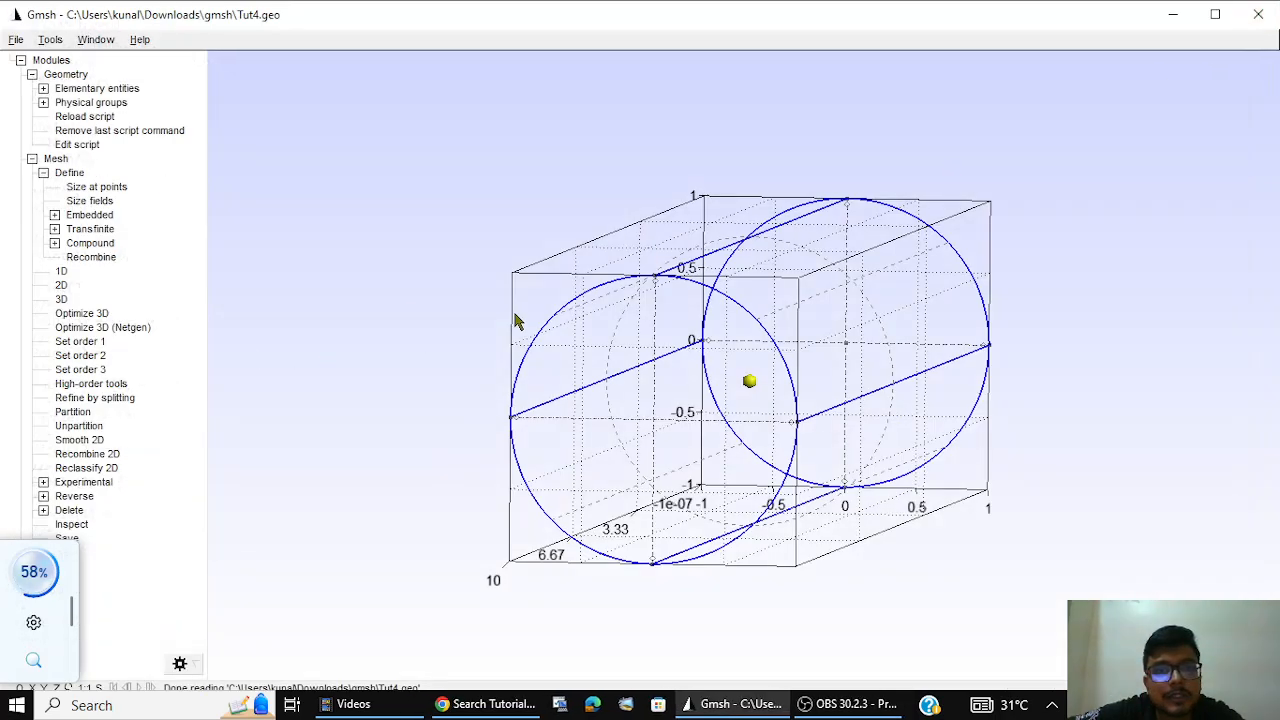
# Step: Create a new model file named Tut5 in the gmsh folder using the OpenCASCADE geometry kernel
pyautogui.moveTo(700, 158)
pyautogui.mouseDown()
pyautogui.moveTo(557, 171)
pyautogui.moveTo(685, 144)
pyautogui.mouseUp()
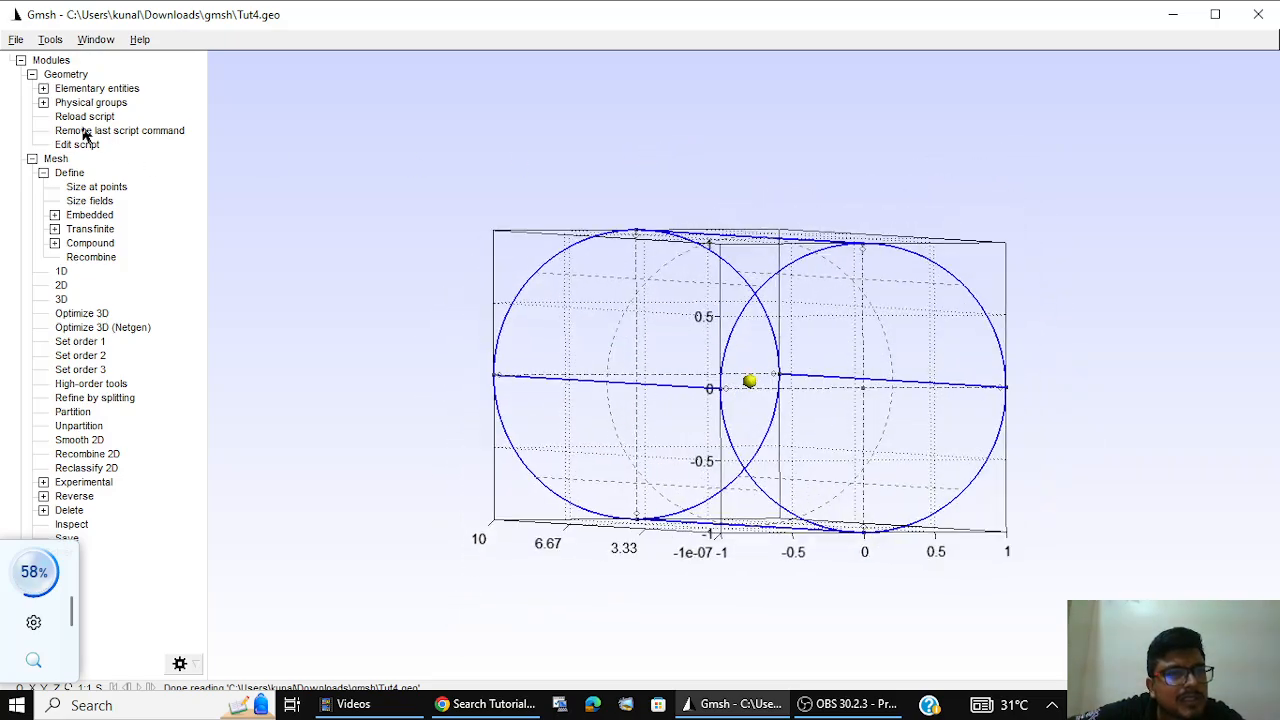
pyautogui.click(16, 39)
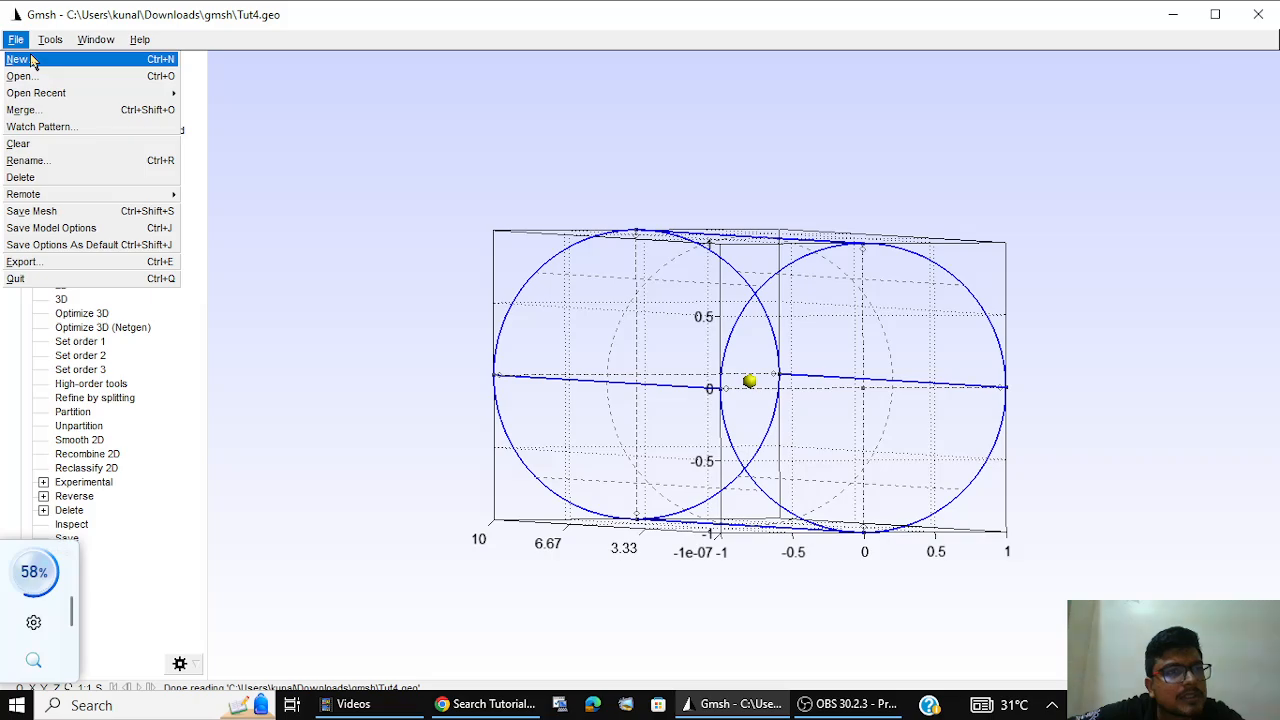
pyautogui.click(20, 59)
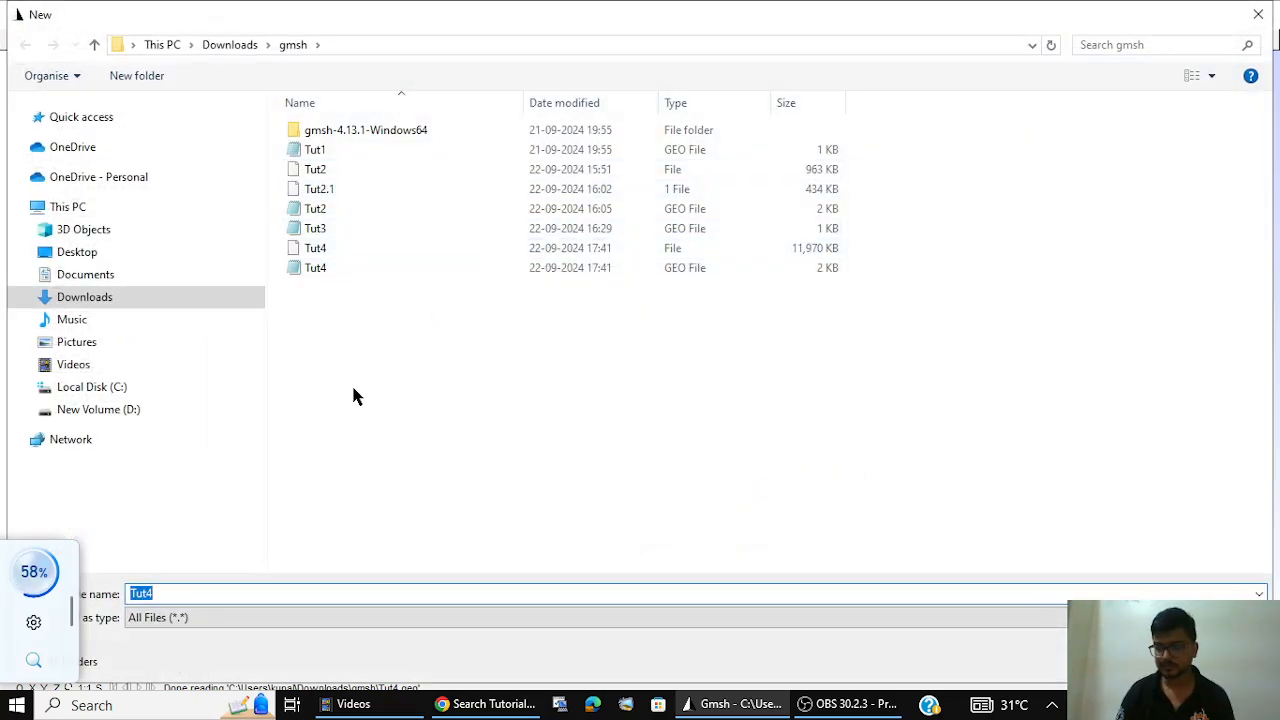
pyautogui.write('Tut5')
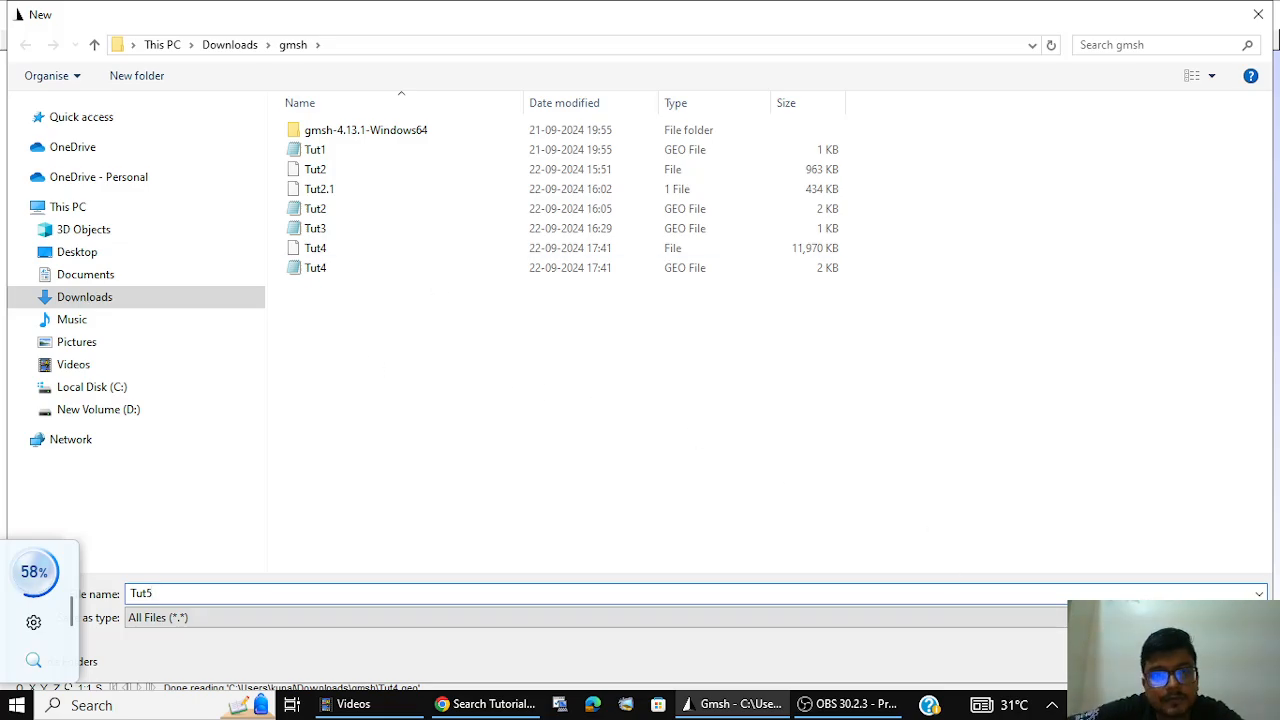
pyautogui.press('Return')
pyautogui.click(405, 204)
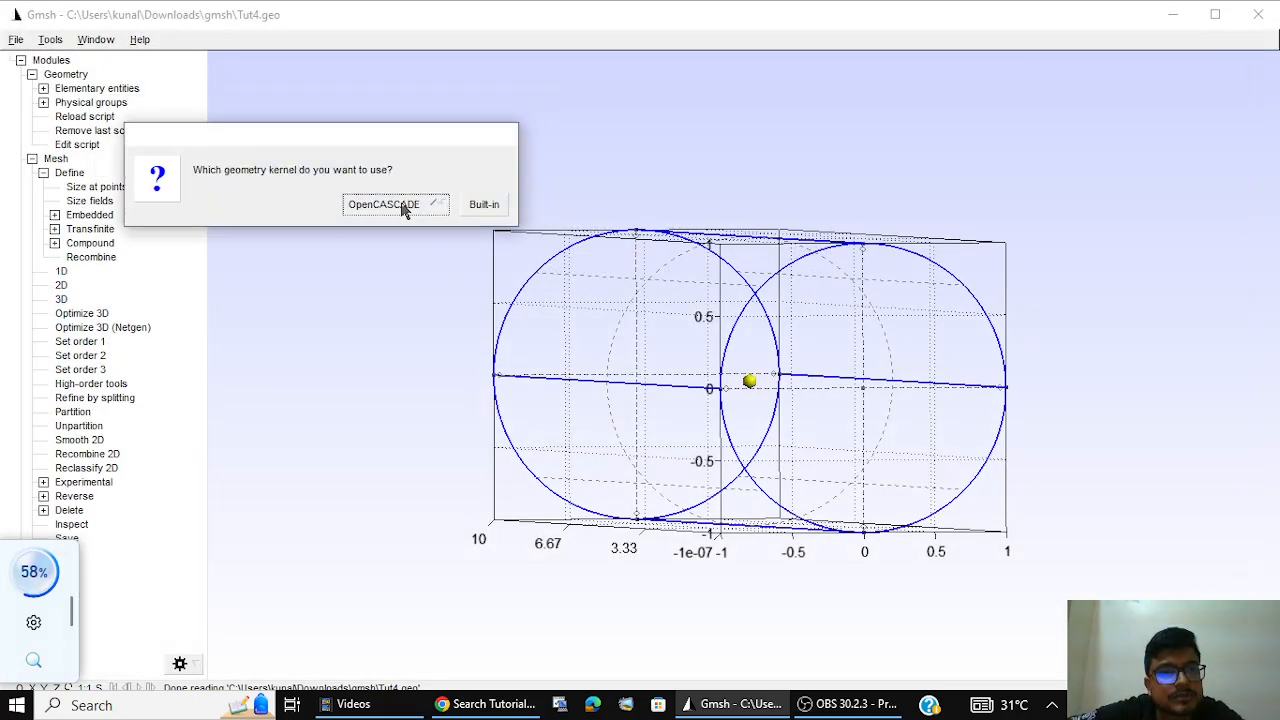
pyautogui.click(405, 204)
# Step: Turn off the axes display in the empty Tut5 model
pyautogui.moveTo(560, 185); pyautogui.dragTo(503, 200)
pyautogui.rightClick(503, 200)
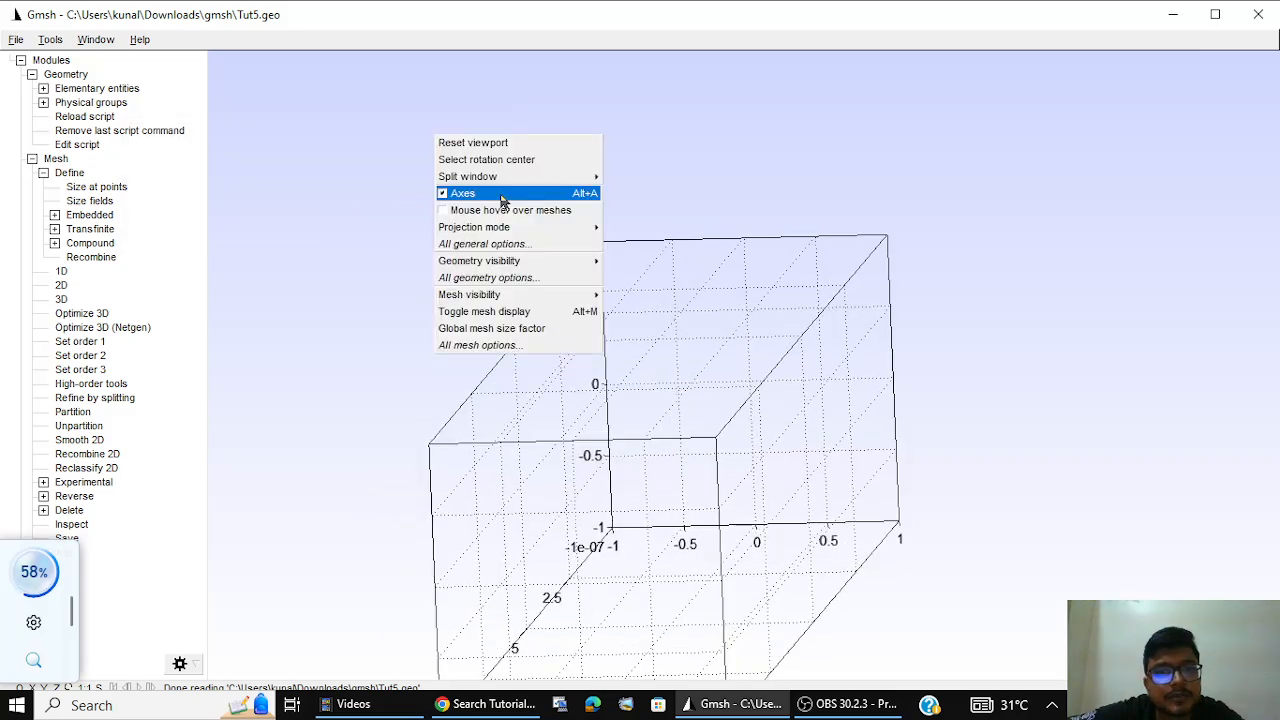
pyautogui.click(503, 196)
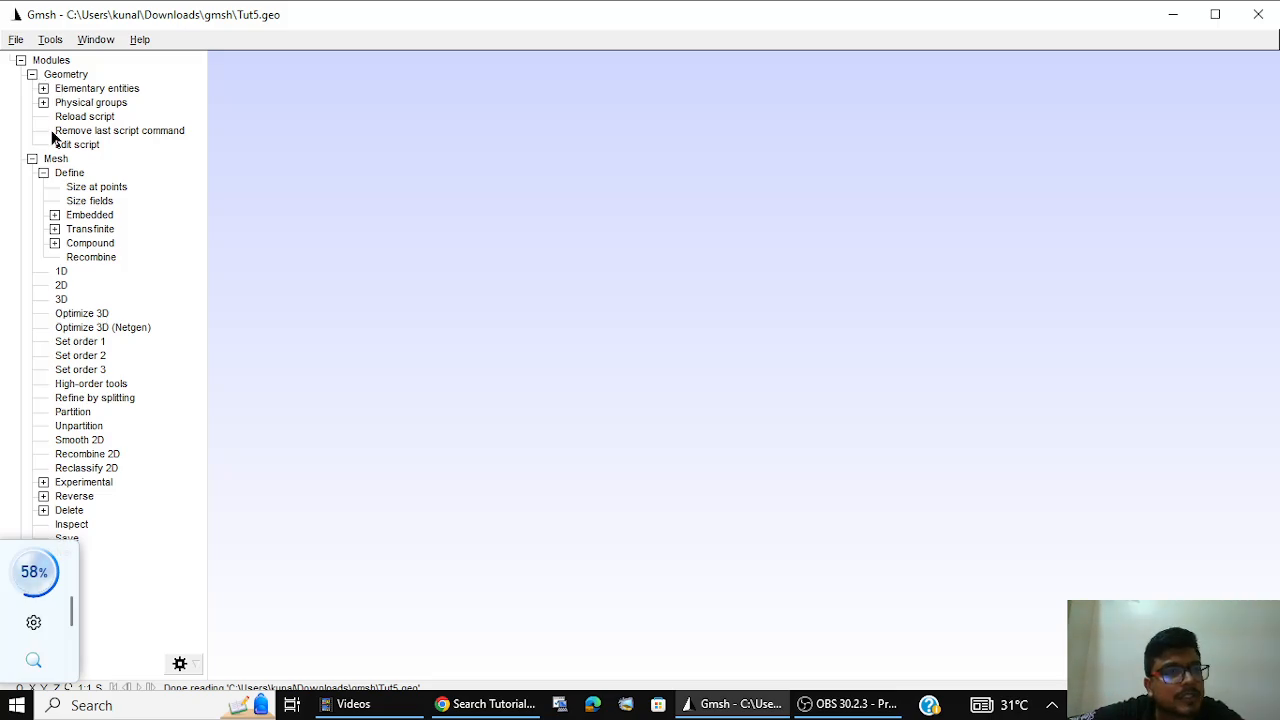
# Step: Add a point at the origin (0, 0, 0) with a prescribed mesh size of 1.0
pyautogui.click(43, 88)
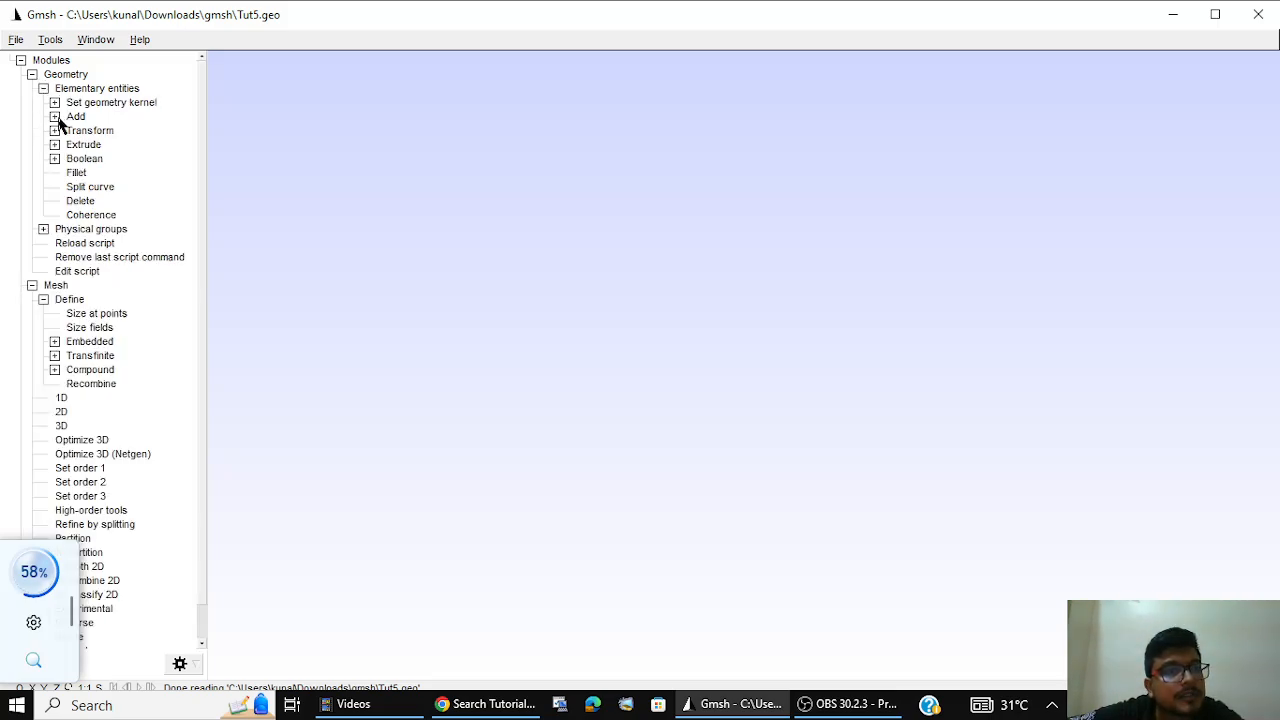
pyautogui.click(54, 116)
pyautogui.click(97, 146)
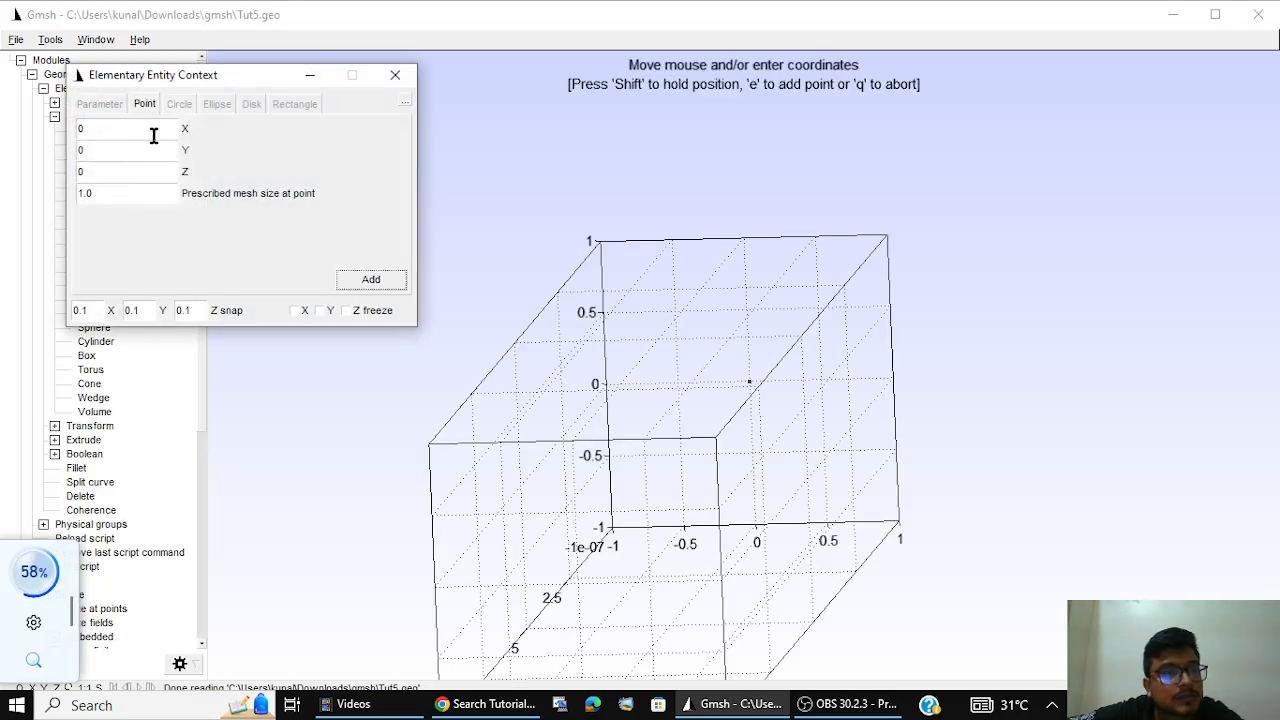
pyautogui.click(394, 74)
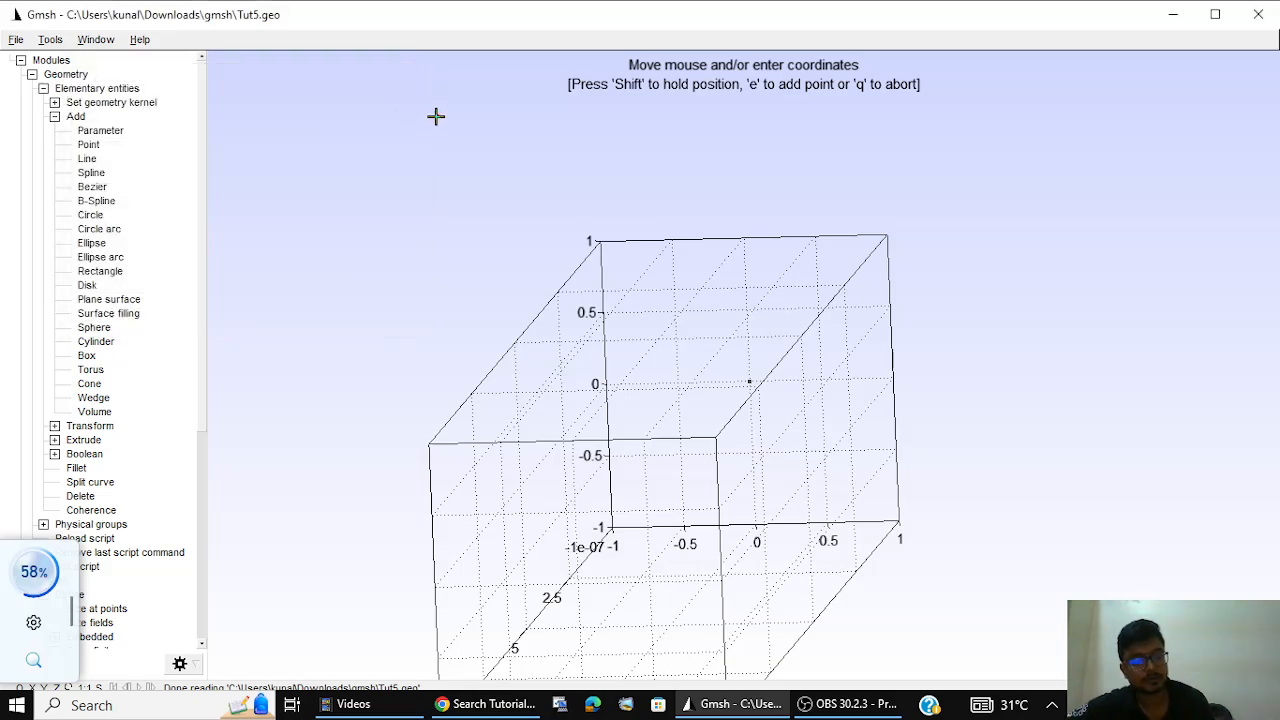
pyautogui.press('q')
pyautogui.scroll(-5, 694, 206)
pyautogui.scroll(7, 730, 248)
# Step: Hide the axes and reset the viewport so that only the origin point is shown
pyautogui.rightClick(354, 228)
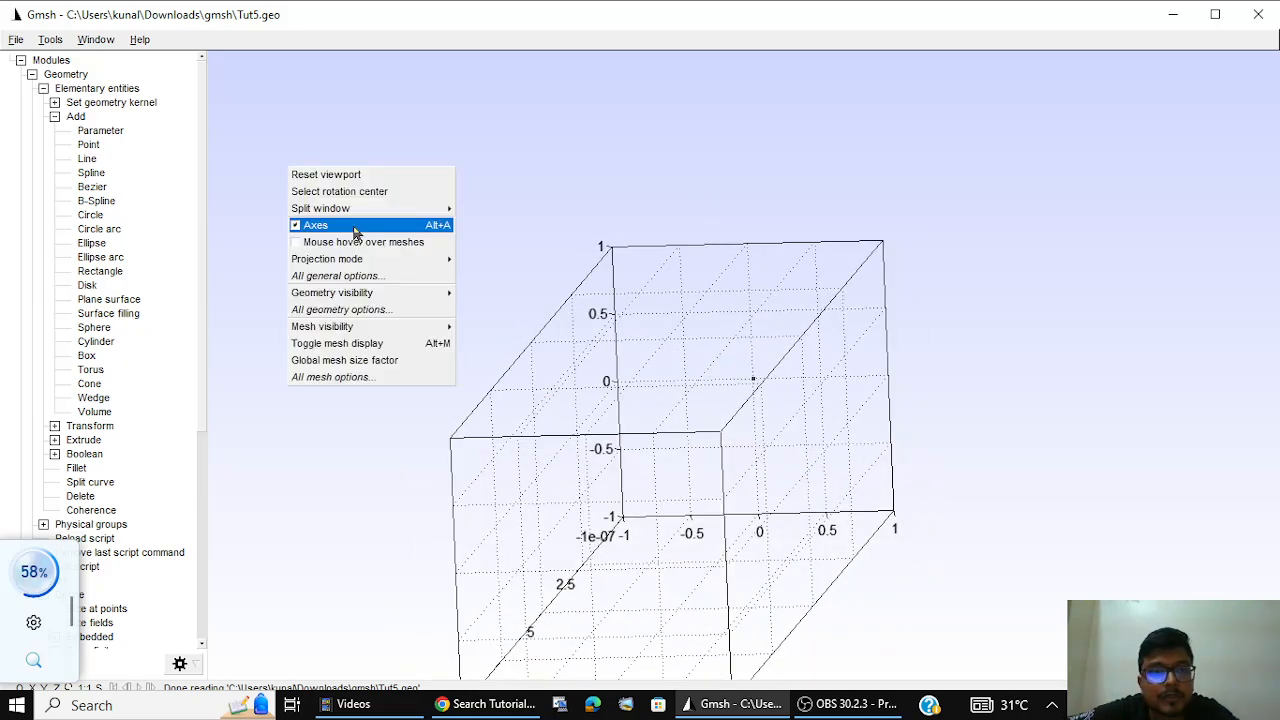
pyautogui.click(354, 225)
pyautogui.rightClick(667, 258)
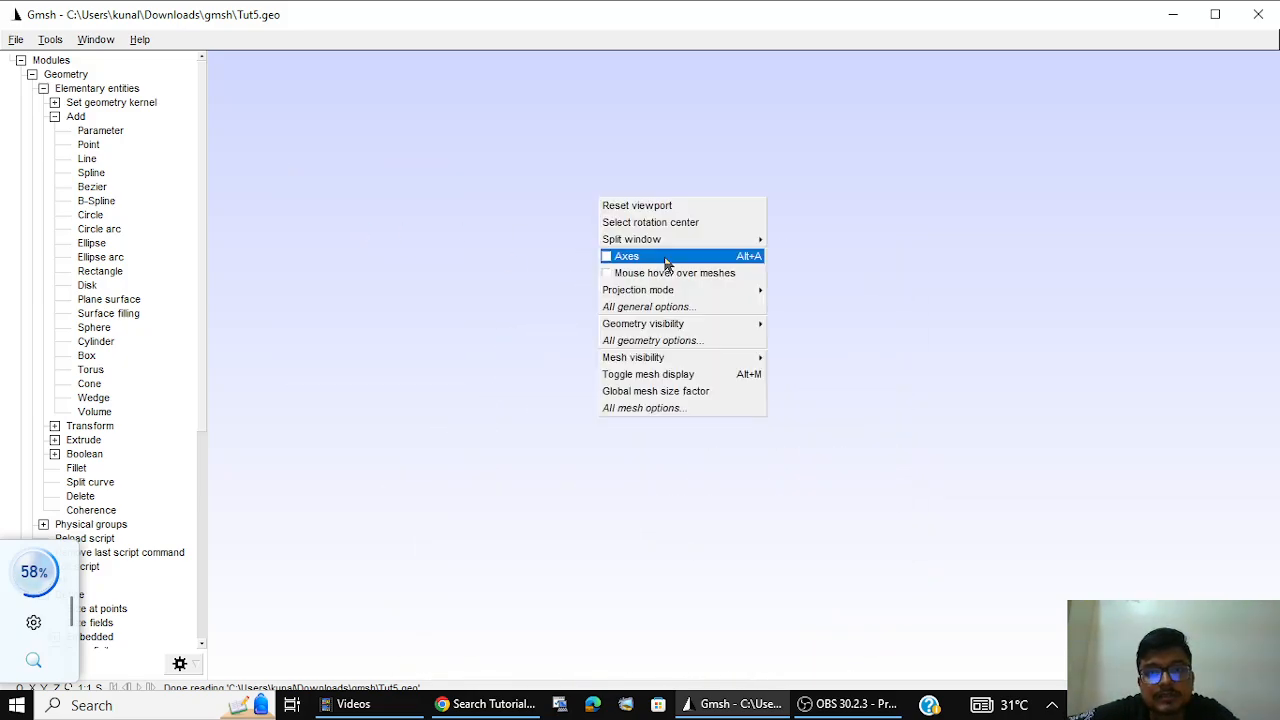
pyautogui.click(672, 208)
pyautogui.scroll(2, 695, 308)
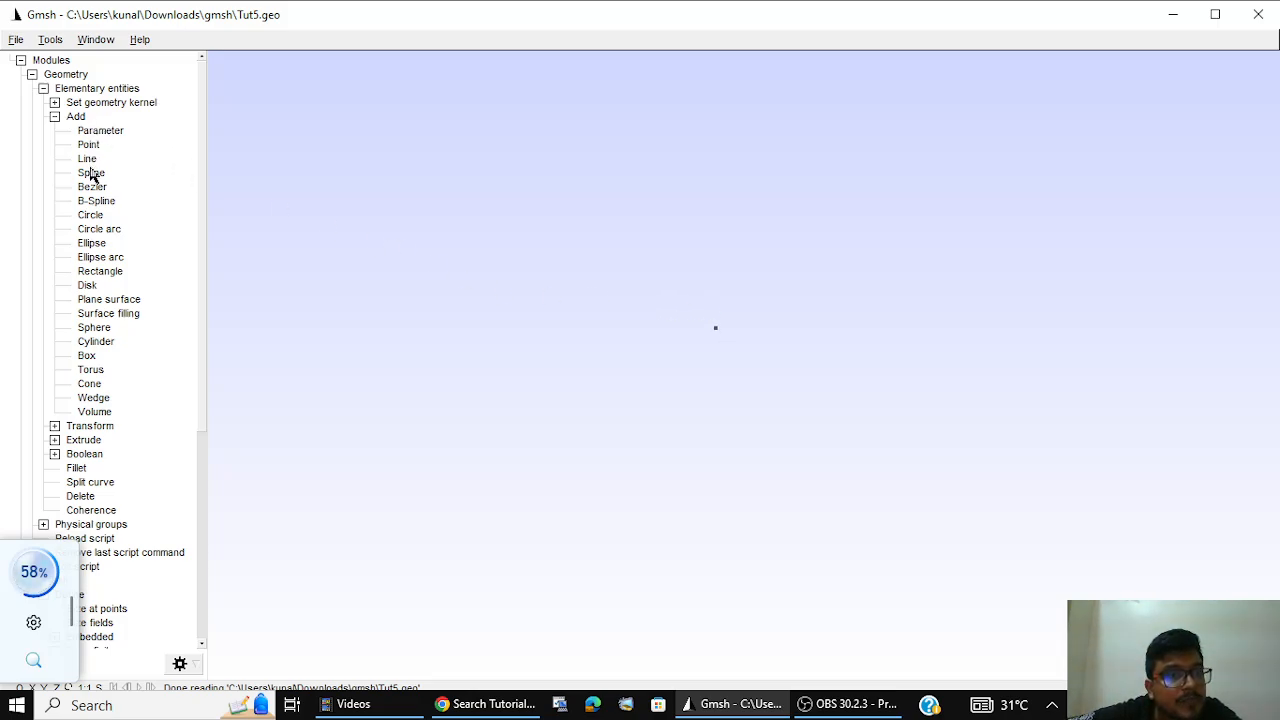
# Step: Extrude the origin point by translation with DX 1, DY 0 and DZ 0 to form a line
pyautogui.click(55, 442)
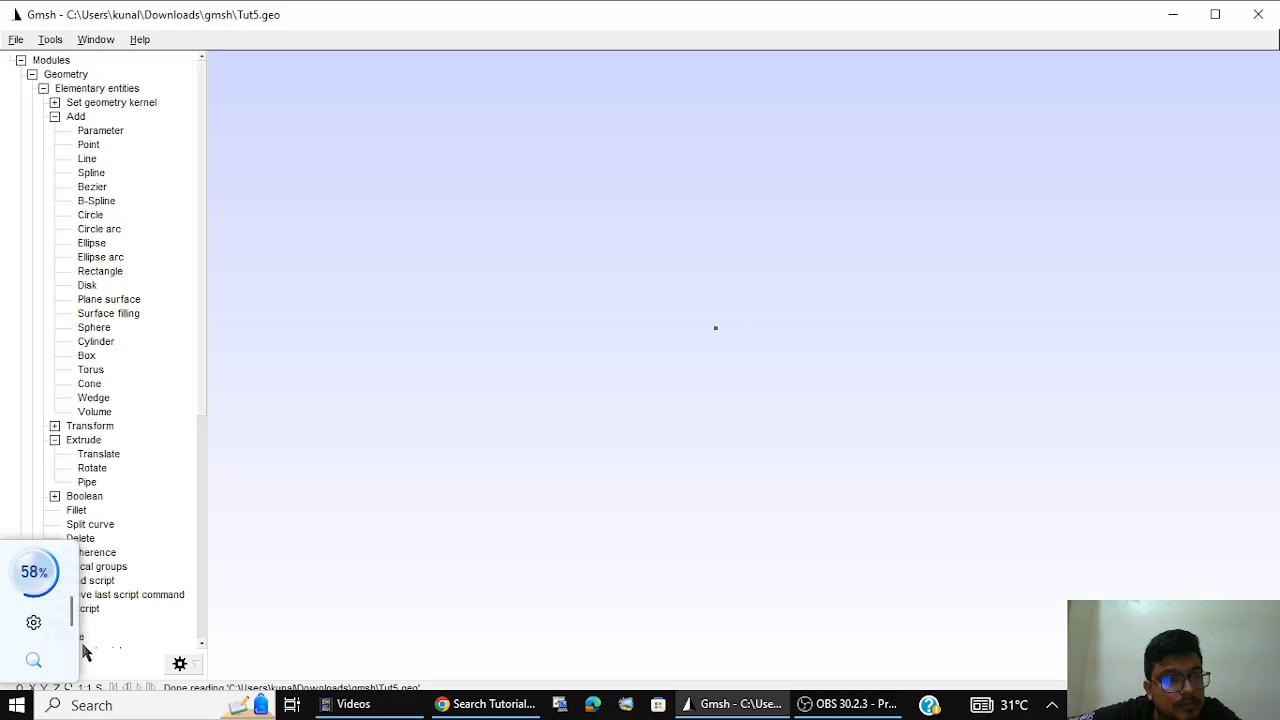
pyautogui.click(106, 455)
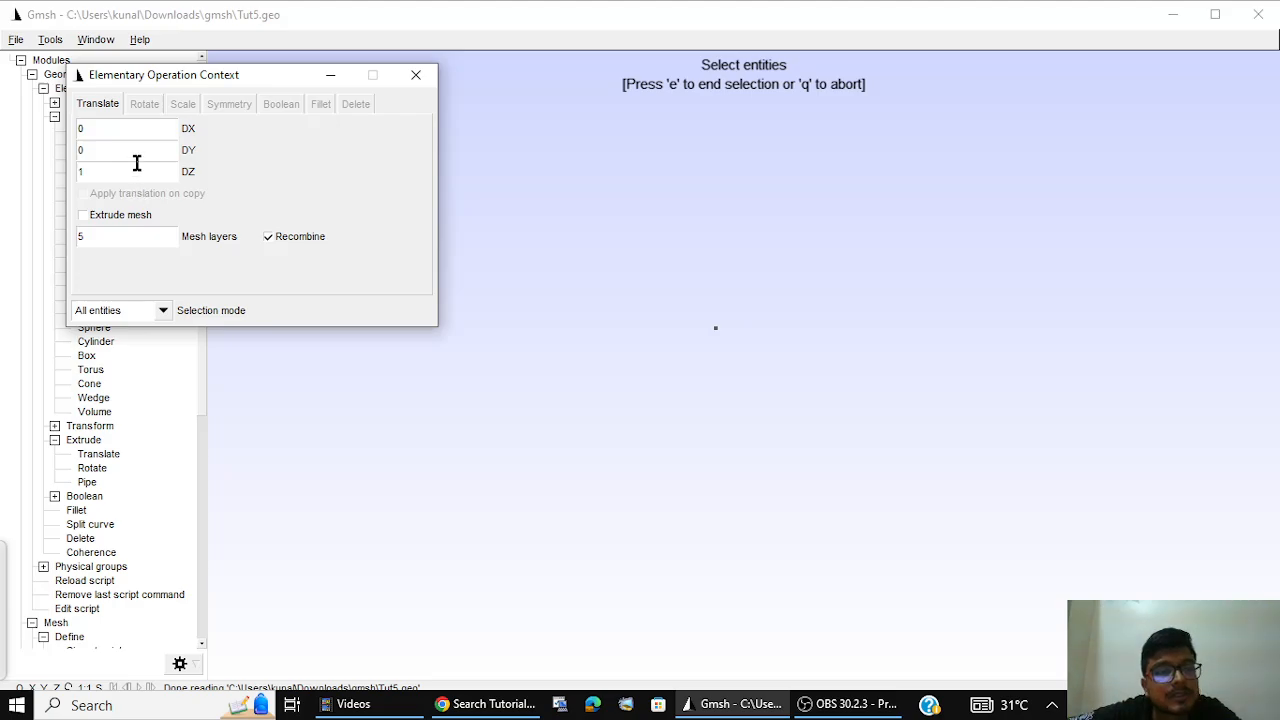
pyautogui.doubleClick(128, 128)
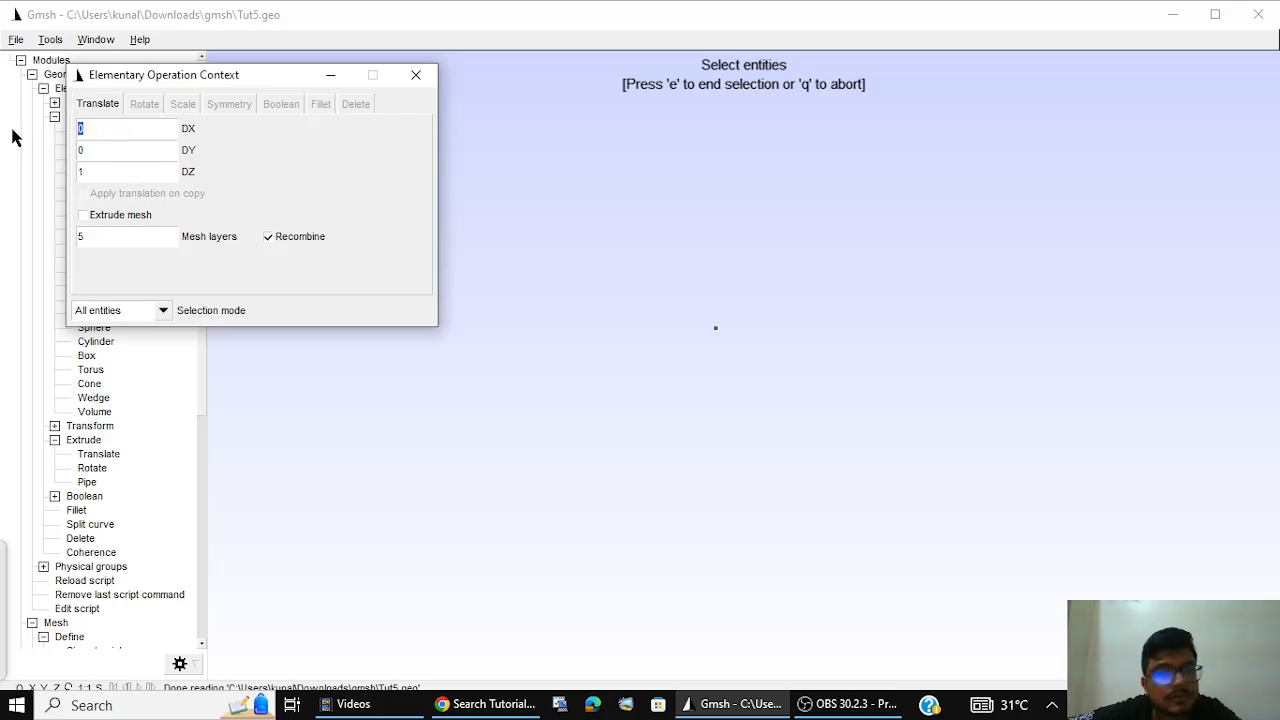
pyautogui.write('1')
pyautogui.doubleClick(95, 171)
pyautogui.write('0')
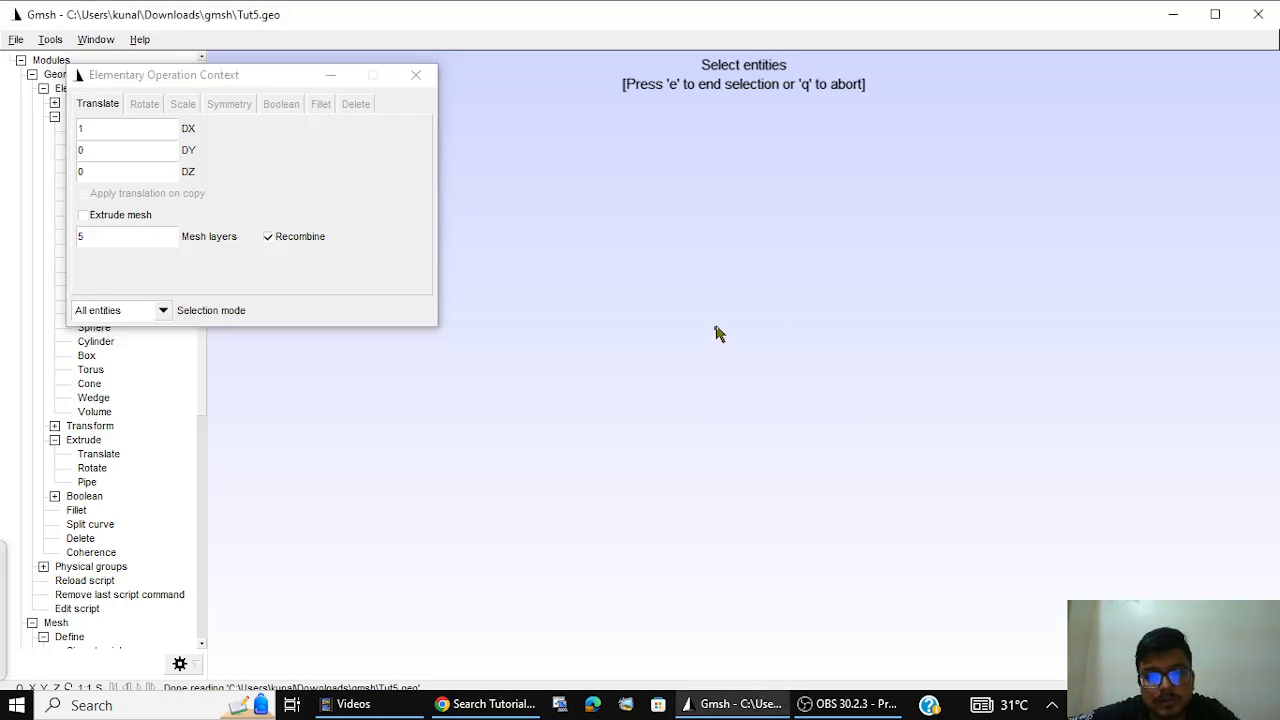
pyautogui.click(716, 329)
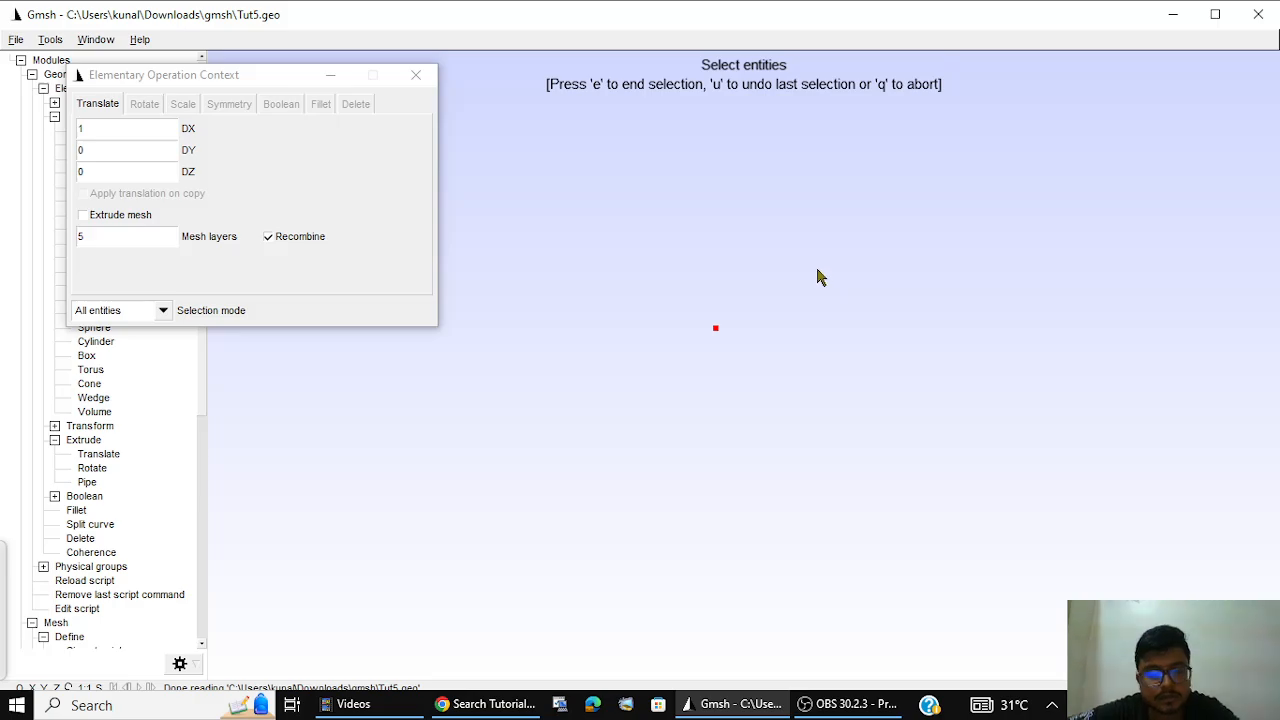
pyautogui.press('e')
pyautogui.press('q')
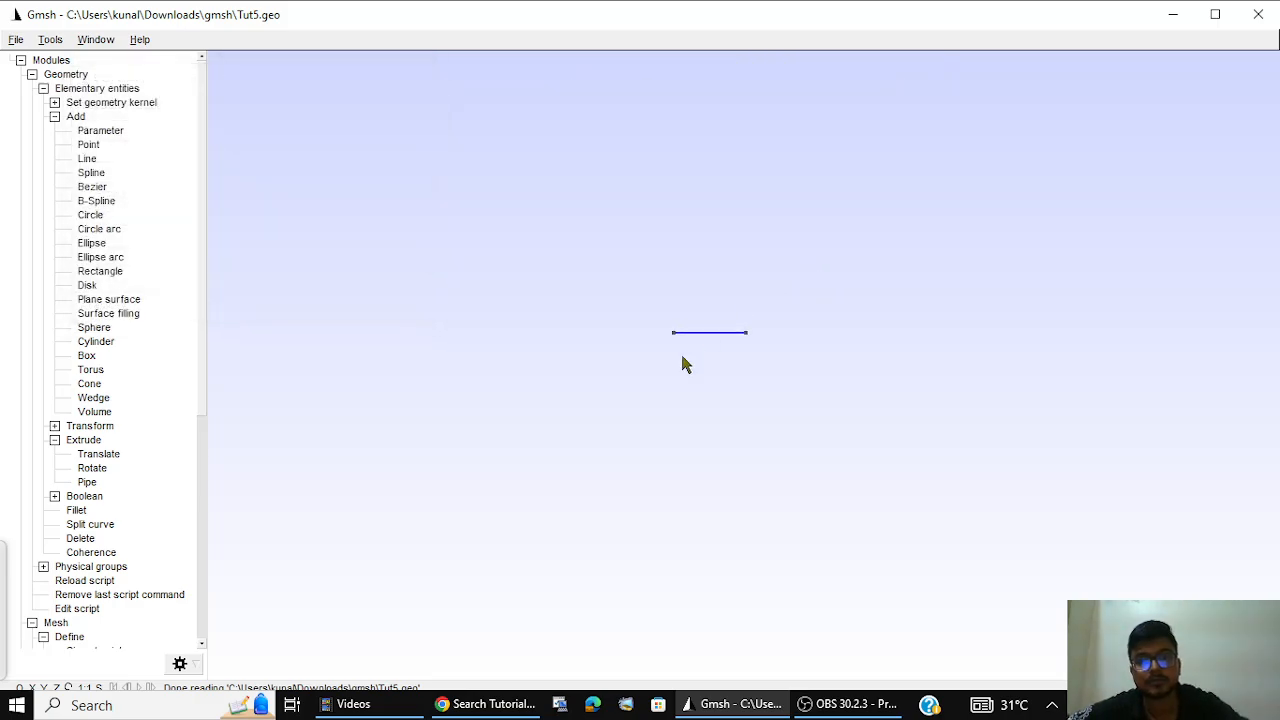
# Step: Extrude the line by translation with DX 0, DY 0.5 and DZ 0 to form a rectangular surface
pyautogui.scroll(5, 734, 314)
pyautogui.scroll(5, 734, 316)
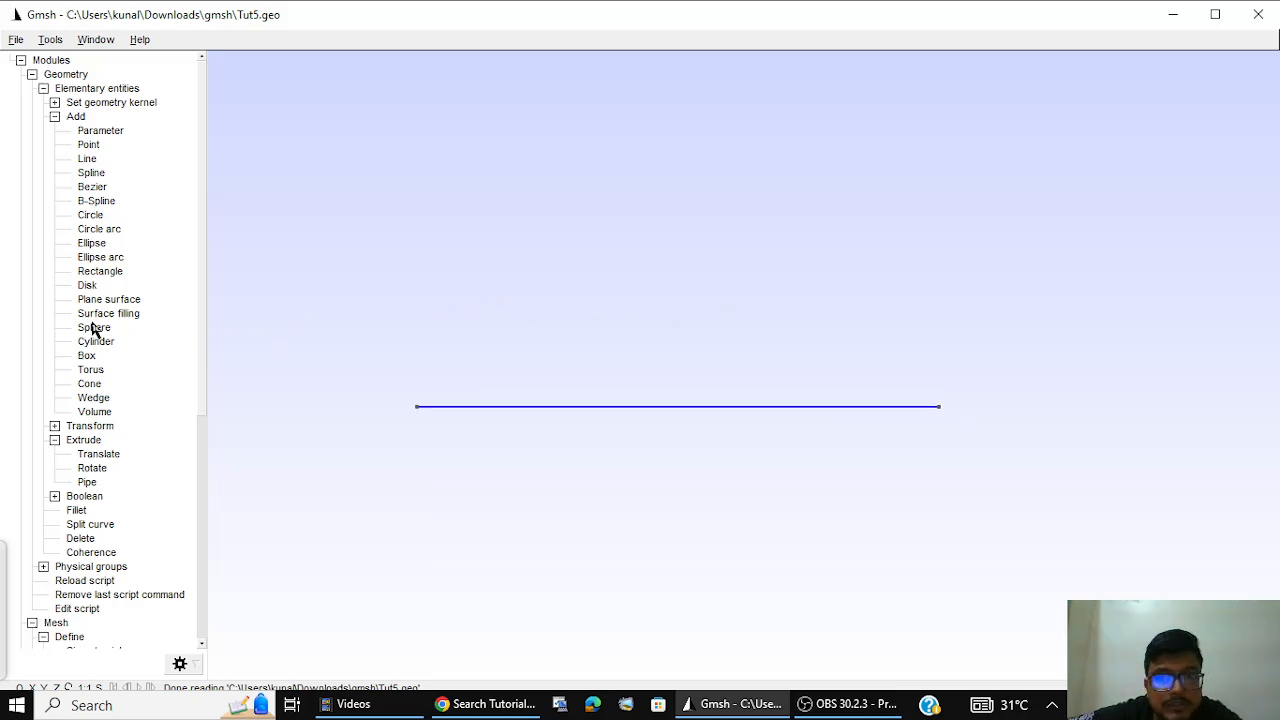
pyautogui.click(98, 456)
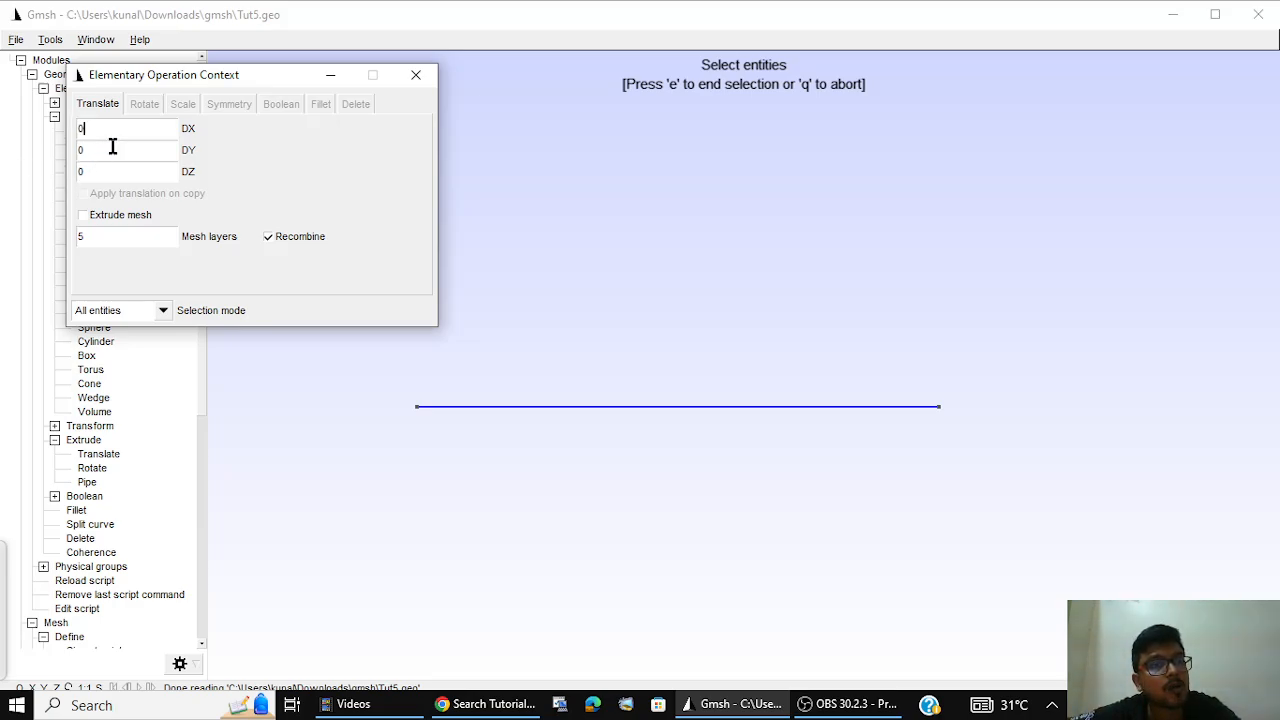
pyautogui.press('Tab')
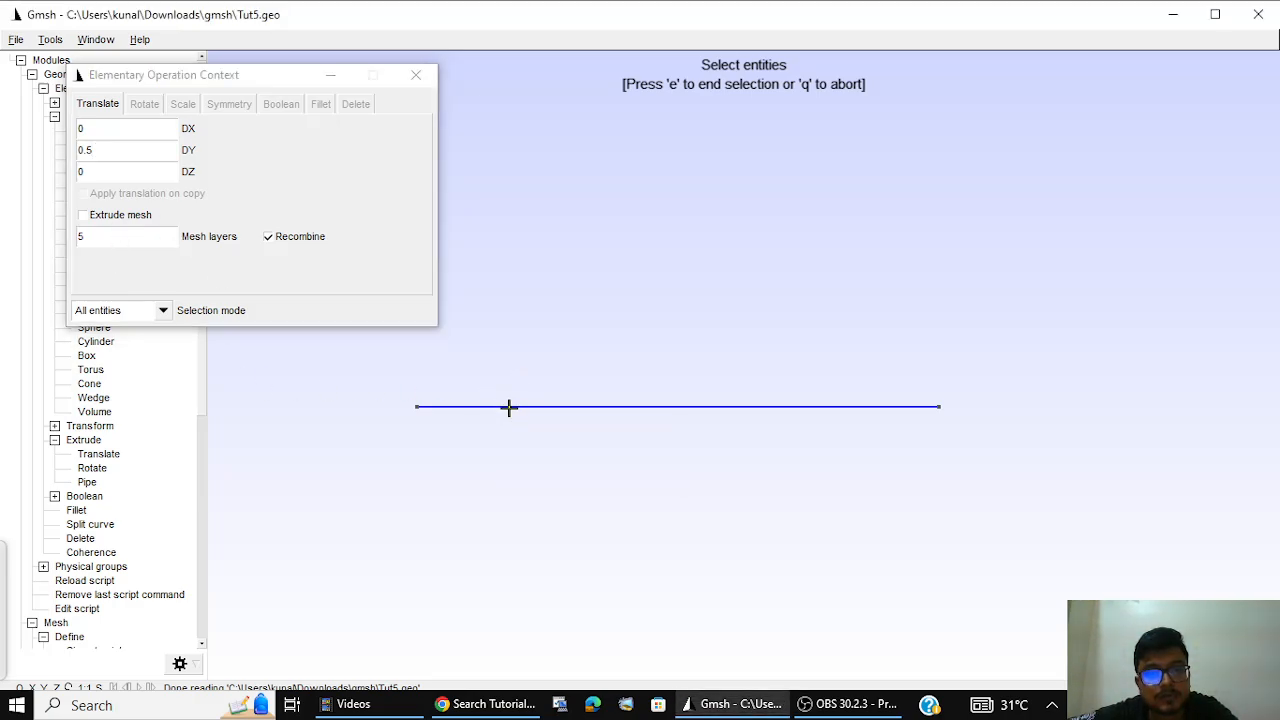
pyautogui.click(509, 407)
pyautogui.press('e')
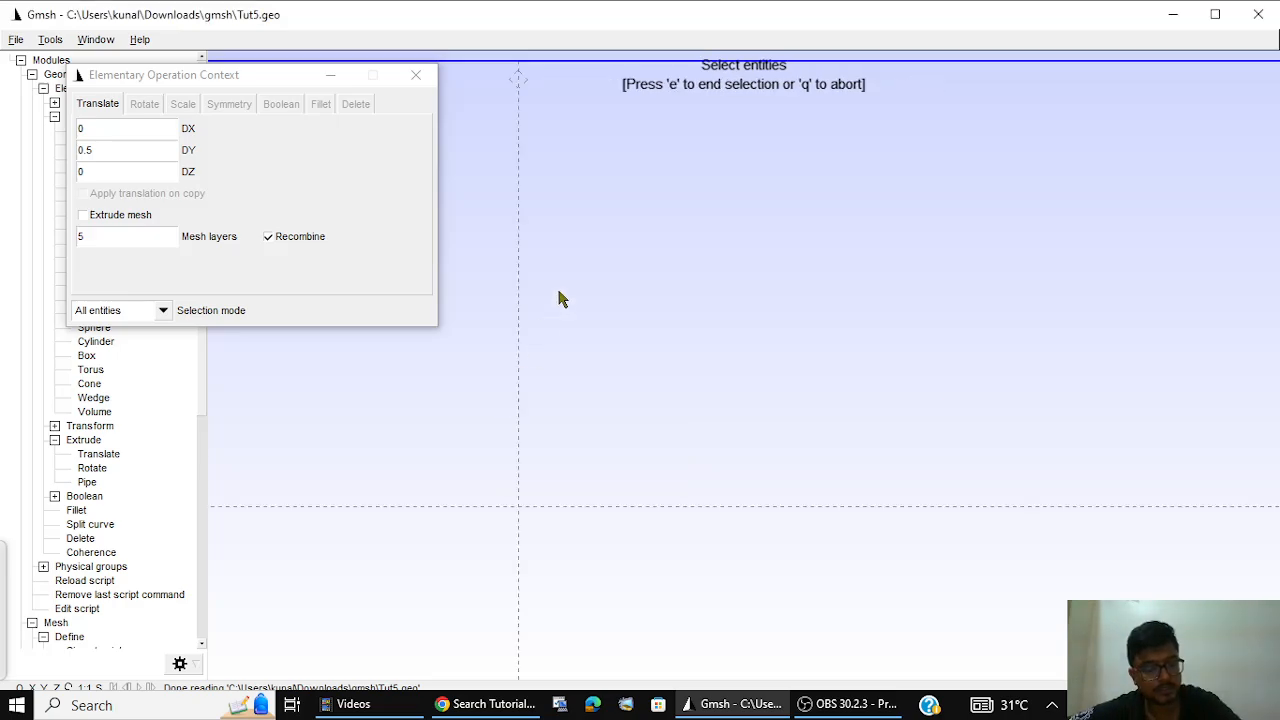
pyautogui.press('q')
pyautogui.scroll(-8, 655, 335)
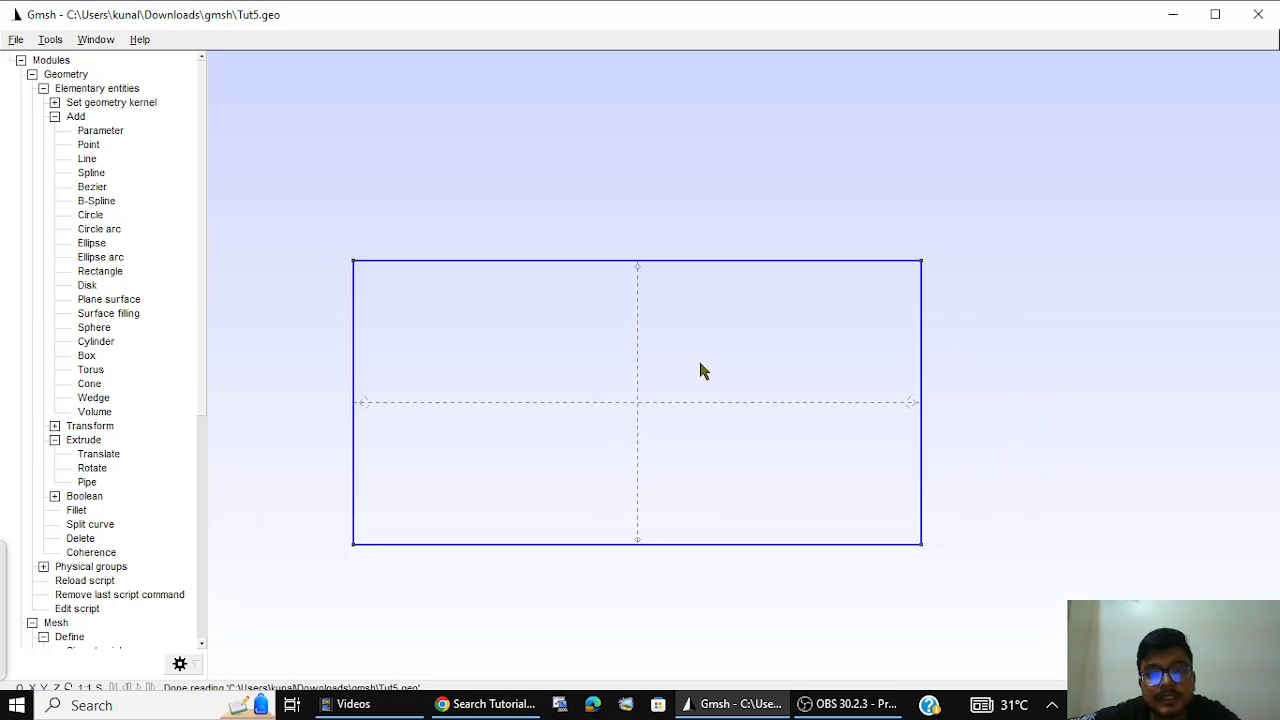
# Step: Define the rectangle's two long horizontal edges as transfinite curves with 10 points, type Progression and parameter 1
pyautogui.moveTo(700, 371); pyautogui.dragTo(817, 243, button='right')
pyautogui.scroll(-1, 814, 245)
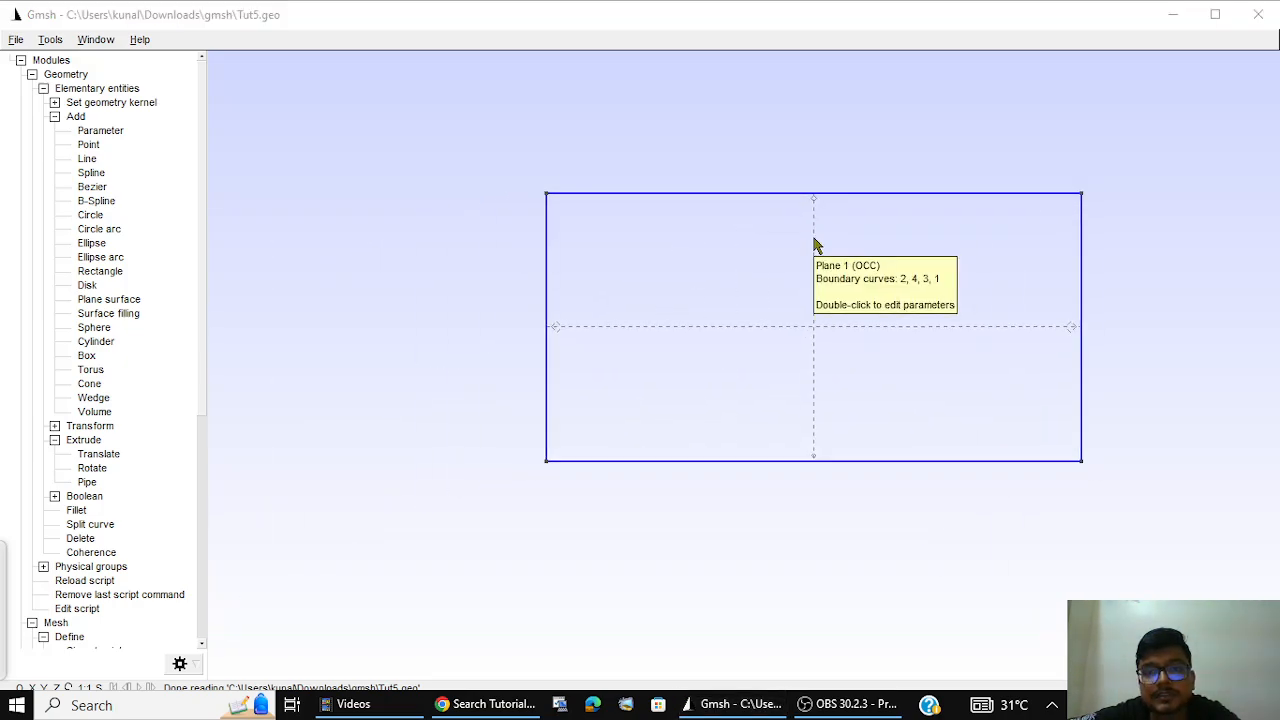
pyautogui.scroll(3, 410, 250)
pyautogui.moveTo(467, 247); pyautogui.dragTo(313, 264, button='right')
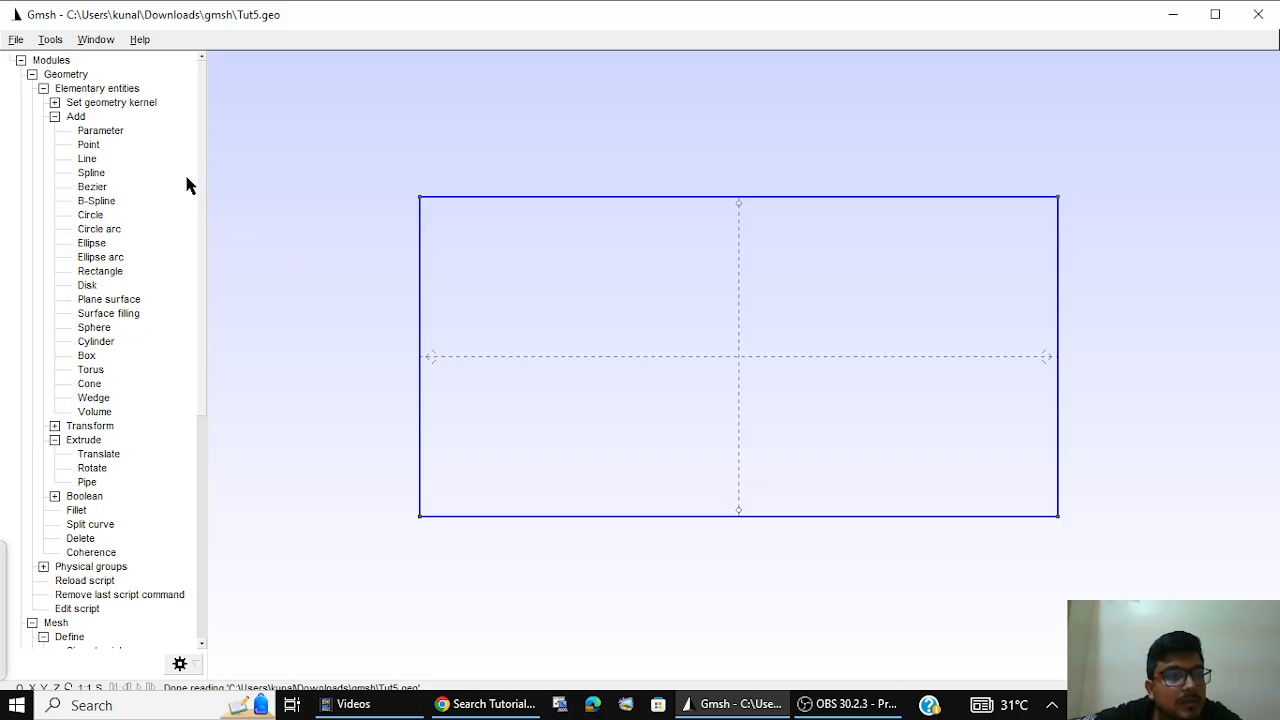
pyautogui.scroll(-6, 95, 315)
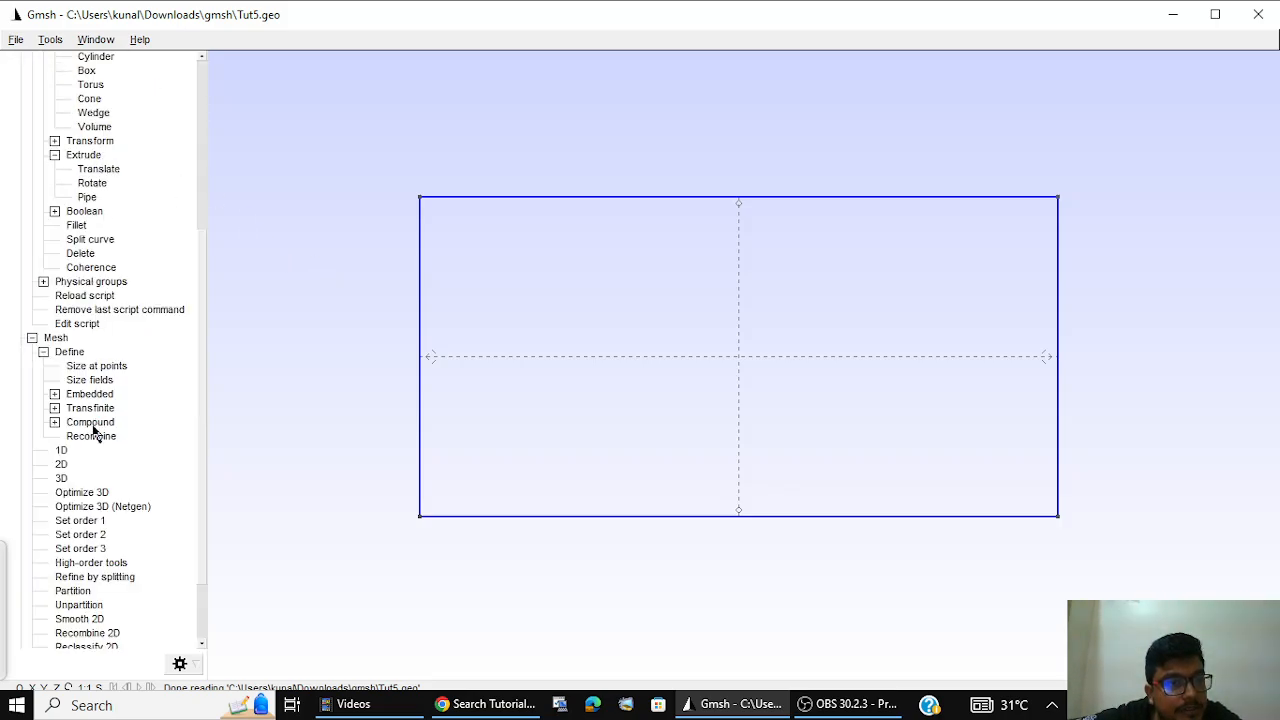
pyautogui.click(68, 406)
pyautogui.scroll(-1, 70, 405)
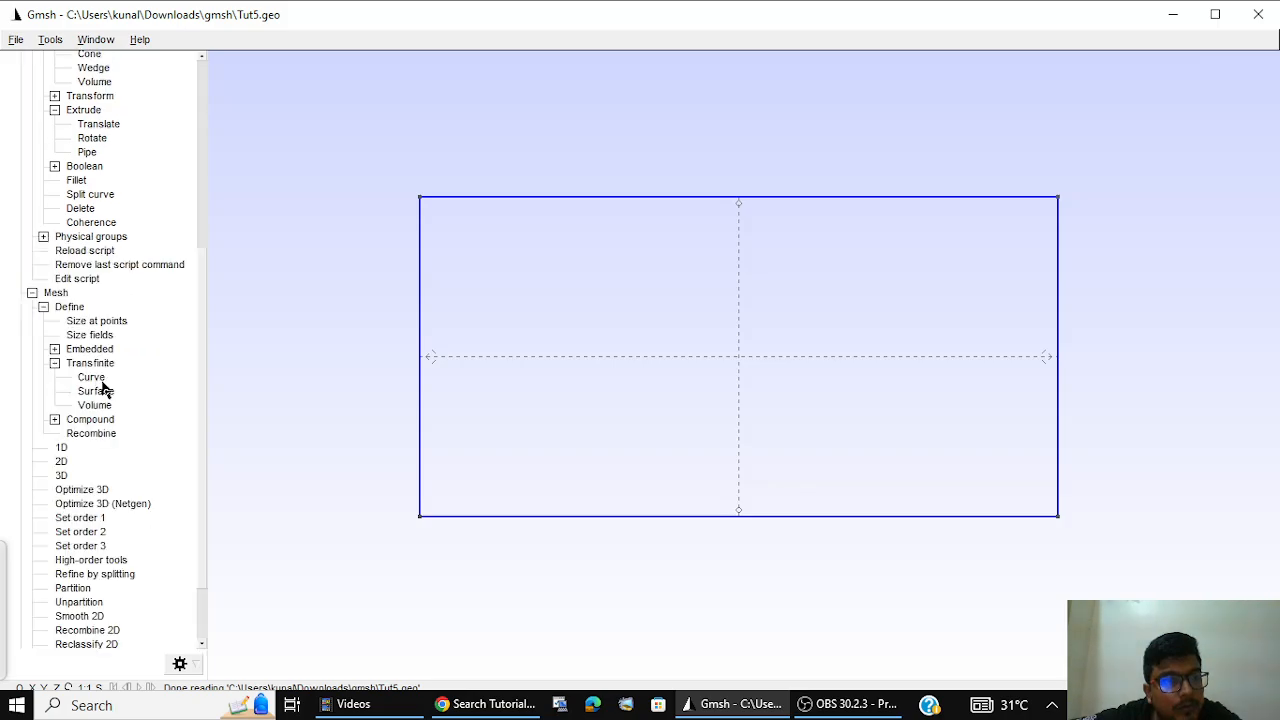
pyautogui.click(96, 378)
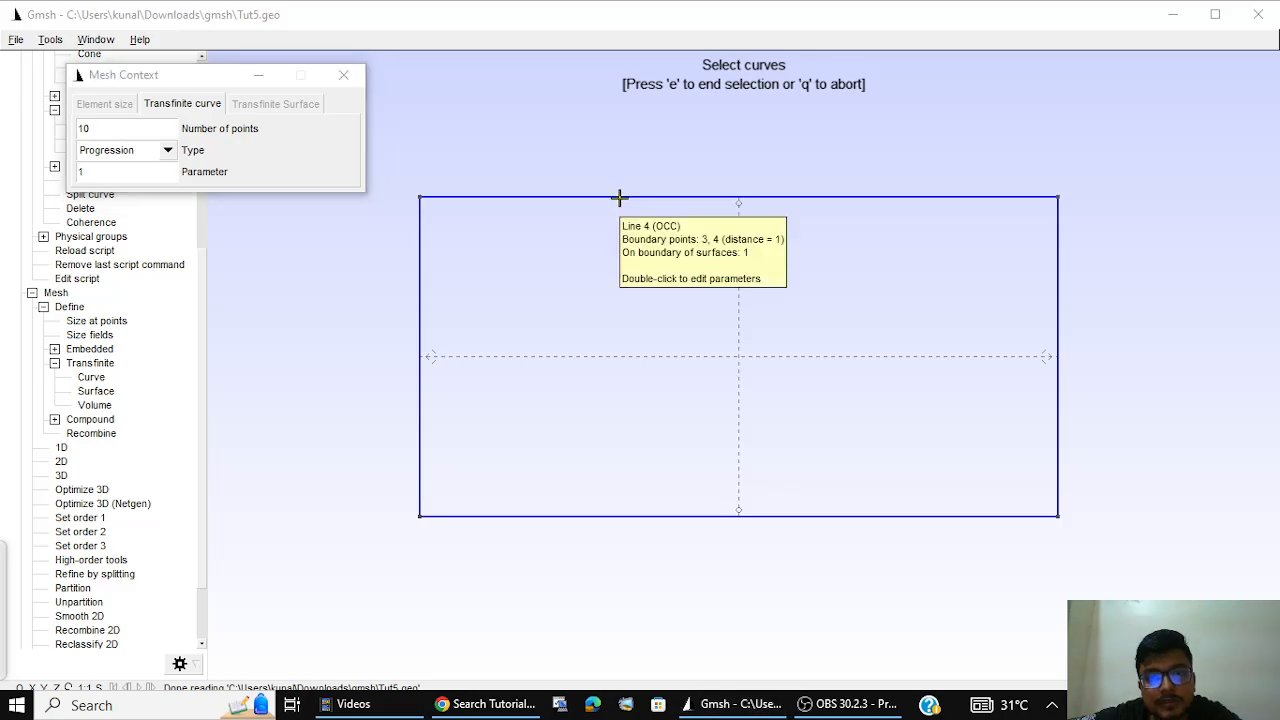
pyautogui.click(623, 197)
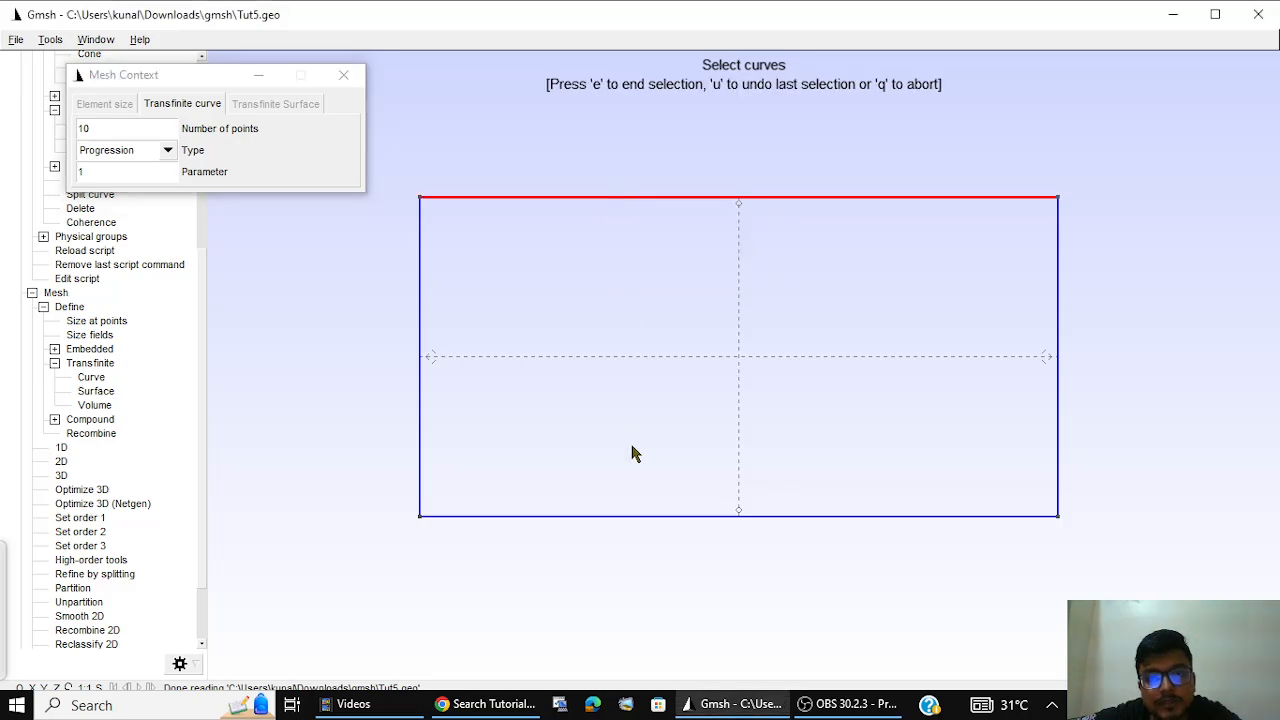
pyautogui.click(630, 517)
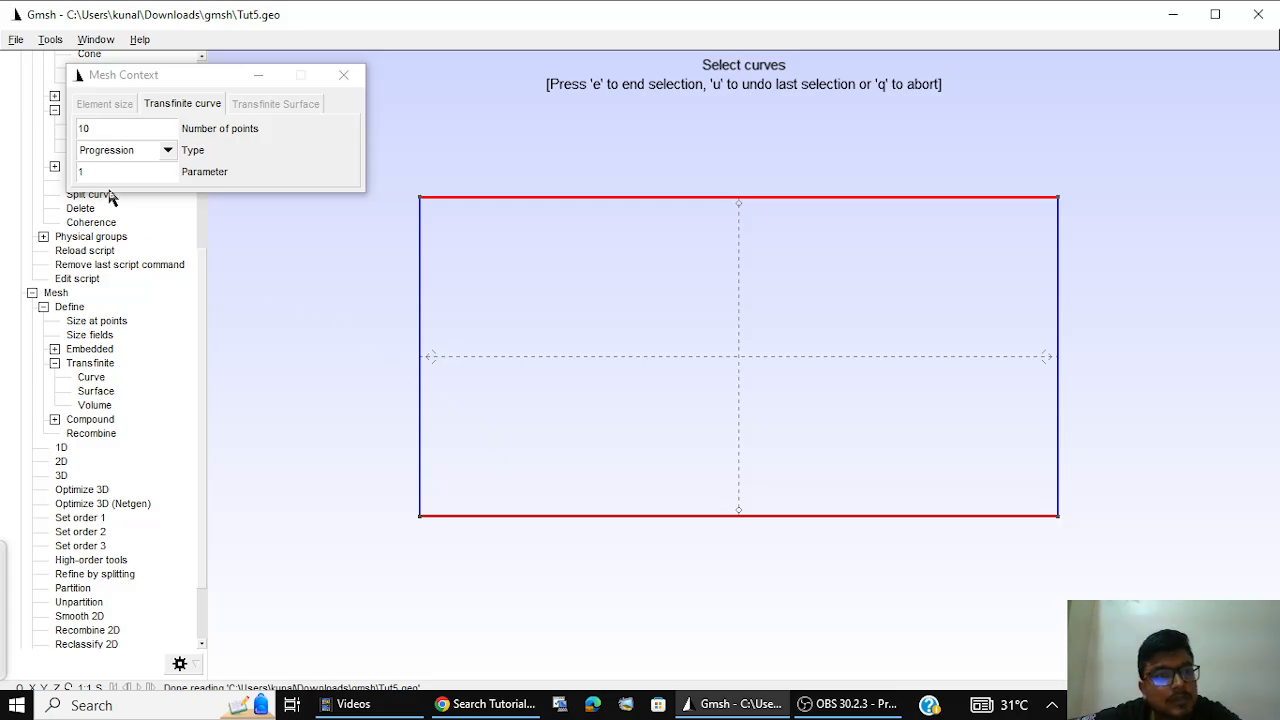
pyautogui.press('e')
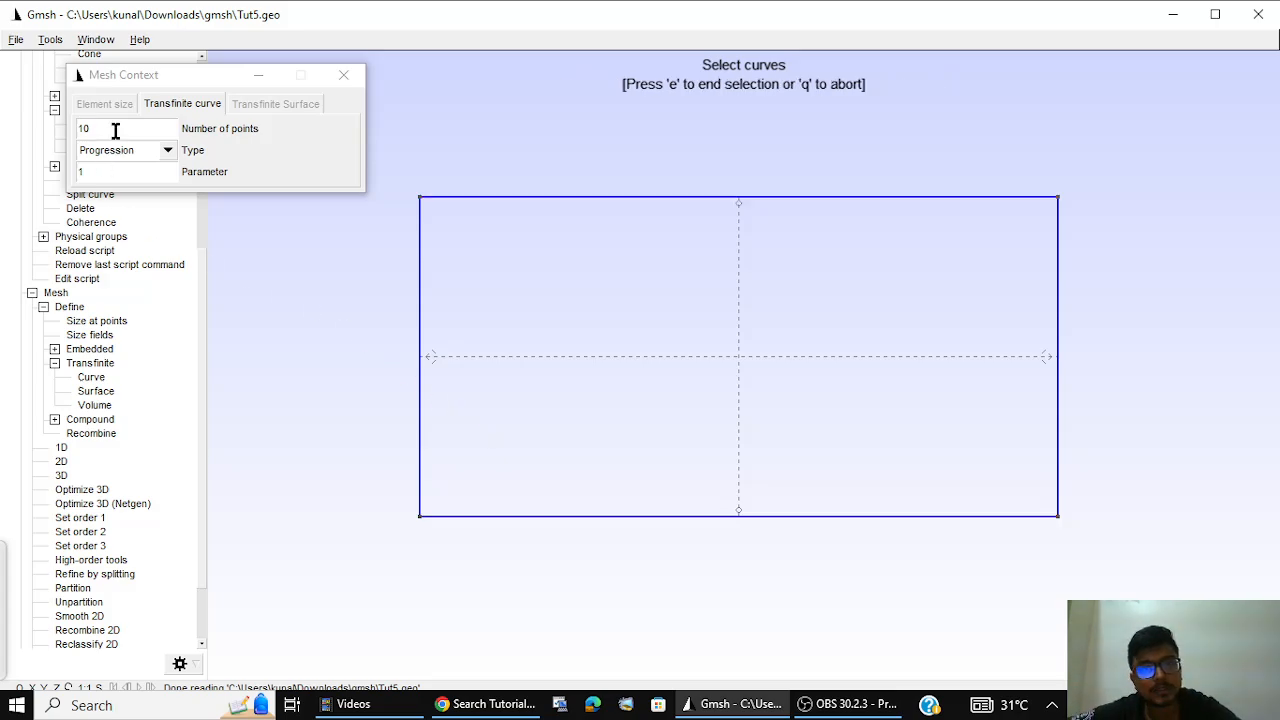
# Step: Define the rectangle's two short vertical edges as transfinite curves with 5 points, type Progression and parameter 1
pyautogui.doubleClick(115, 130)
pyautogui.write('5')
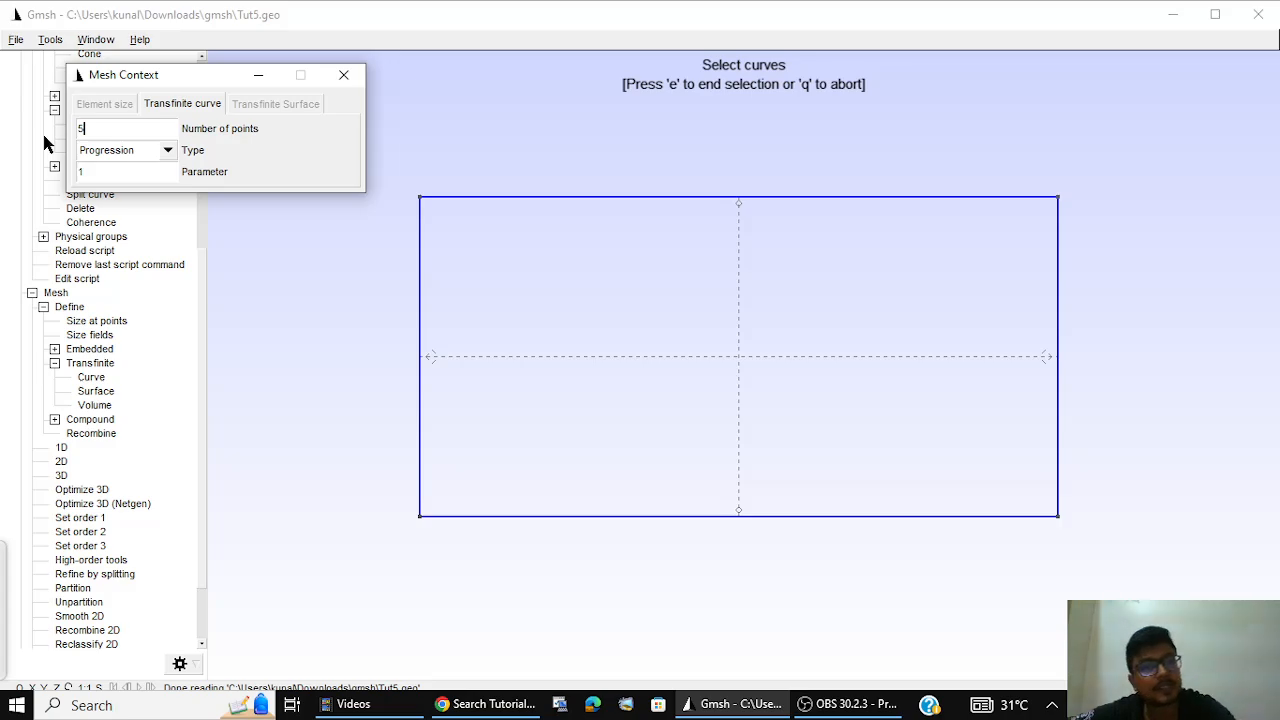
pyautogui.click(418, 323)
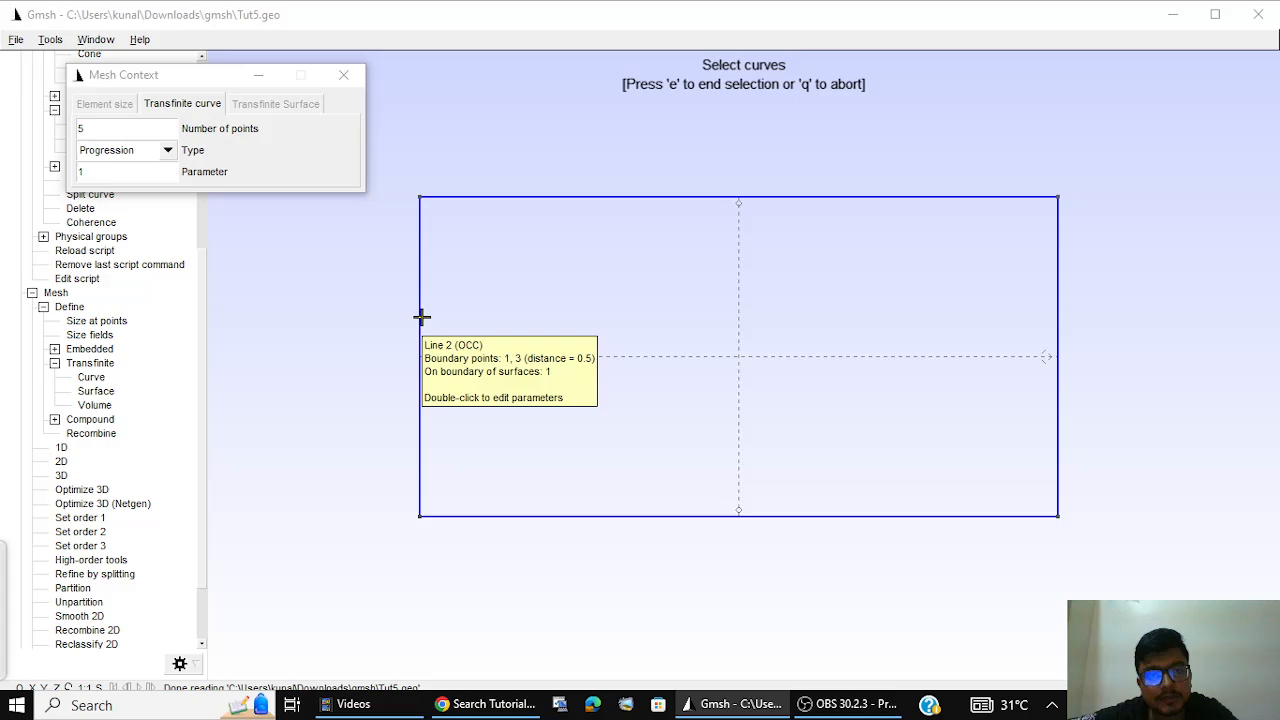
pyautogui.click(419, 317)
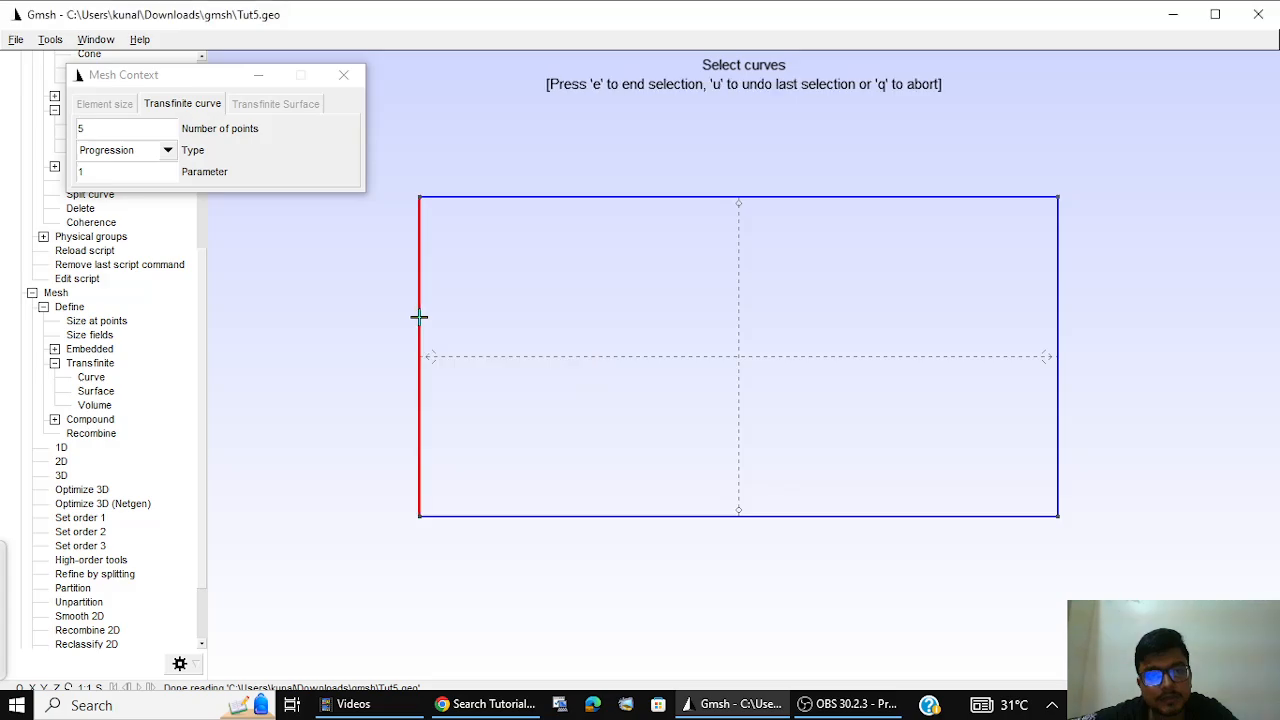
pyautogui.click(1057, 305)
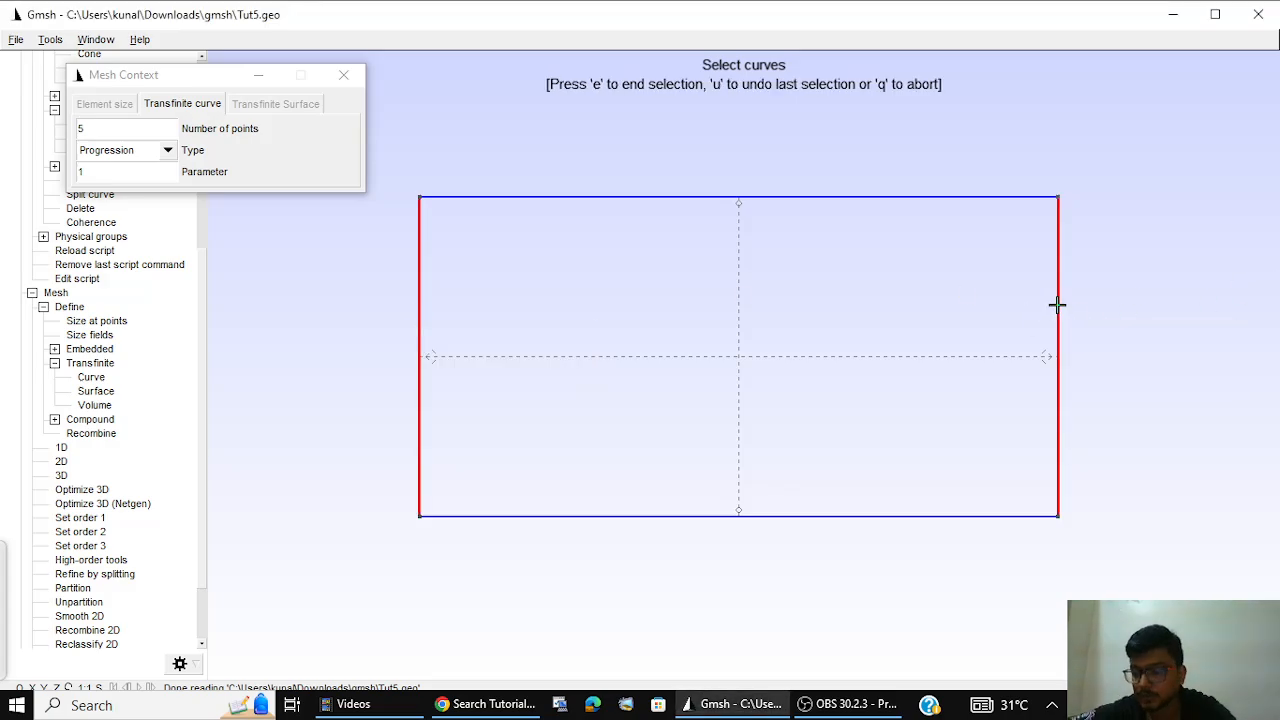
pyautogui.press('e')
pyautogui.press('q')
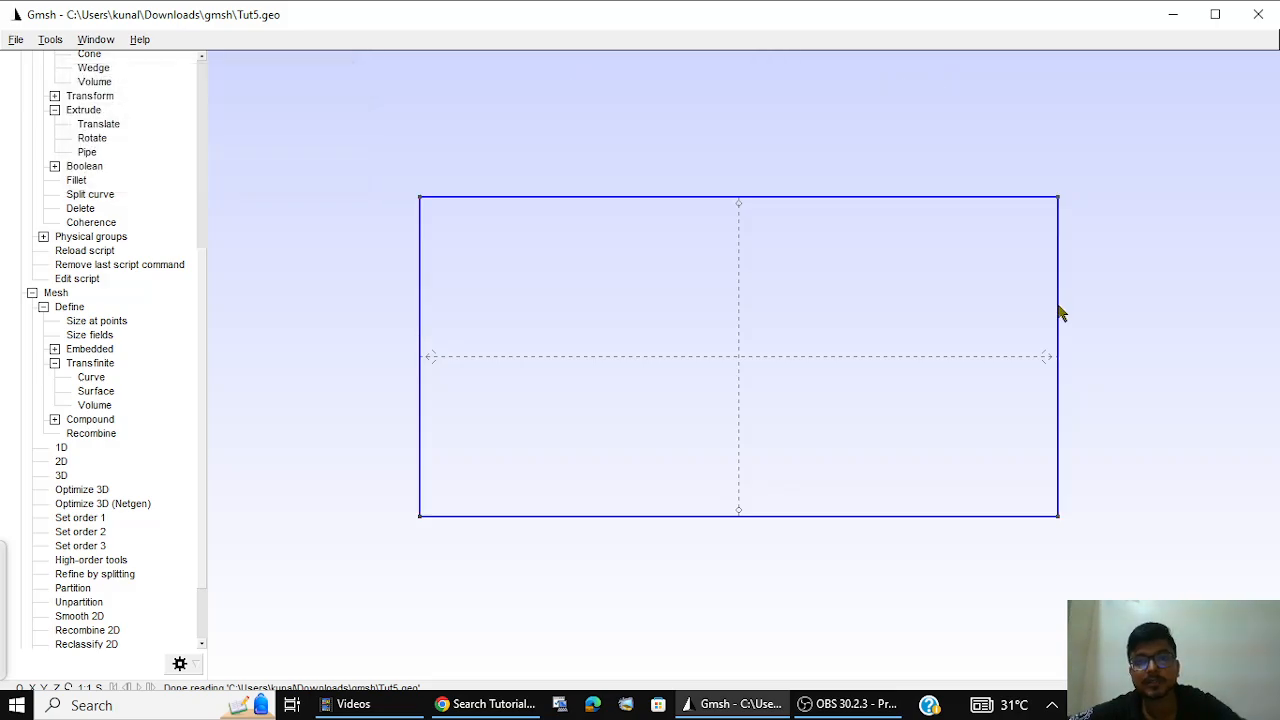
# Step: Open the Tut5 script in Notepad to review the transfinite curve definitions, and close it again
pyautogui.click(80, 278)
pyautogui.click(725, 101)
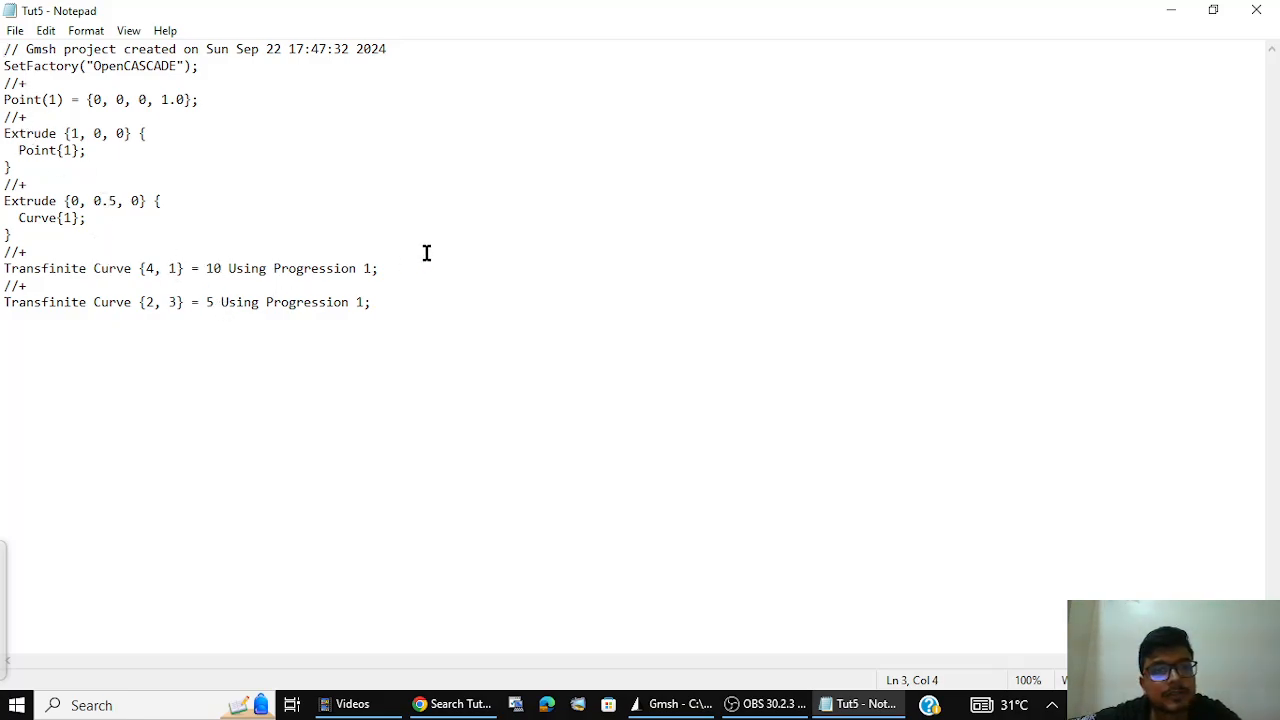
pyautogui.click(1256, 10)
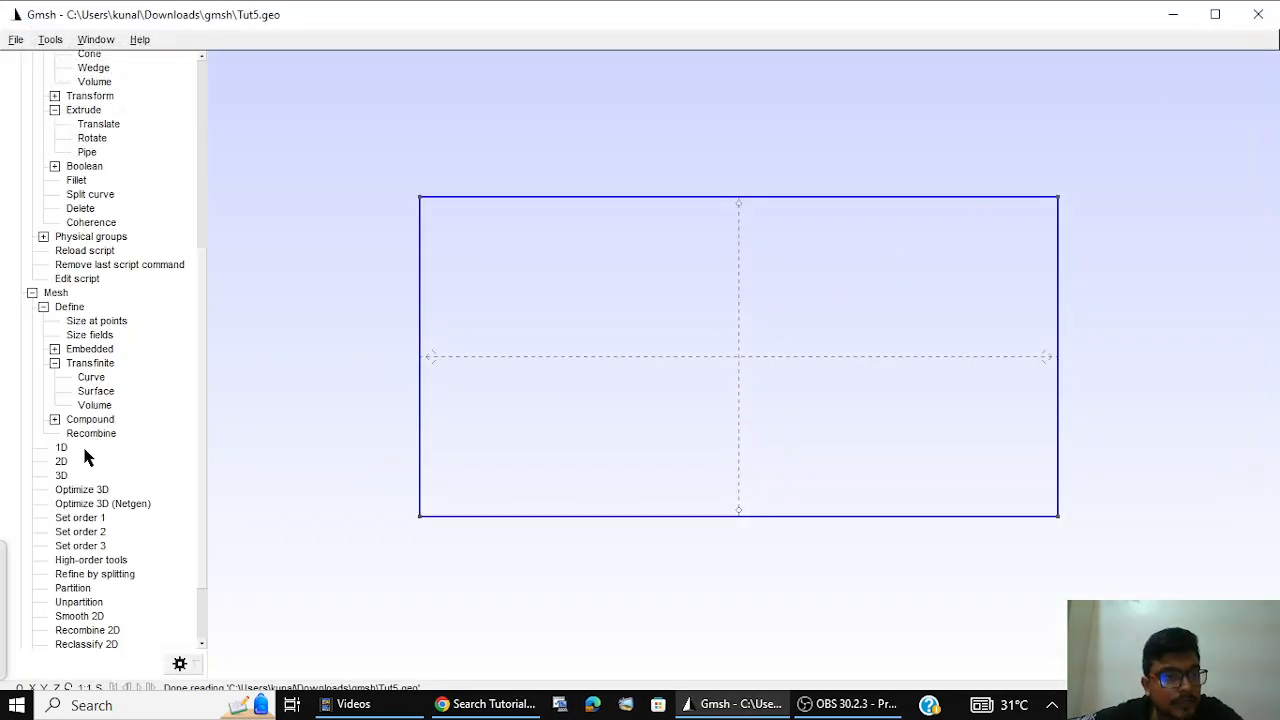
# Step: Define the rectangle as a transfinite surface with the Alternated arrangement, without picking boundary points
pyautogui.click(108, 391)
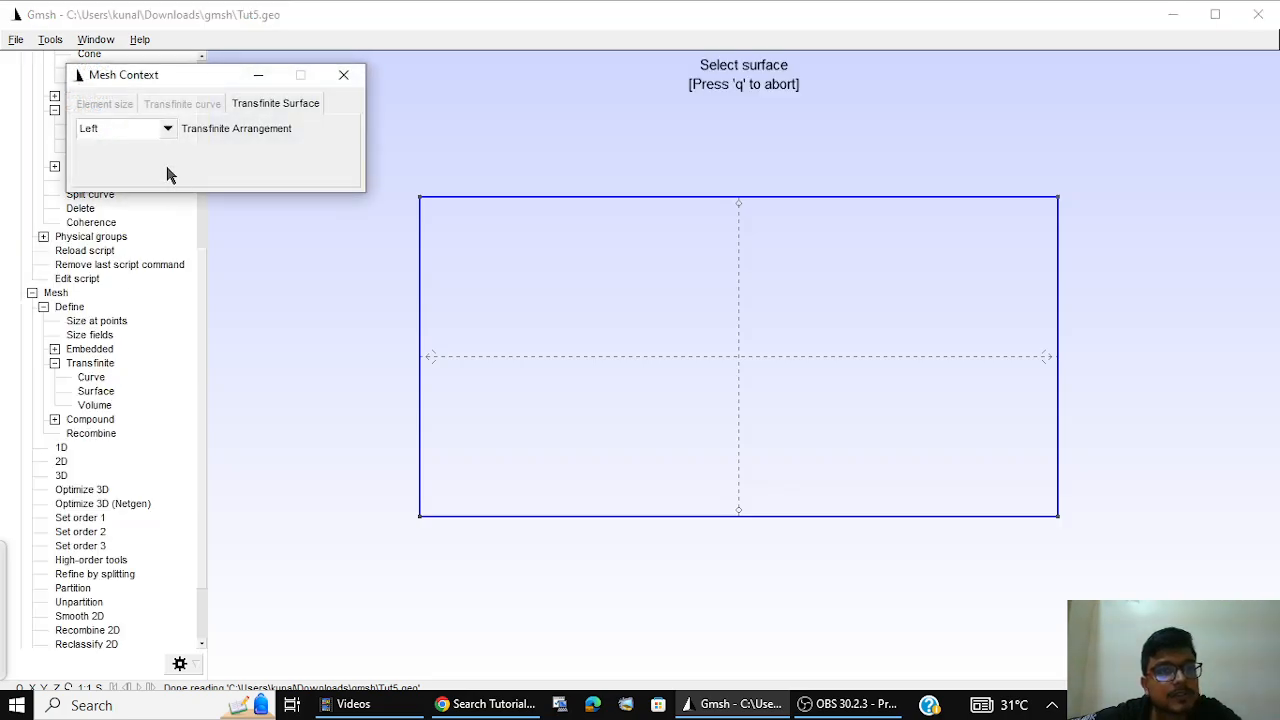
pyautogui.click(139, 138)
pyautogui.click(140, 162)
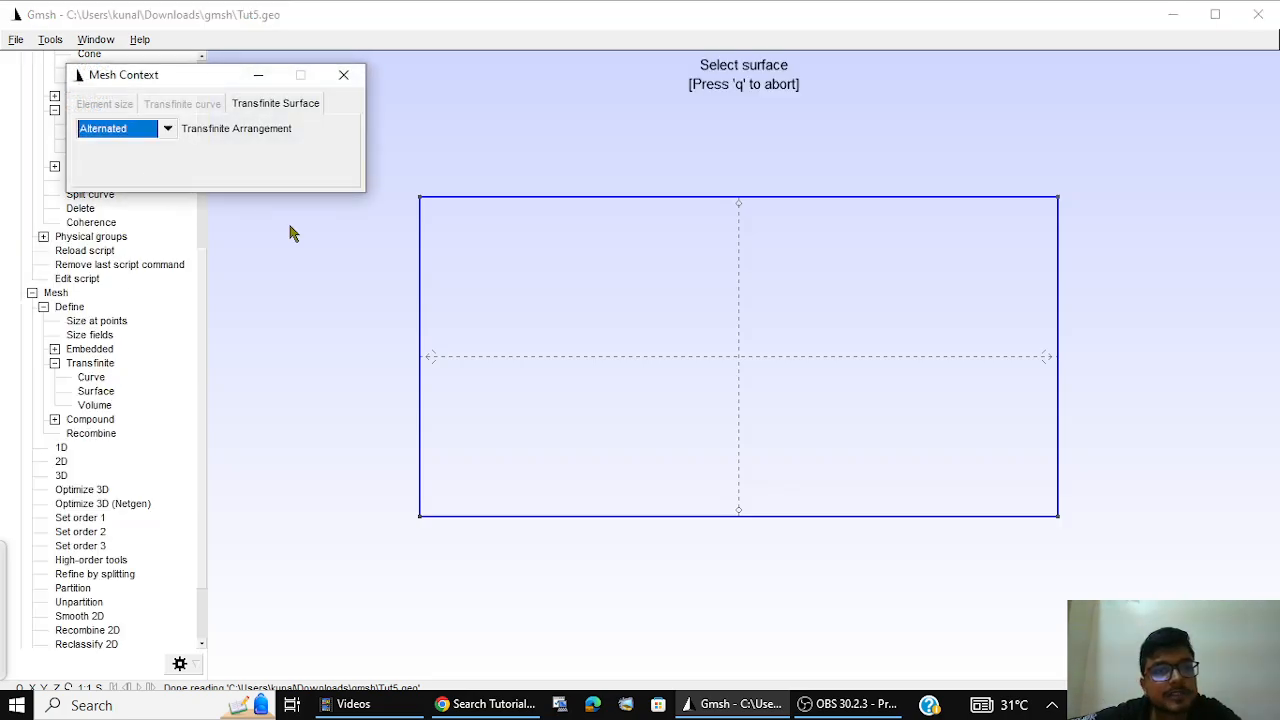
pyautogui.click(738, 354)
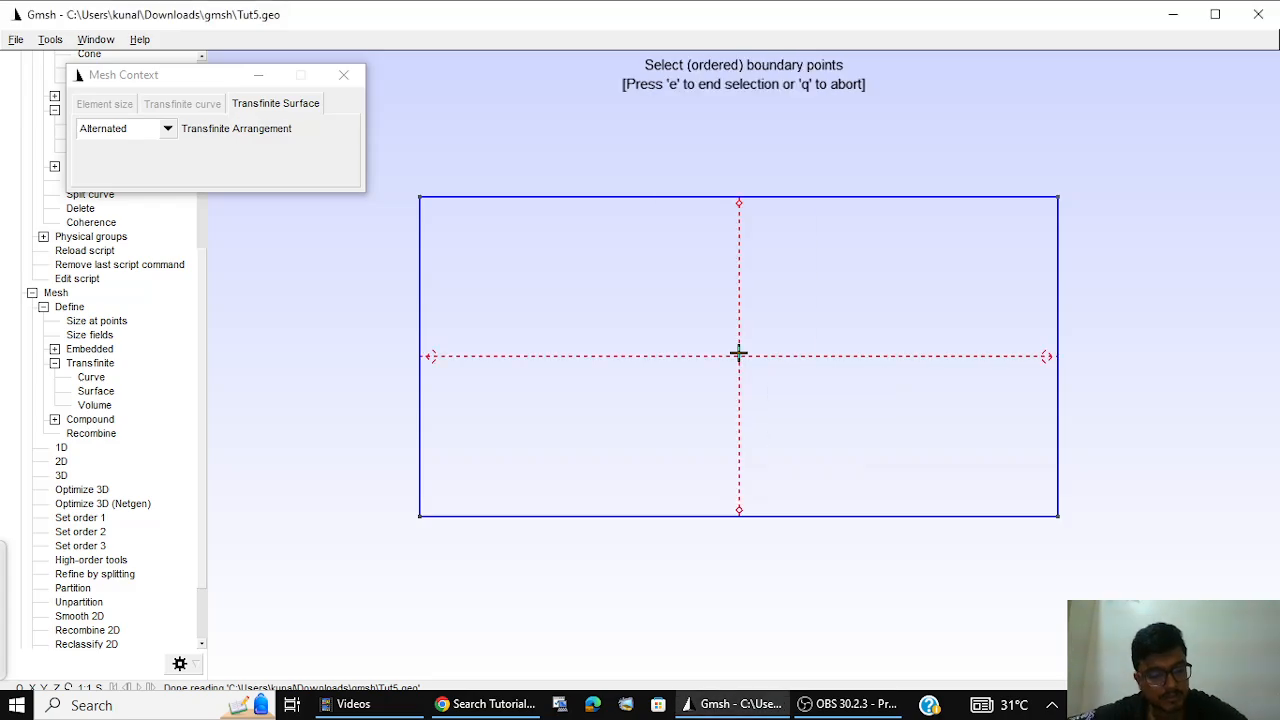
pyautogui.press('e')
pyautogui.press('q')
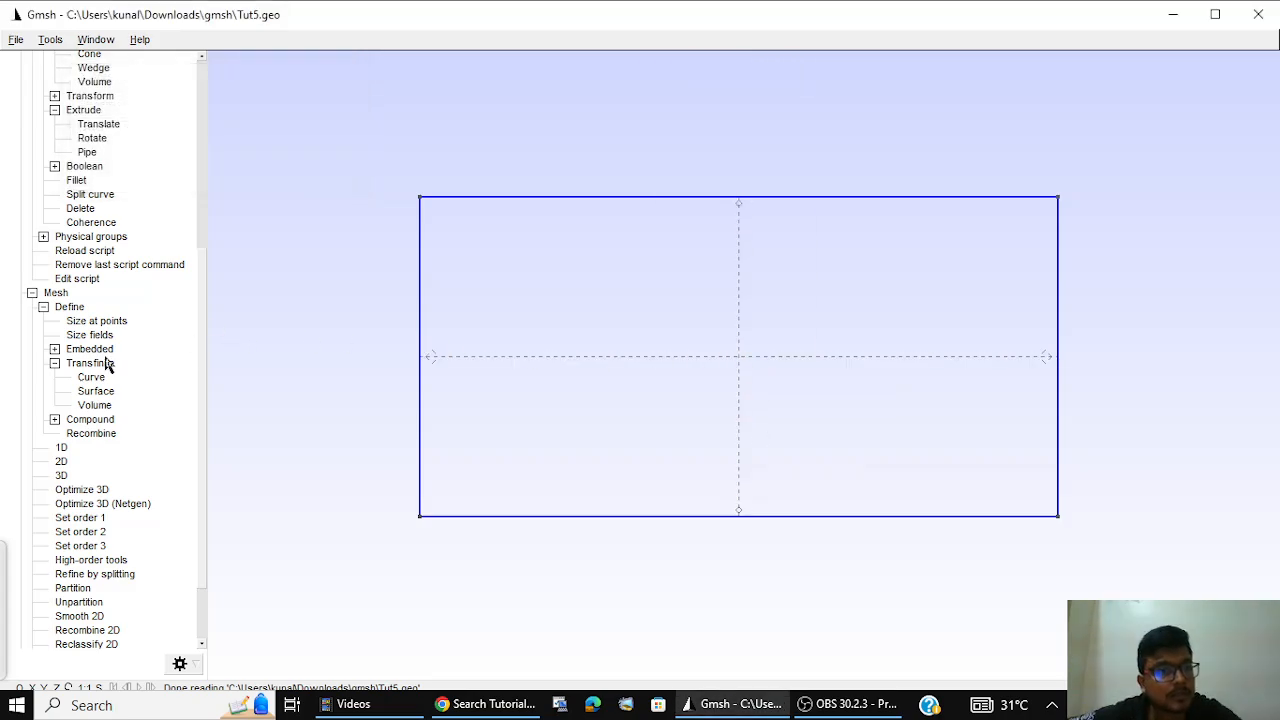
# Step: Recombine the rectangular surface and generate its 1D, 2D and 3D meshes
pyautogui.click(91, 438)
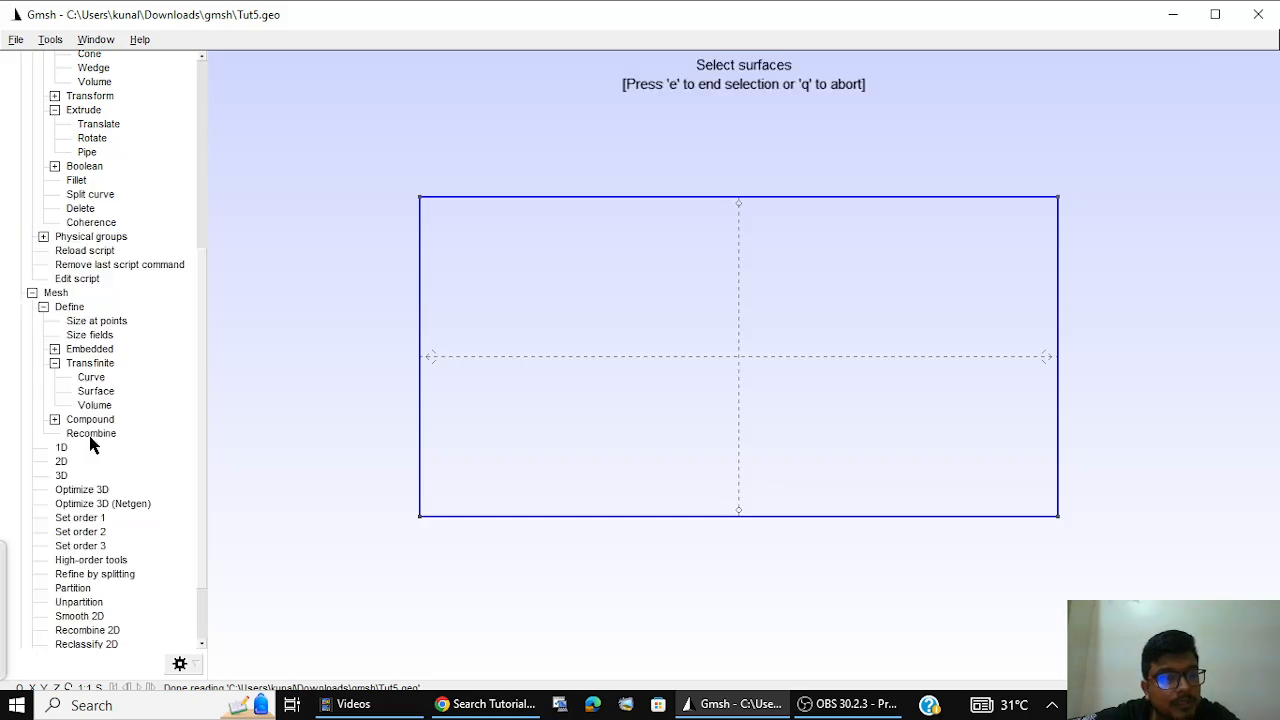
pyautogui.click(740, 355)
pyautogui.press('e')
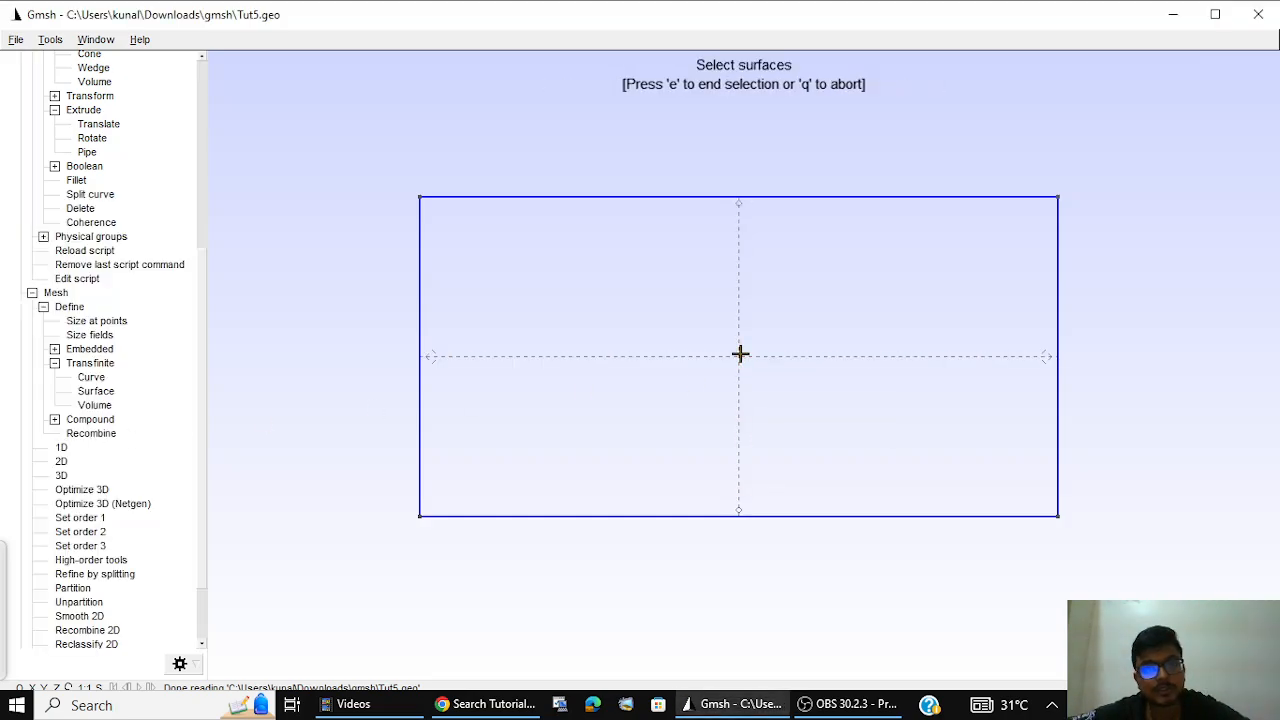
pyautogui.press('q')
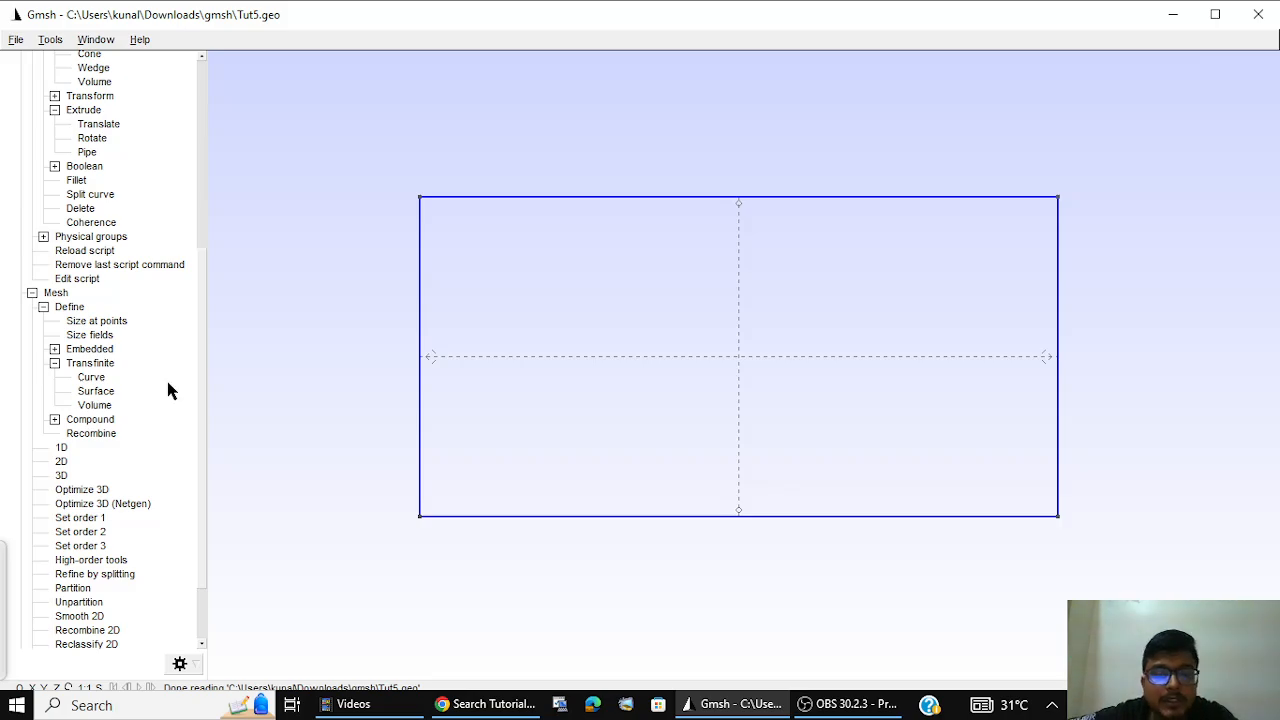
pyautogui.click(62, 447)
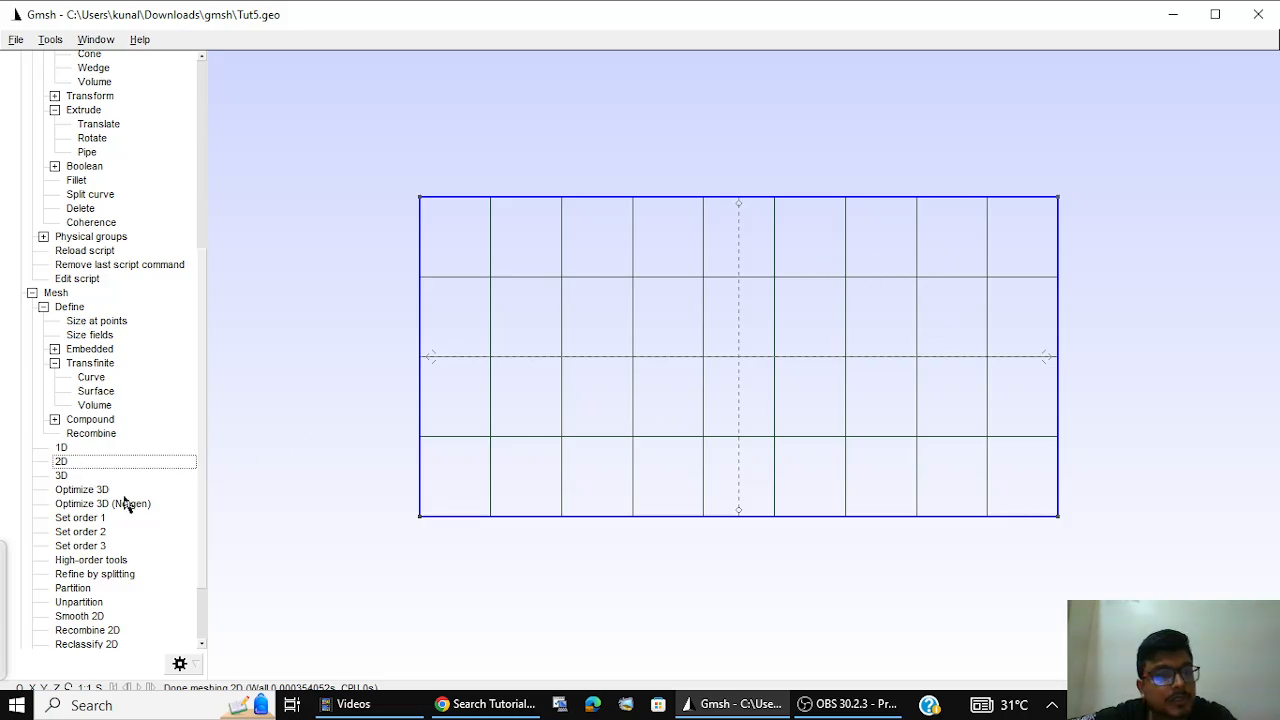
pyautogui.click(90, 477)
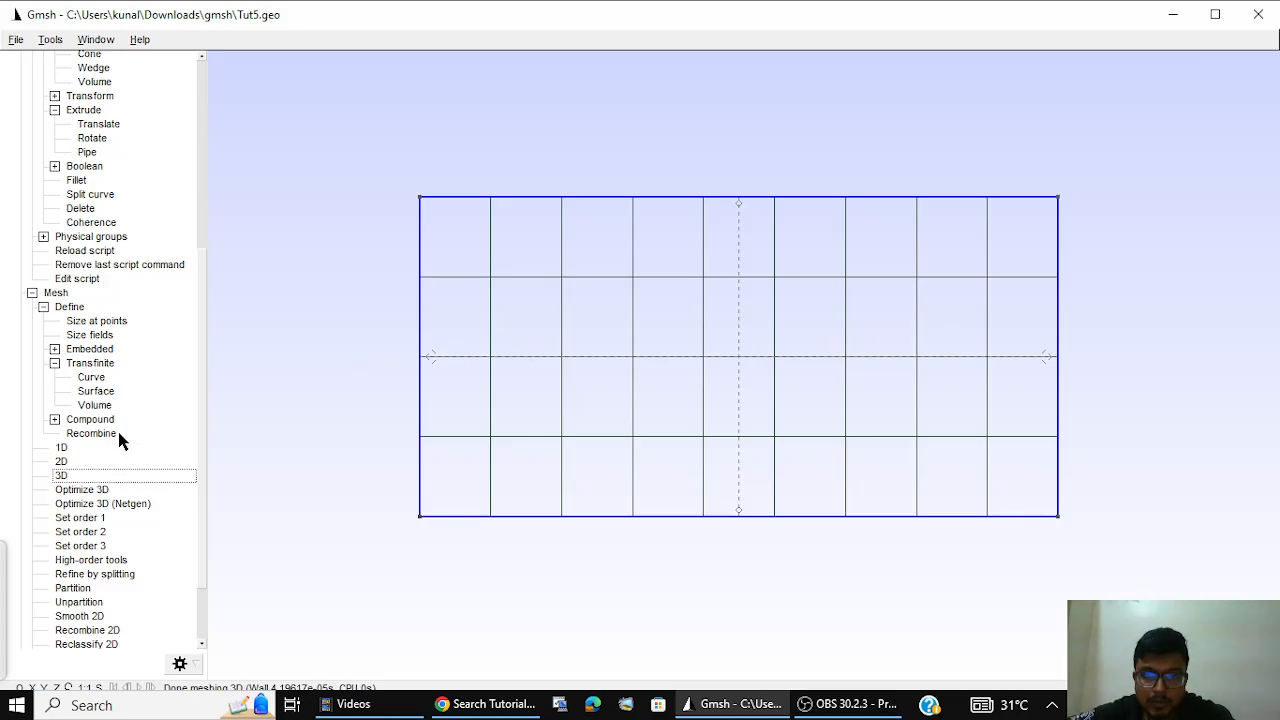
# Step: Open the Tut5 script in Notepad and set the point count of Transfinite Curve {4, 1} to 20
pyautogui.click(84, 279)
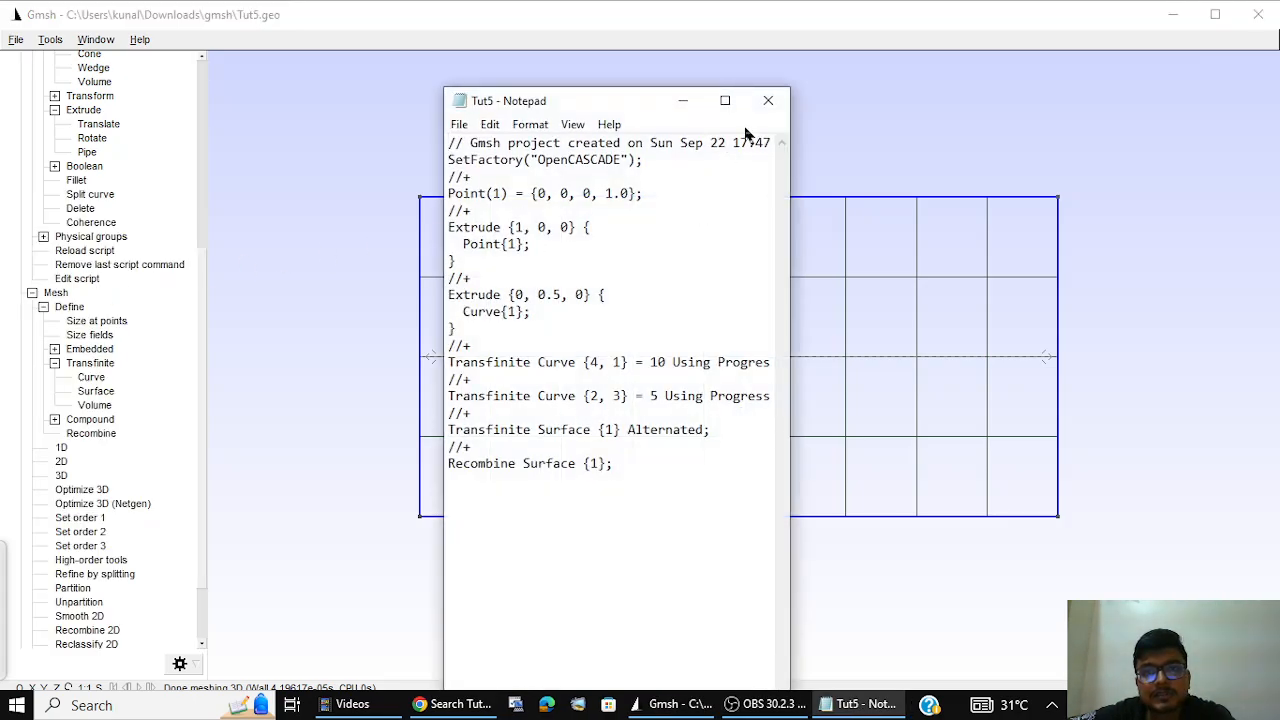
pyautogui.click(725, 100)
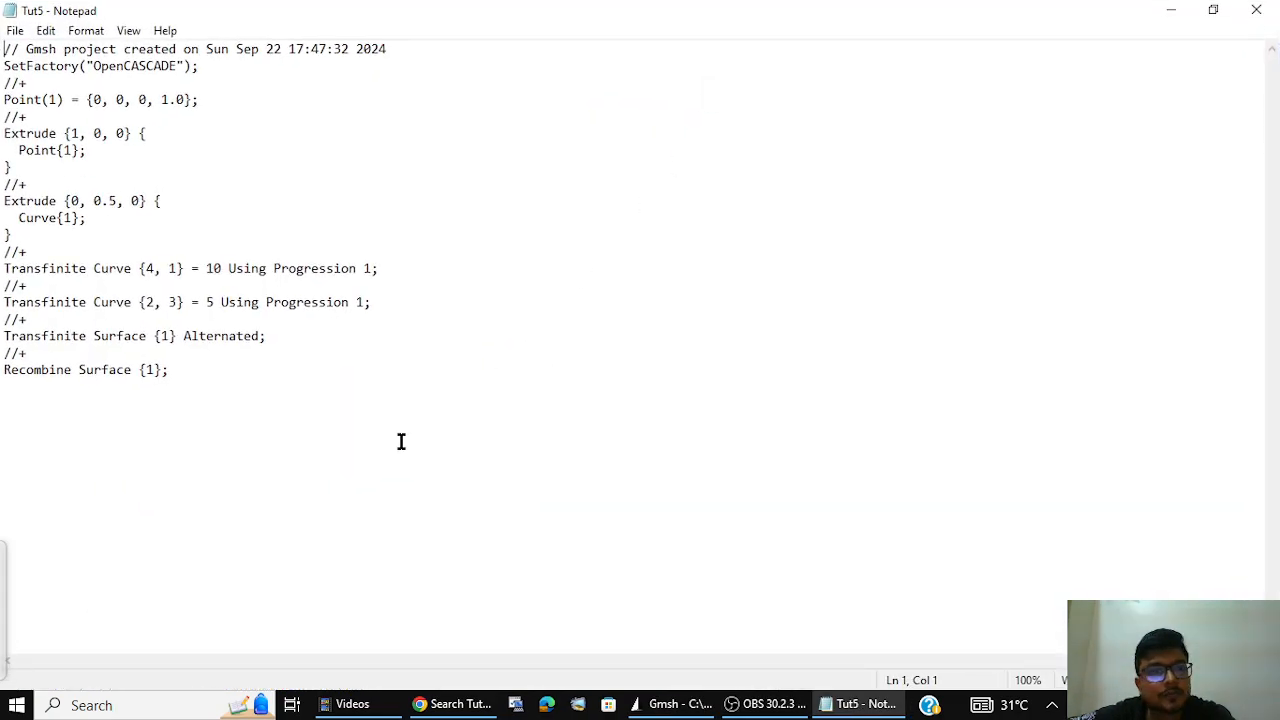
pyautogui.click(220, 270)
pyautogui.press('BackSpace')
pyautogui.press('BackSpace')
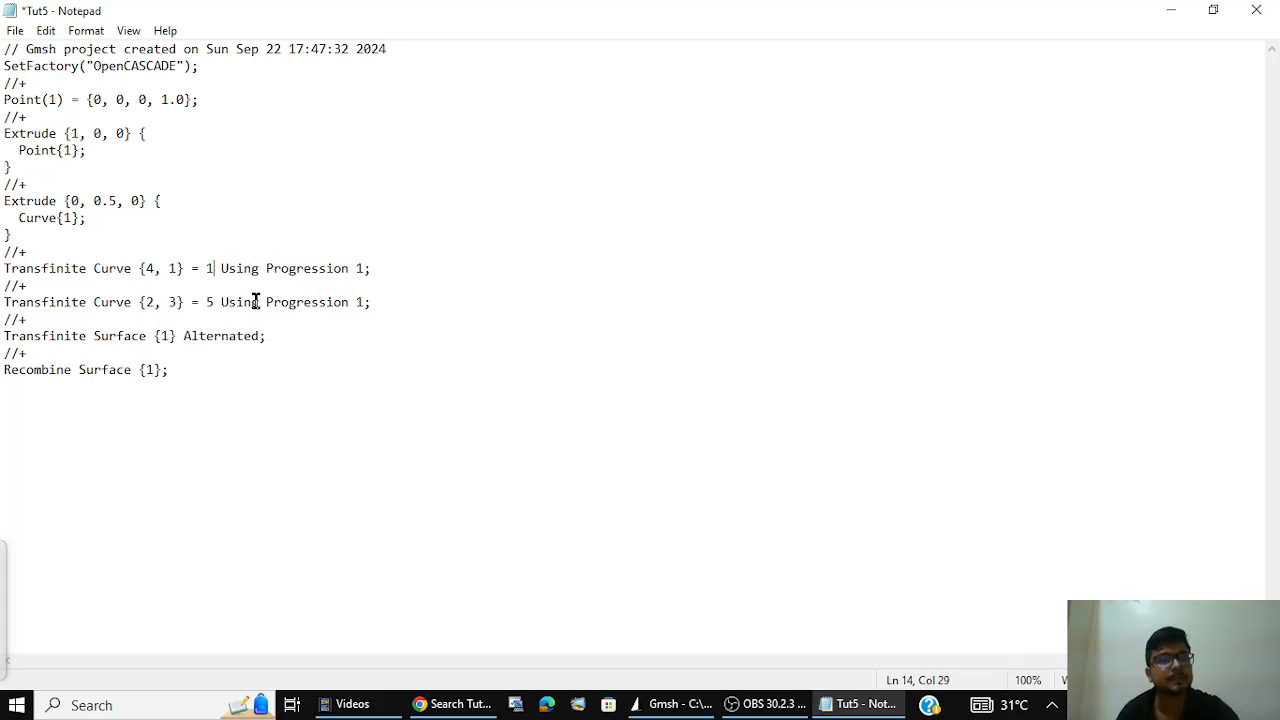
pyautogui.write('20')
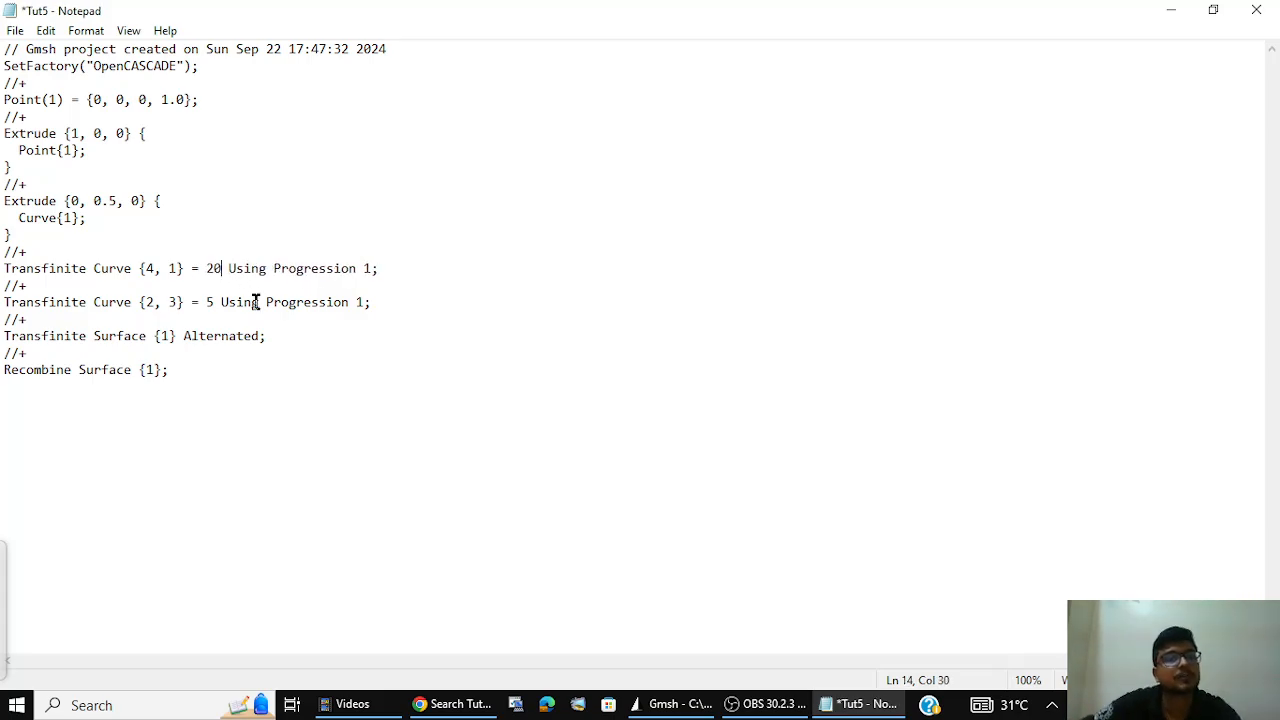
# Step: Set the point count of Transfinite Curve {2, 3} to 10 and save the script
pyautogui.click(209, 303)
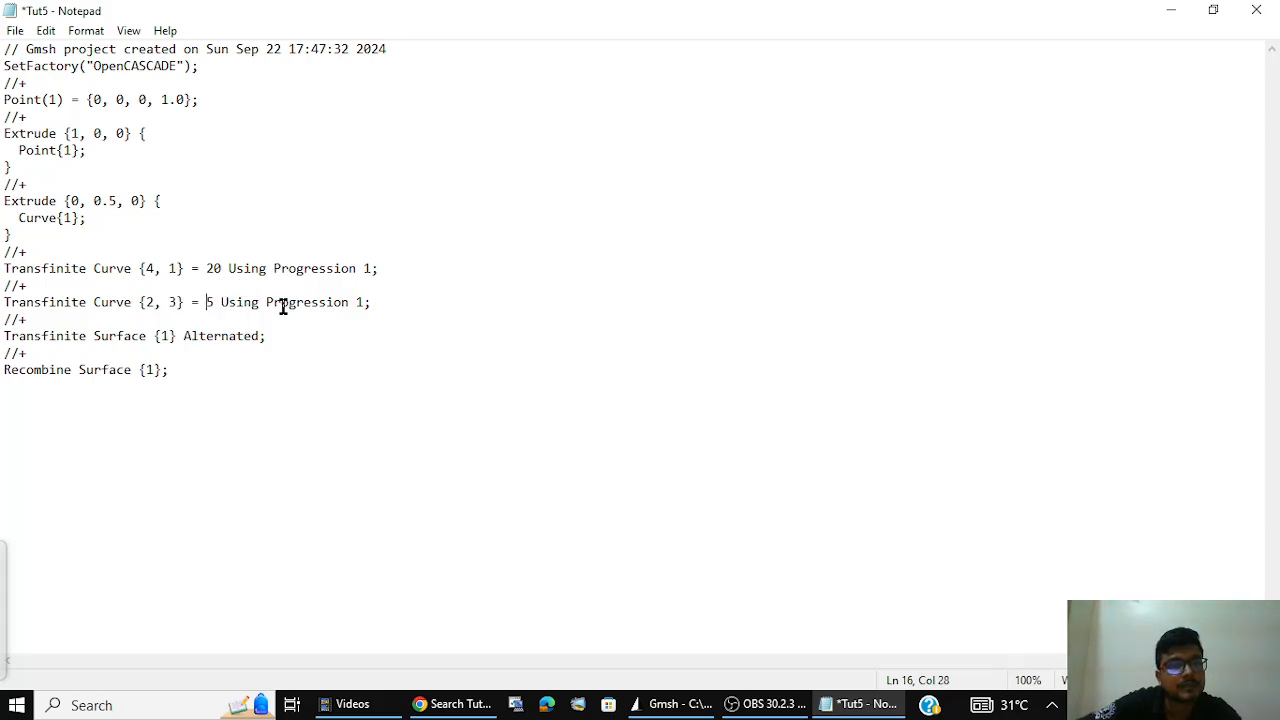
pyautogui.press('Delete')
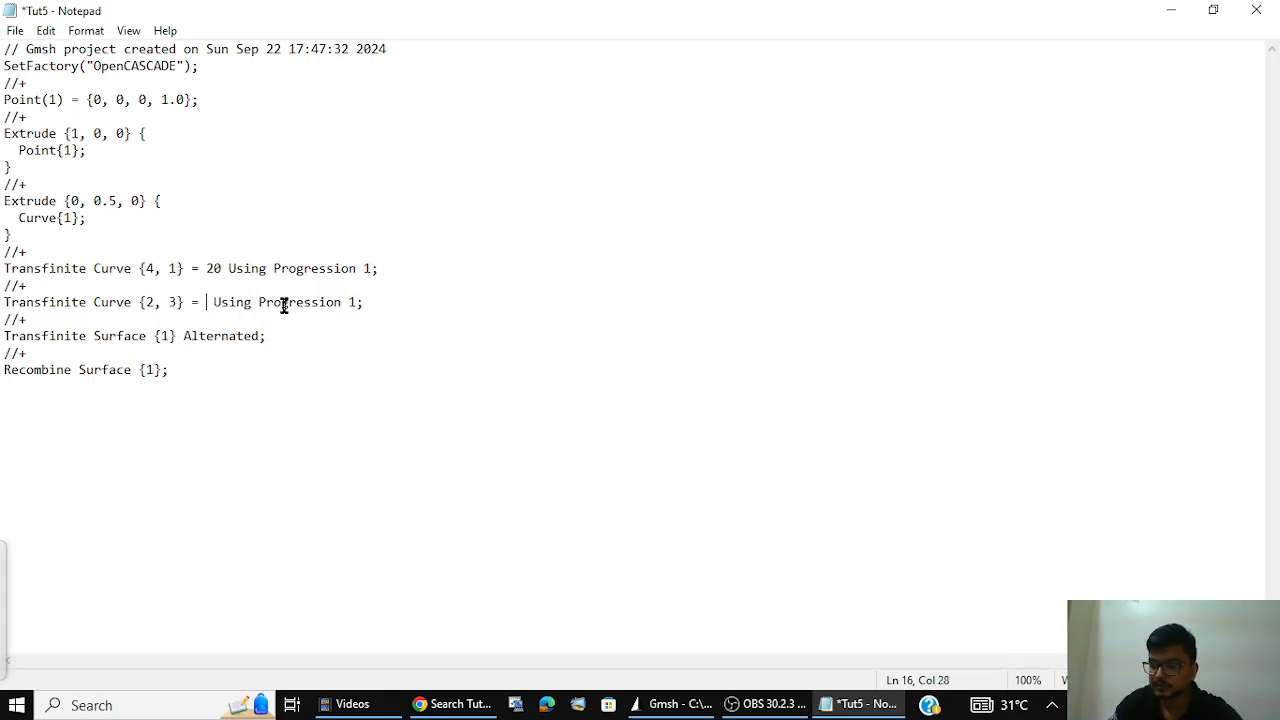
pyautogui.write('10')
pyautogui.hotkey('ctrl', 's')
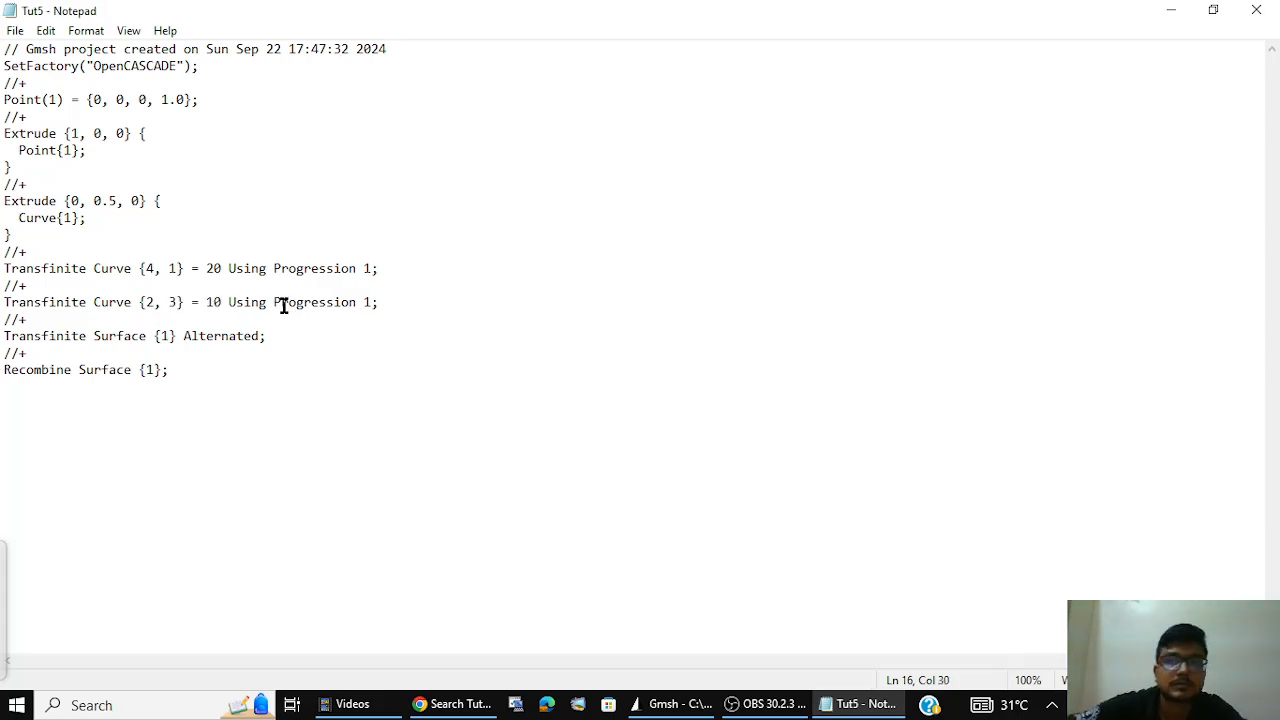
# Step: Switch to Gmsh, reload the edited script and generate the 2D mesh of the rectangle
pyautogui.hotkey('alt', 'Tab')
pyautogui.click(90, 251)
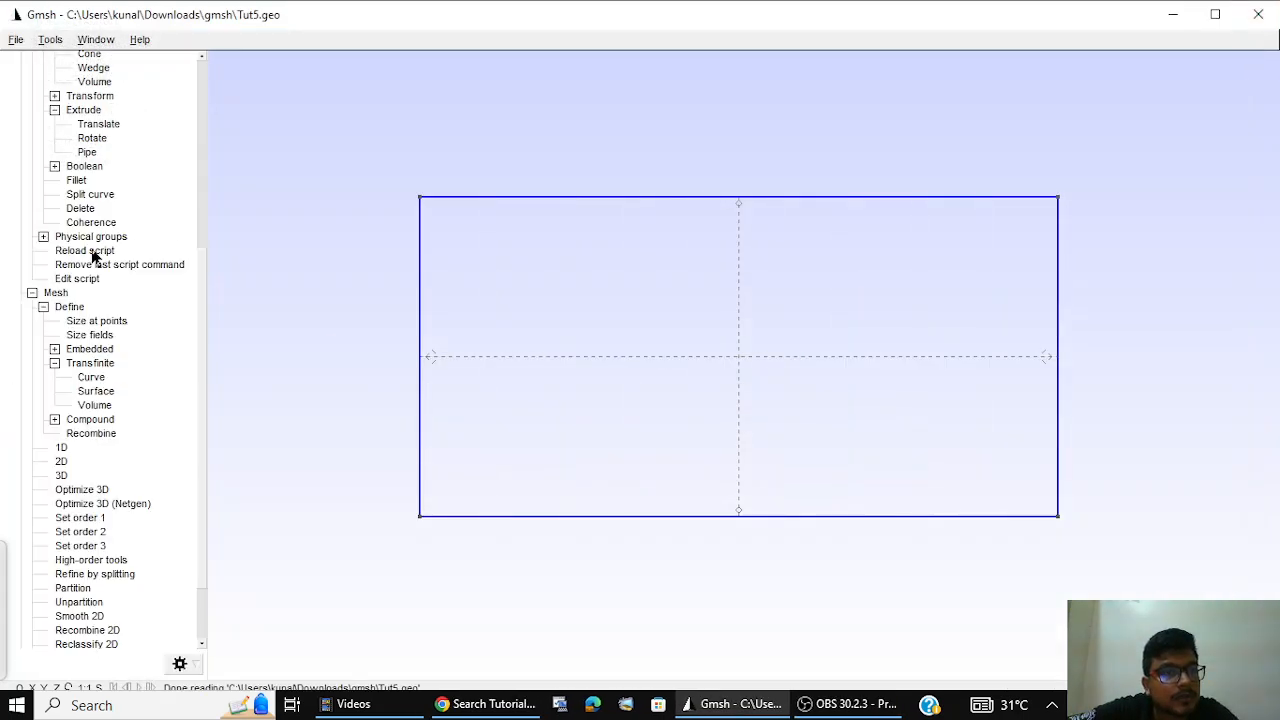
pyautogui.click(72, 463)
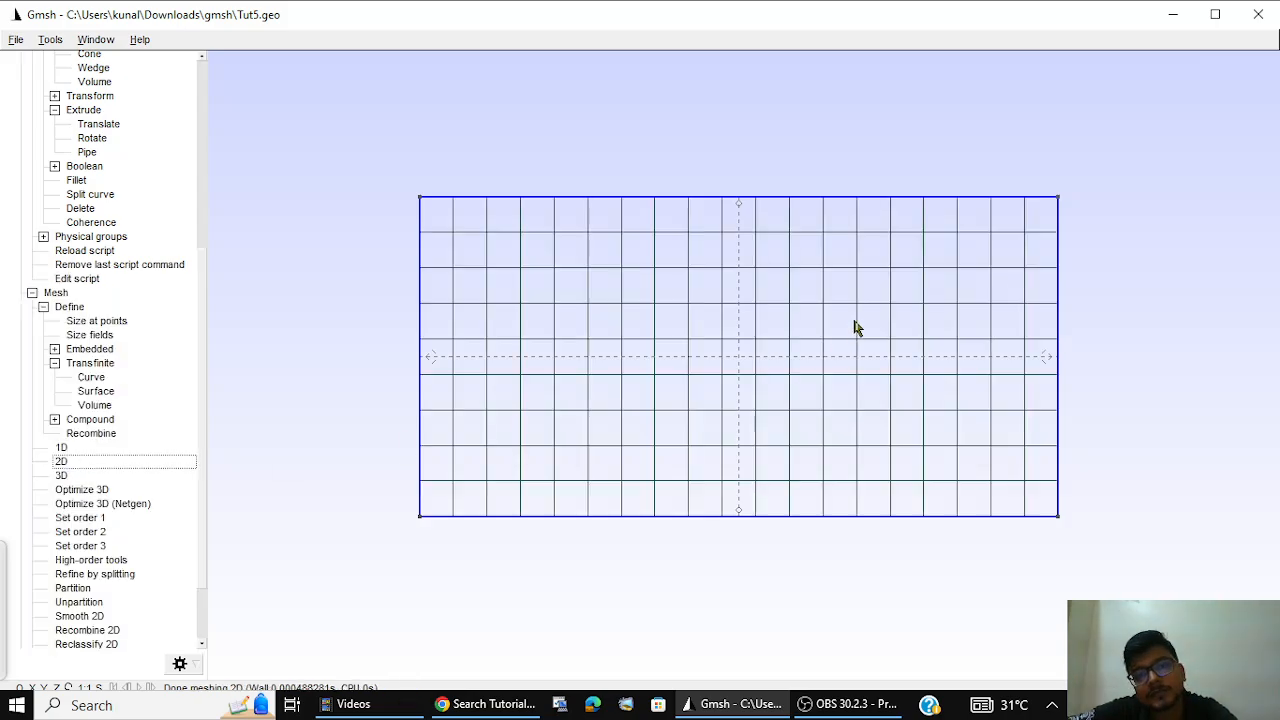
pyautogui.scroll(1, 850, 328)
pyautogui.scroll(-1, 846, 328)
pyautogui.scroll(1, 845, 328)
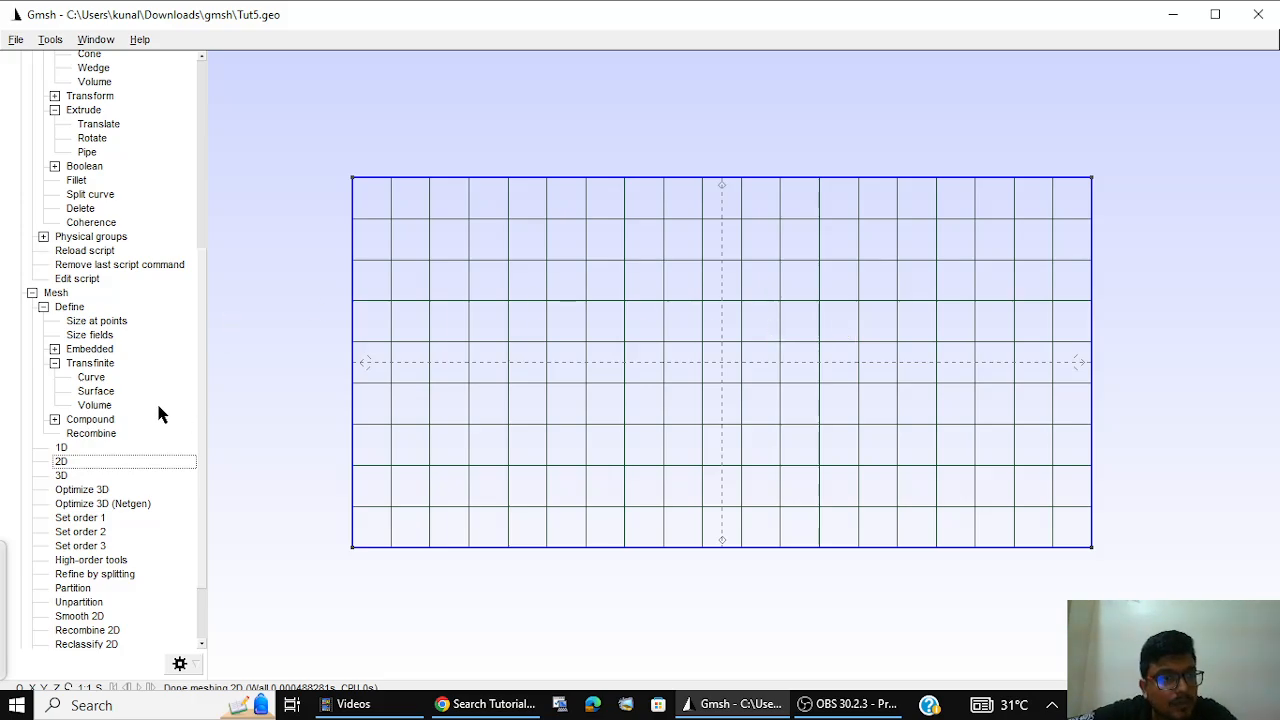
# Step: Examine the type and parameter options for transfinite curves, and leave the command without selecting any curve
pyautogui.click(98, 378)
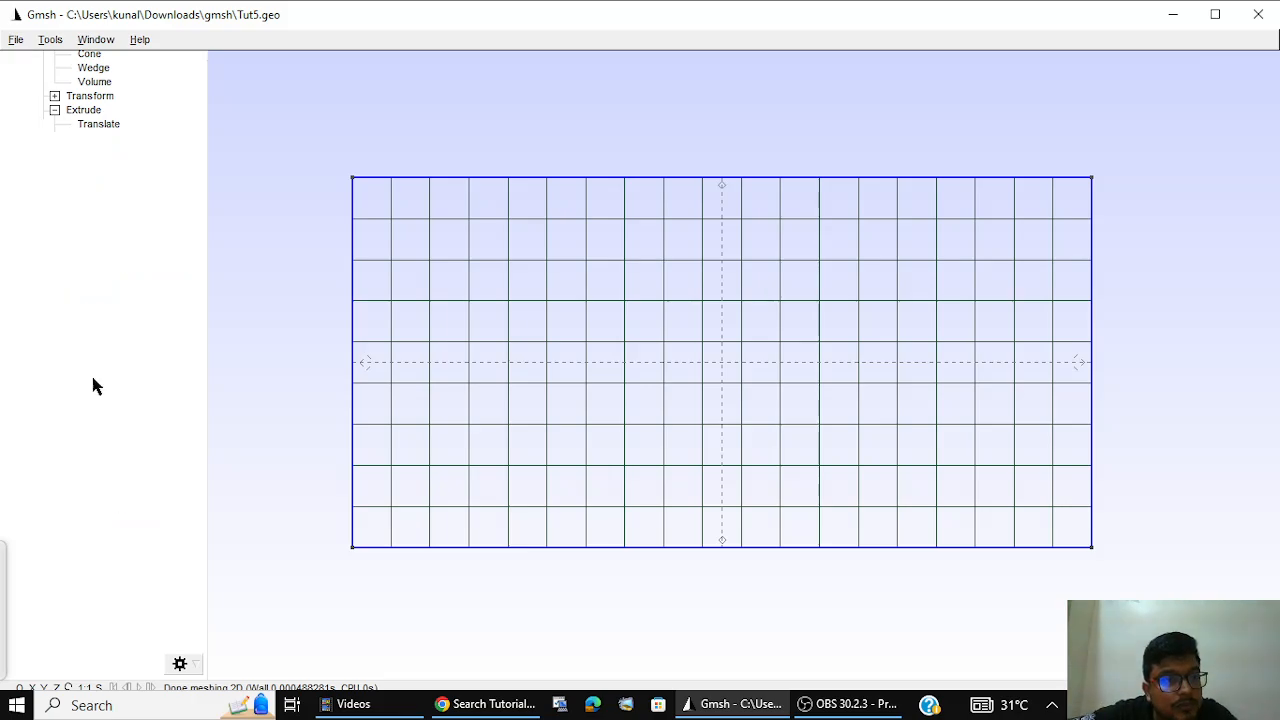
pyautogui.click(145, 151)
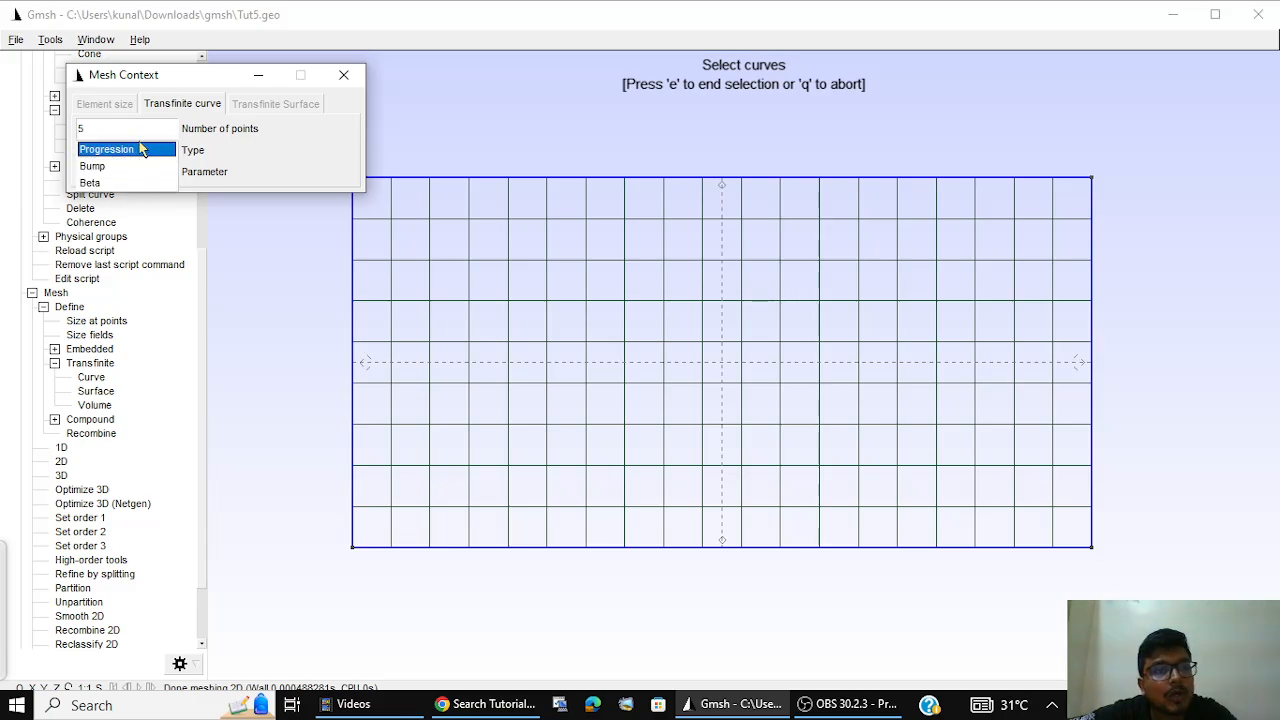
pyautogui.click(155, 128)
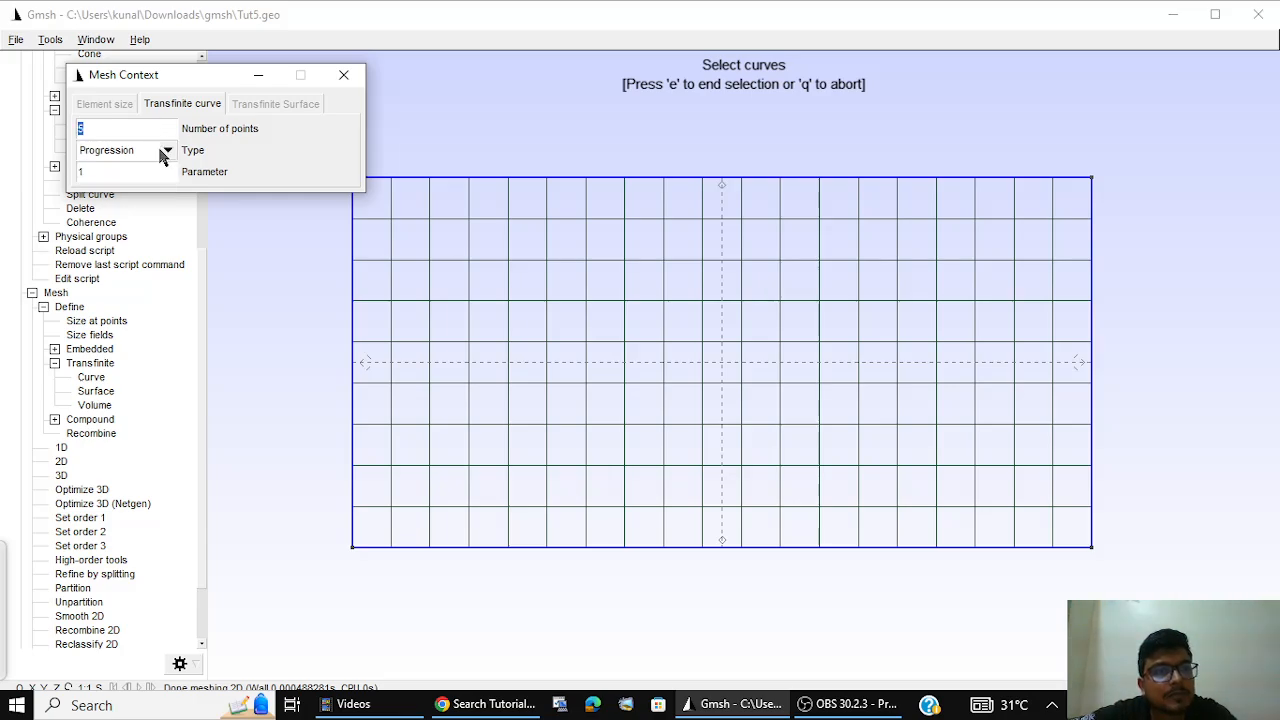
pyautogui.click(160, 155)
pyautogui.click(160, 155)
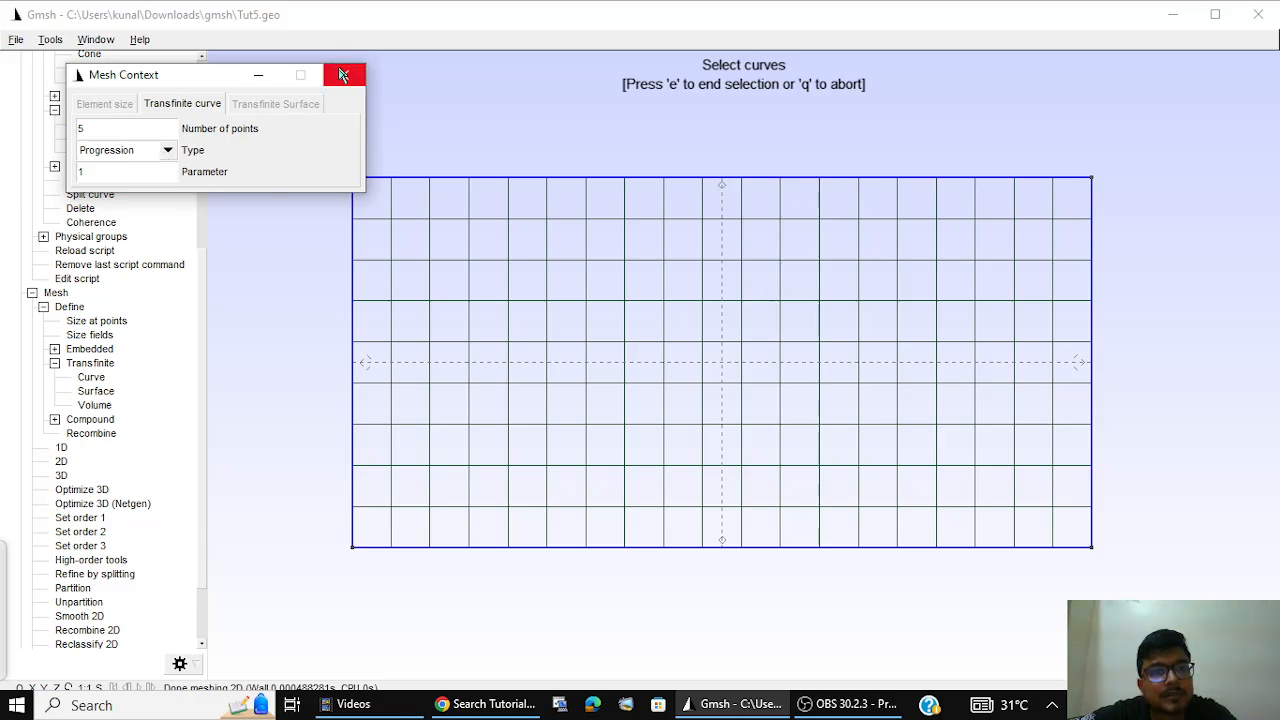
pyautogui.click(345, 75)
pyautogui.press('q')
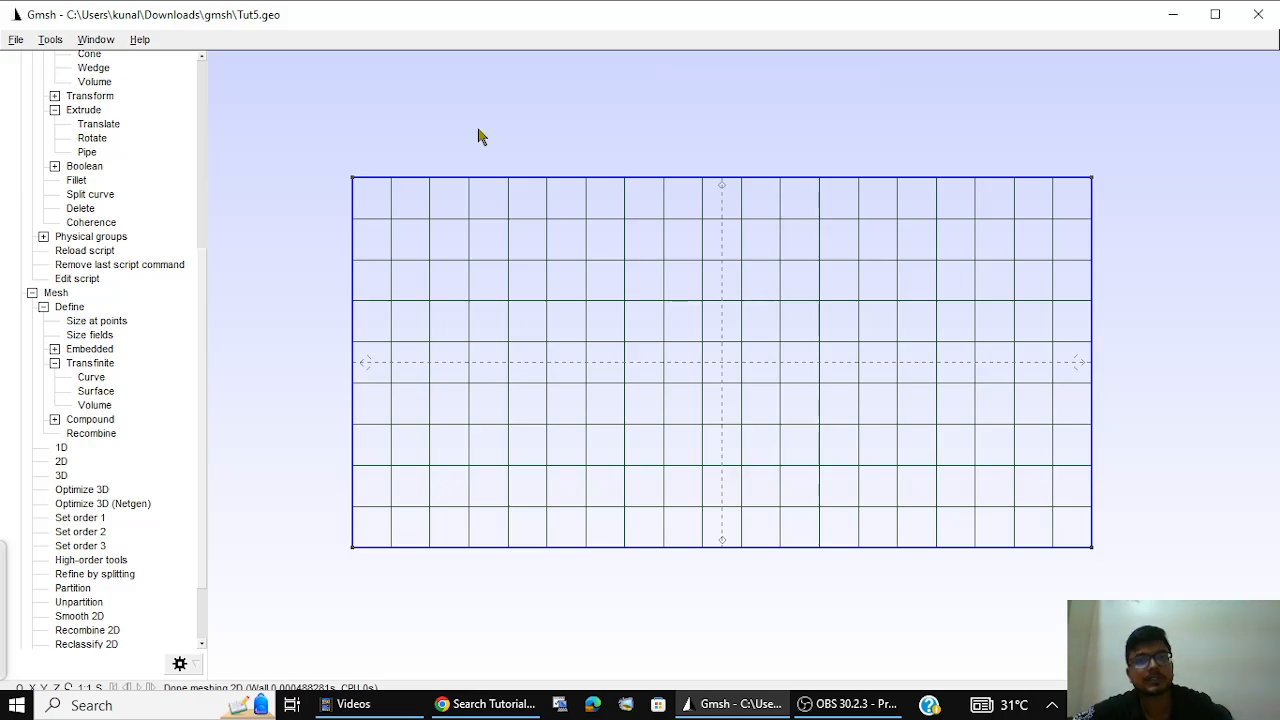
# Step: Arrange the Notepad script and Gmsh side by side, giving Gmsh the wider share of the screen
pyautogui.press('super+Right')
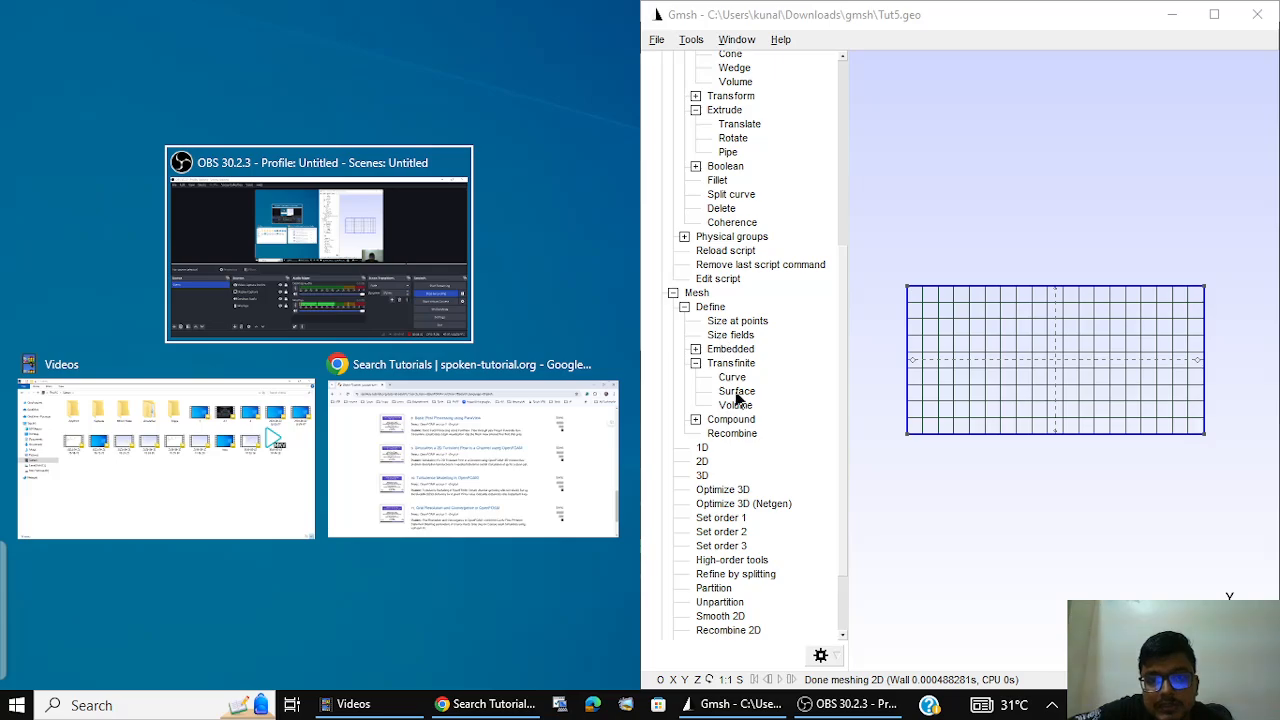
pyautogui.press('Return')
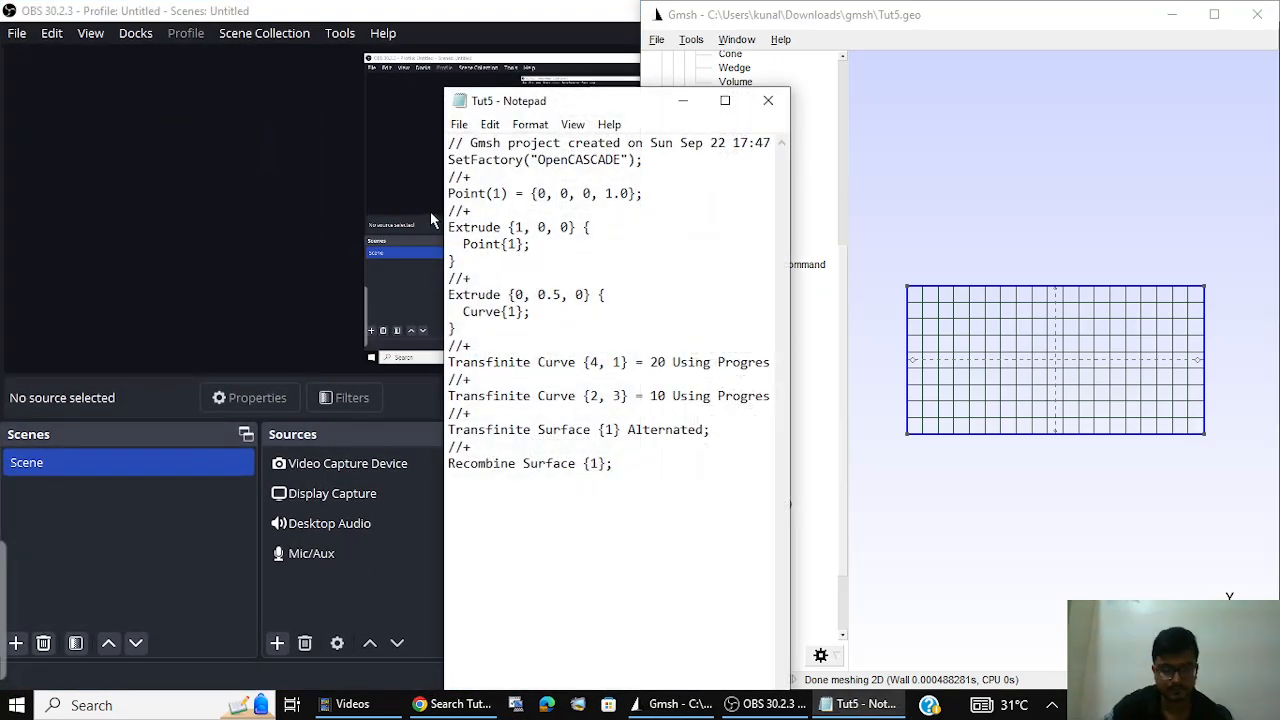
pyautogui.press('super+Left')
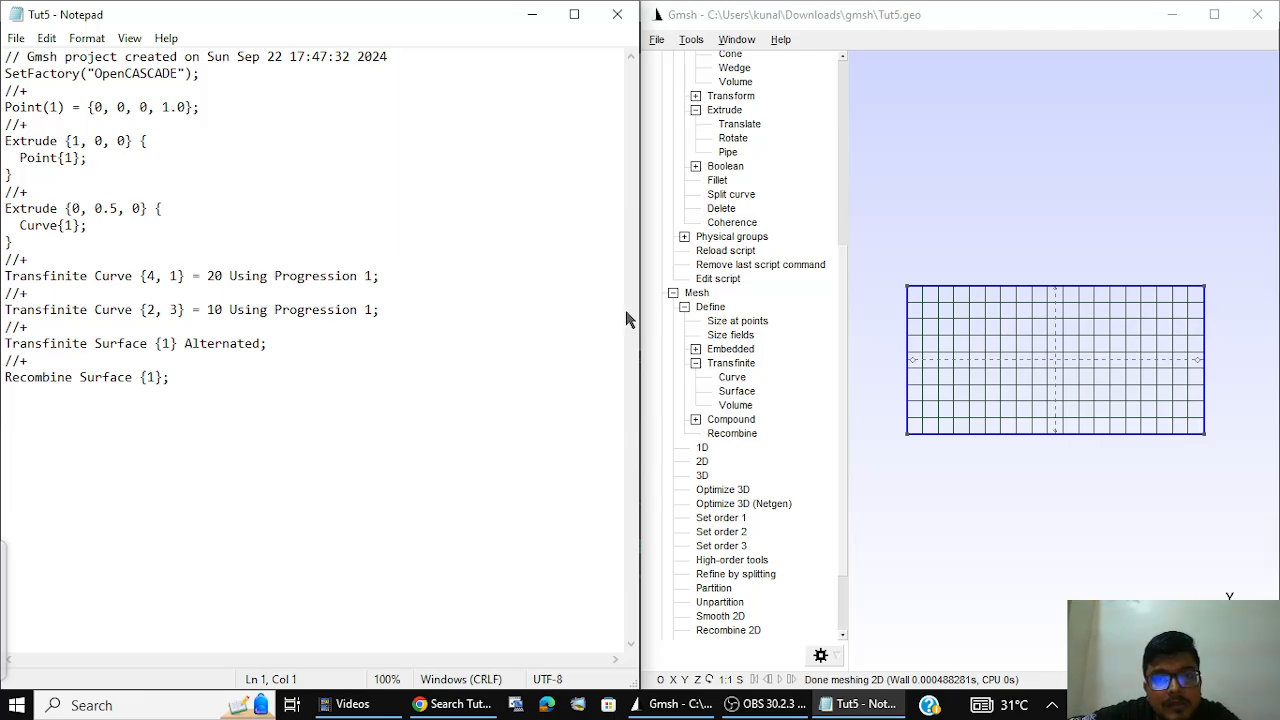
pyautogui.moveTo(640, 338); pyautogui.dragTo(435, 327)
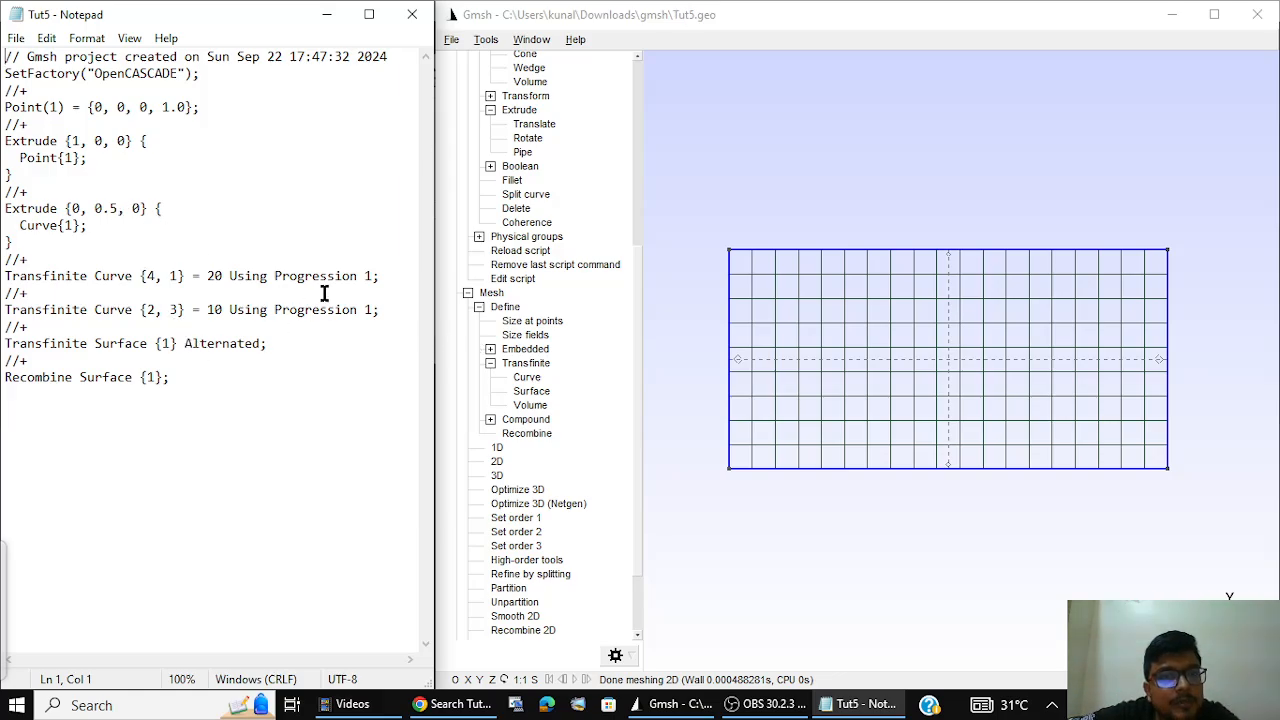
# Step: Set the progression of Transfinite Curve {4, 1} to 0.5 in the saved script, and regenerate the 2D mesh from it
pyautogui.click(370, 275)
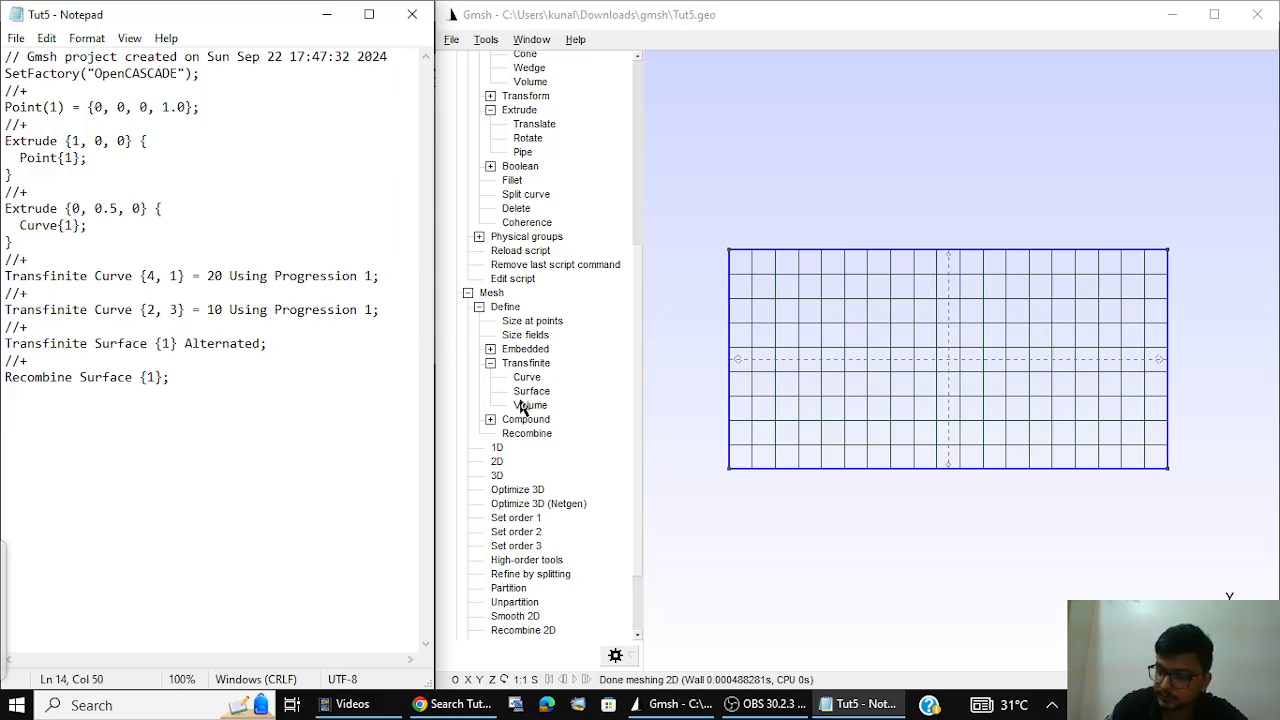
pyautogui.press('BackSpace')
pyautogui.write('0.5')
pyautogui.hotkey('ctrl', 's')
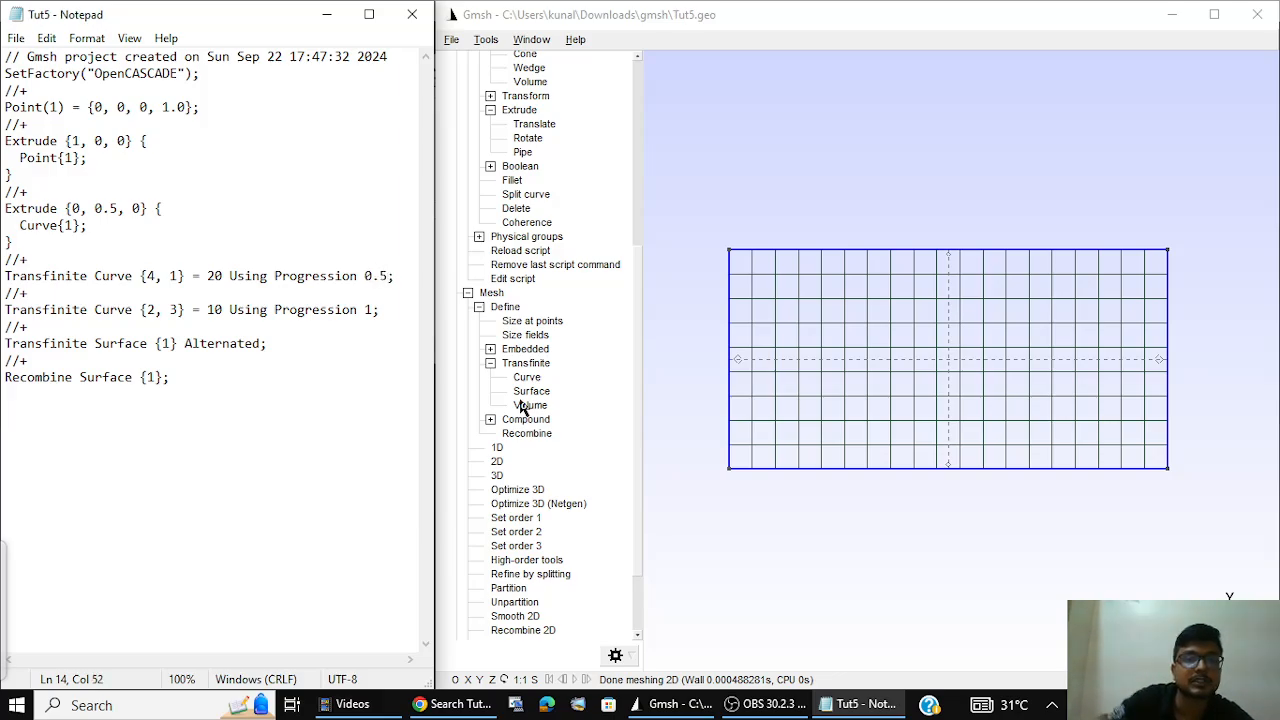
pyautogui.click(527, 251)
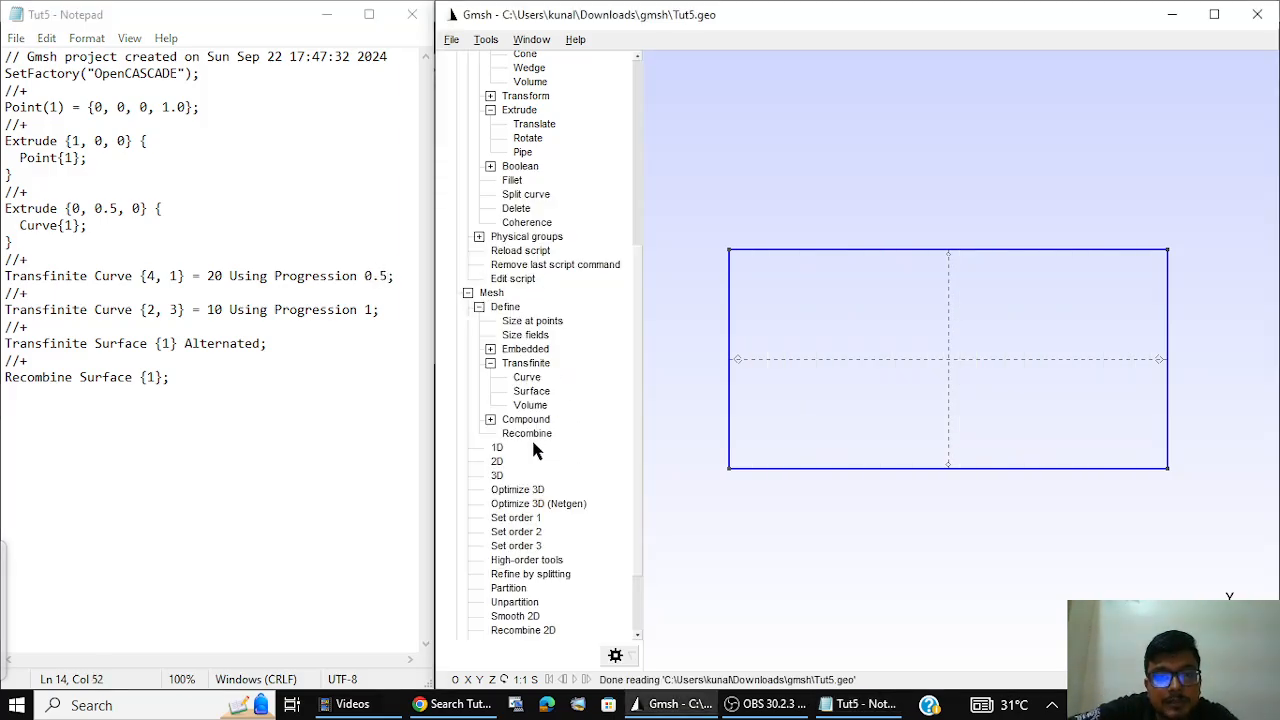
pyautogui.click(521, 463)
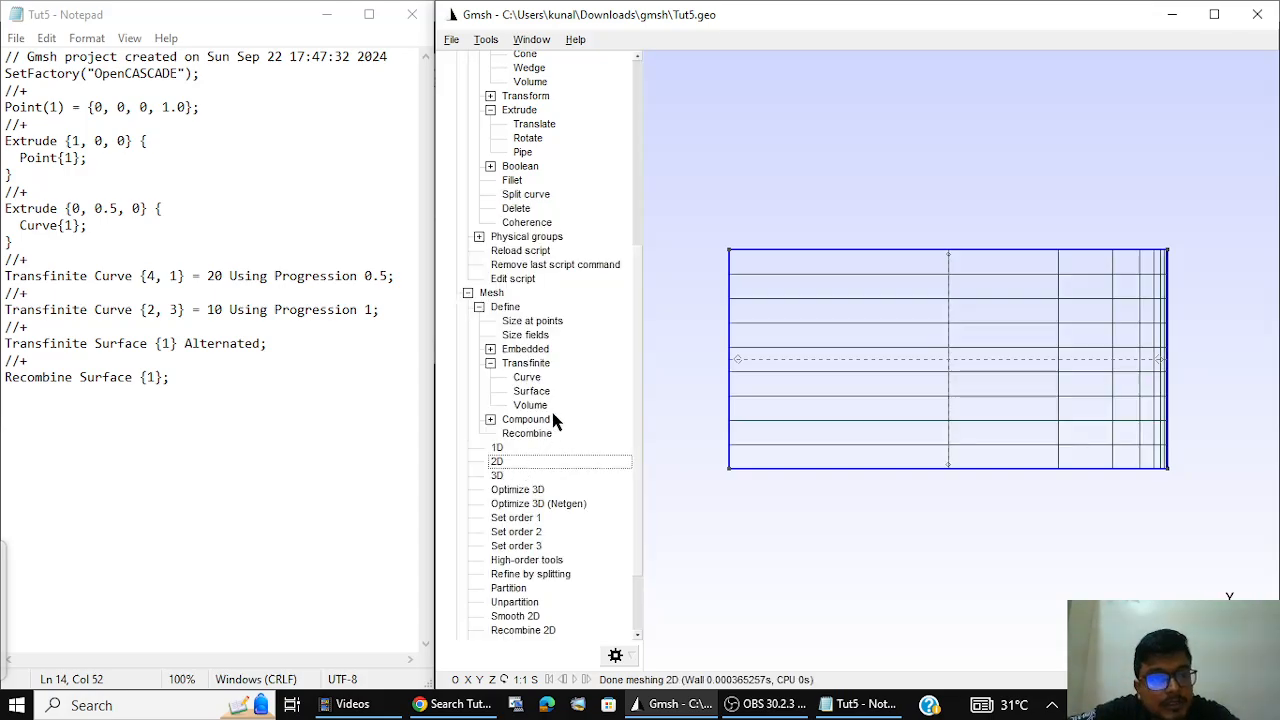
pyautogui.moveTo(820, 258)
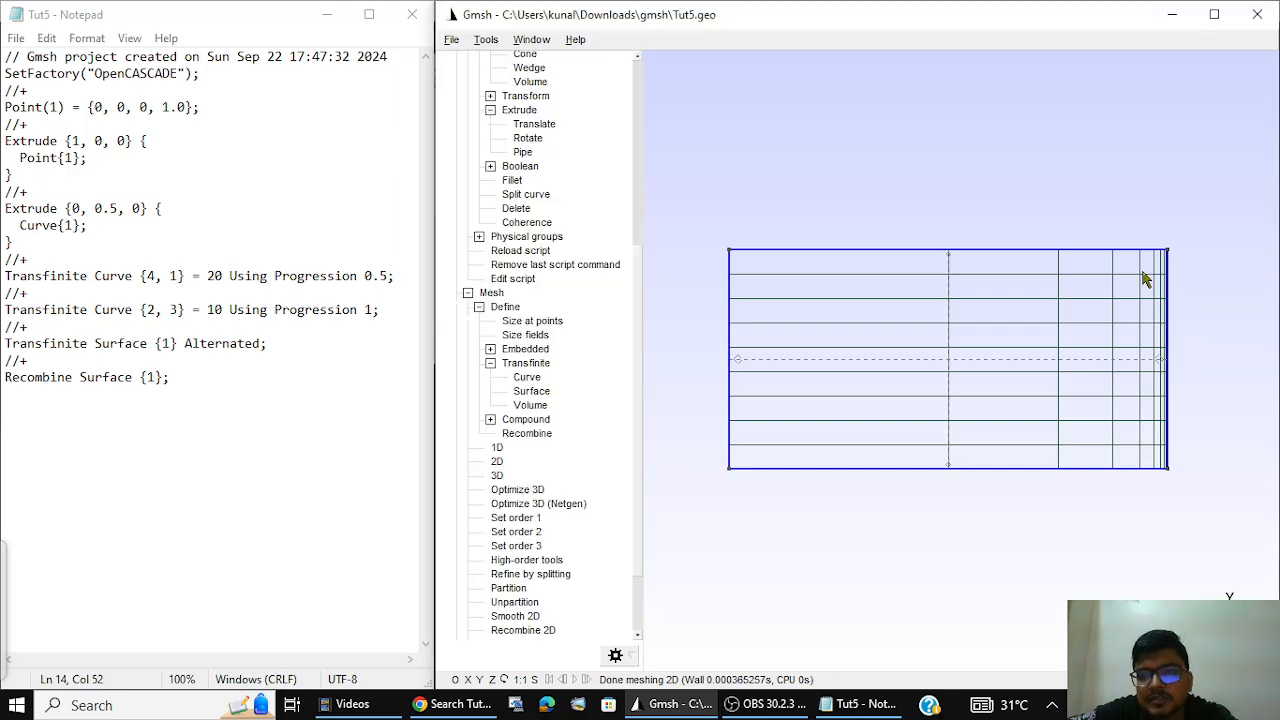
# Step: Set the progression of Transfinite Curve {4, 1} to 0.8 in the saved script, and regenerate the 2D mesh from it
pyautogui.click(387, 276)
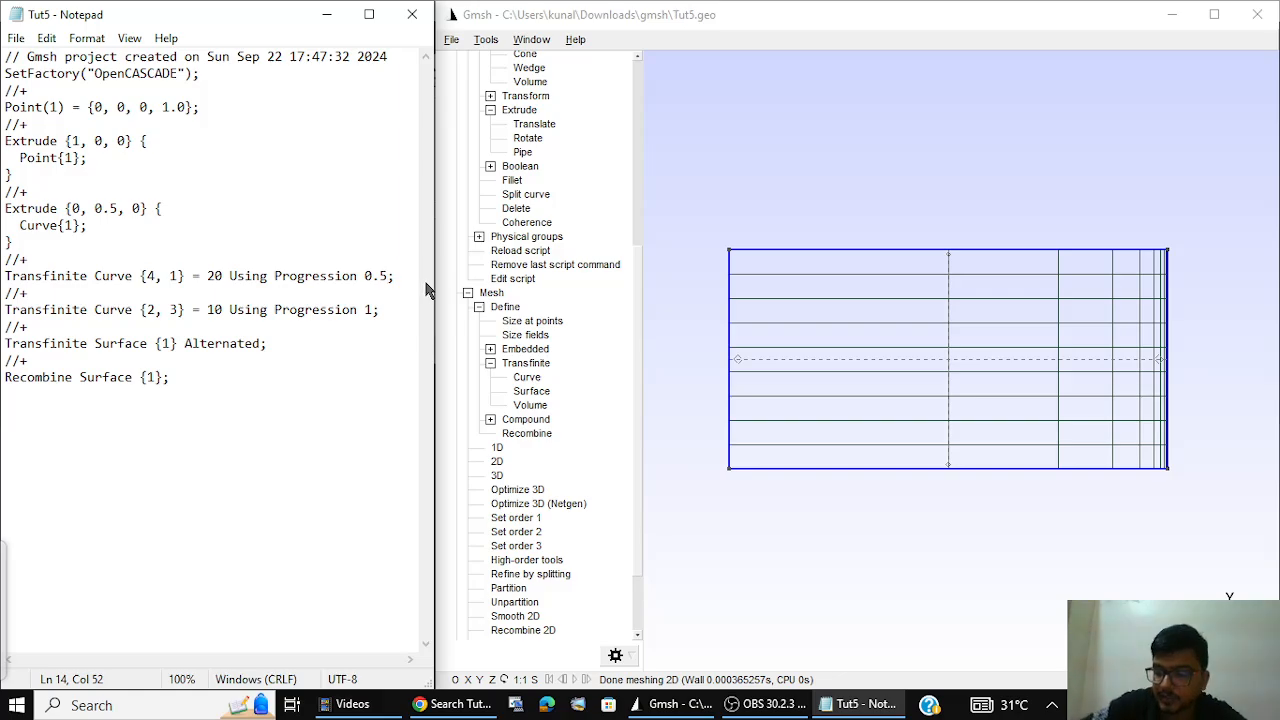
pyautogui.press('BackSpace')
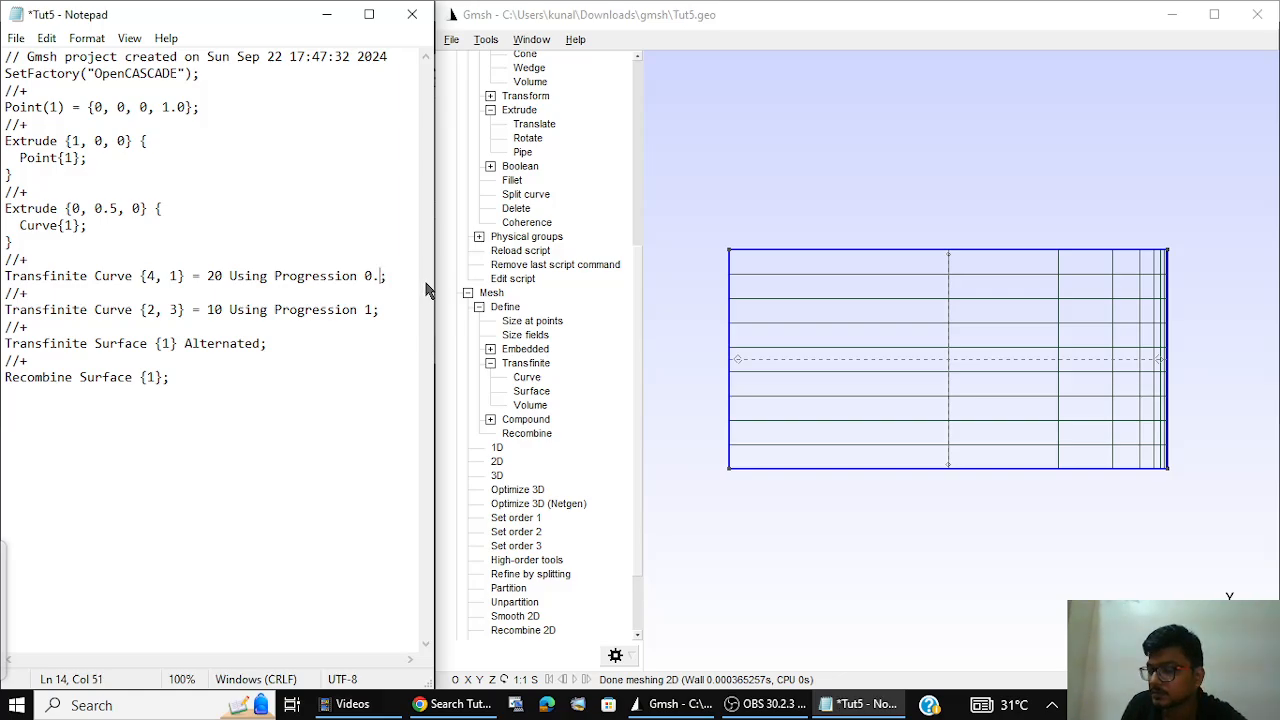
pyautogui.write('8')
pyautogui.hotkey('ctrl', 's')
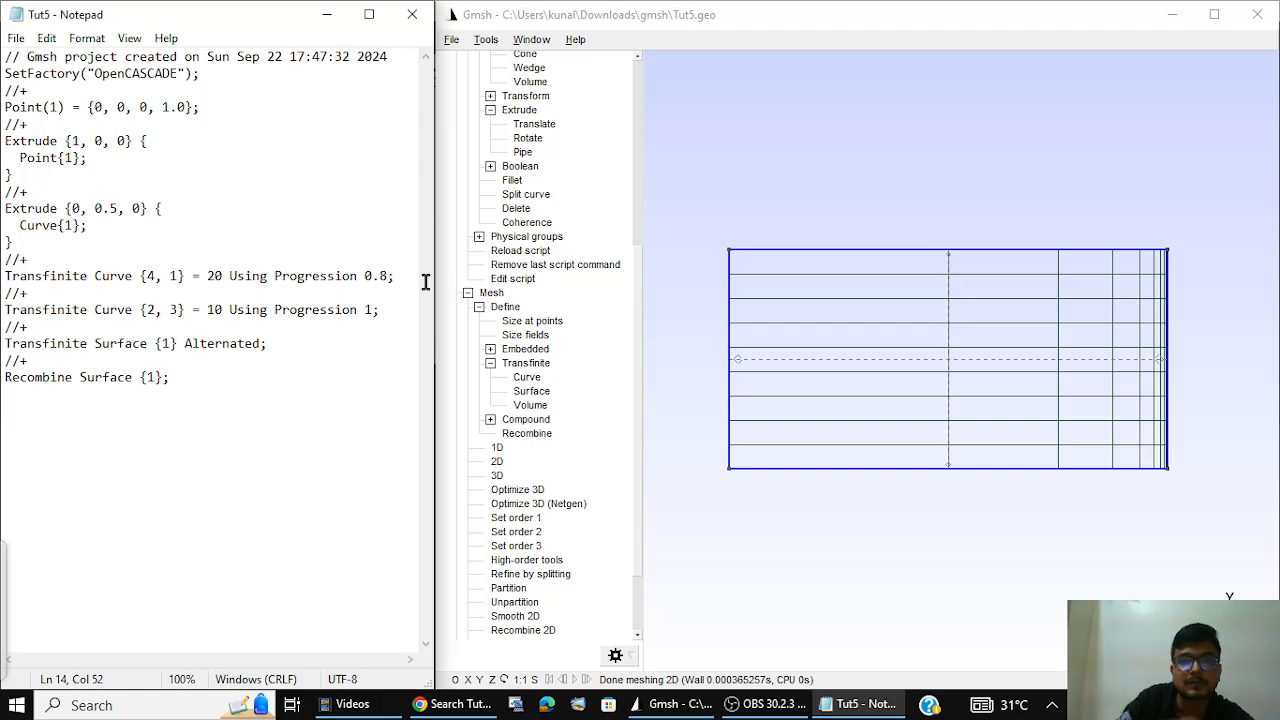
pyautogui.click(515, 448)
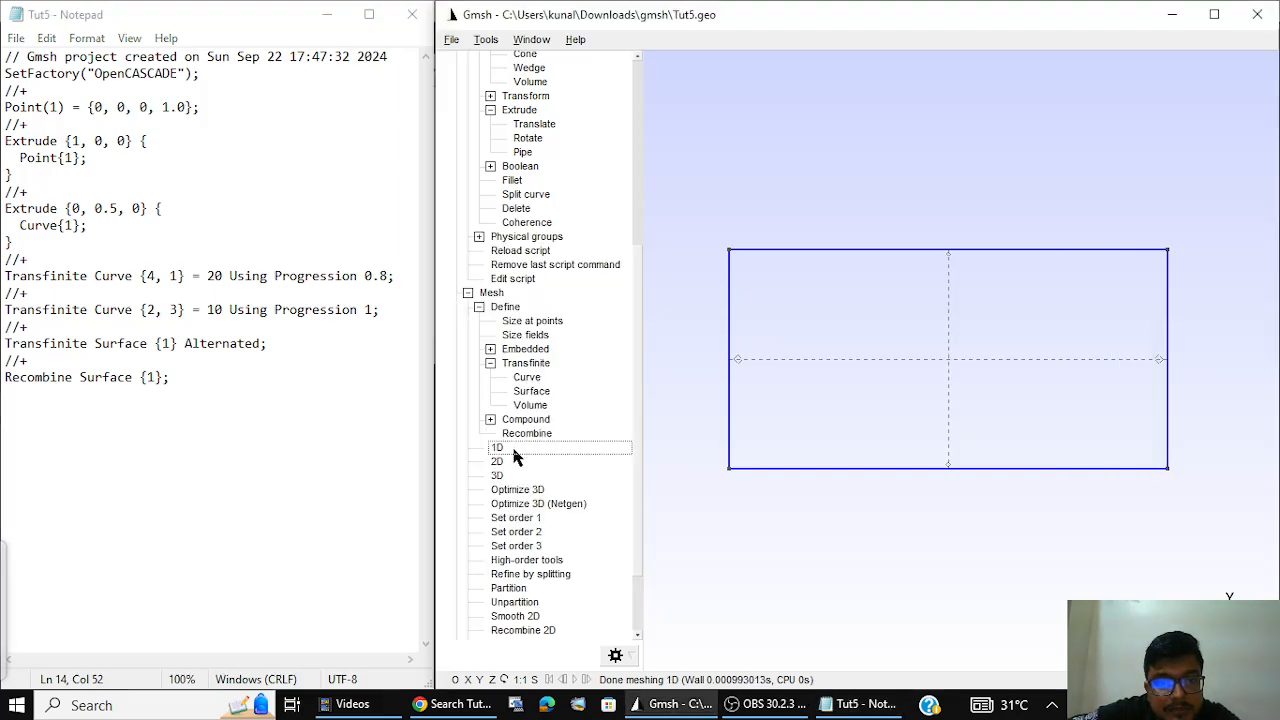
pyautogui.click(514, 462)
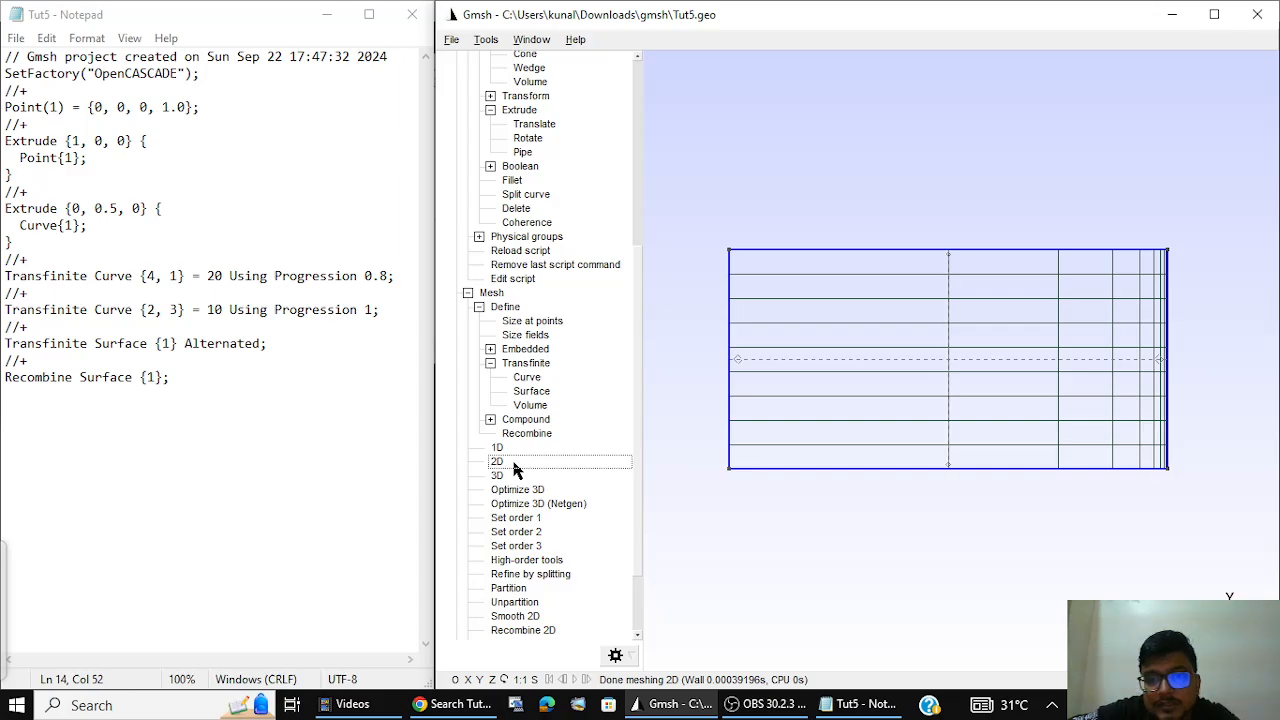
pyautogui.click(516, 252)
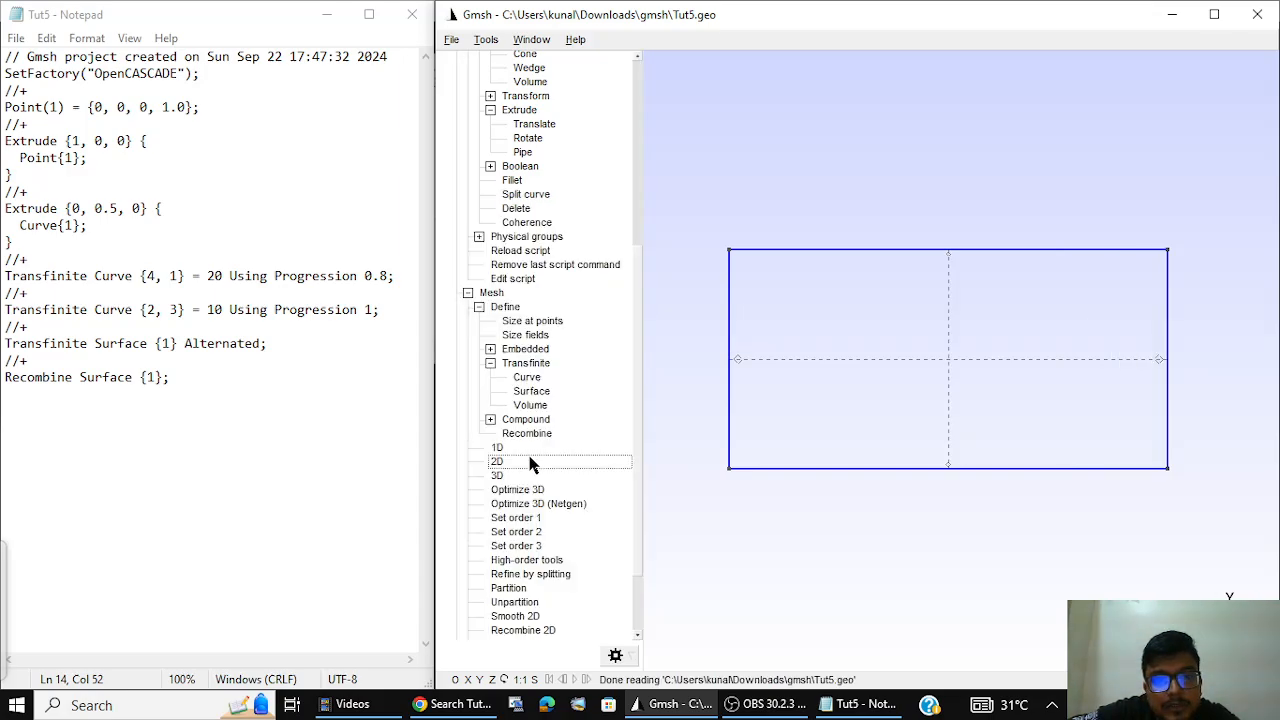
pyautogui.click(530, 462)
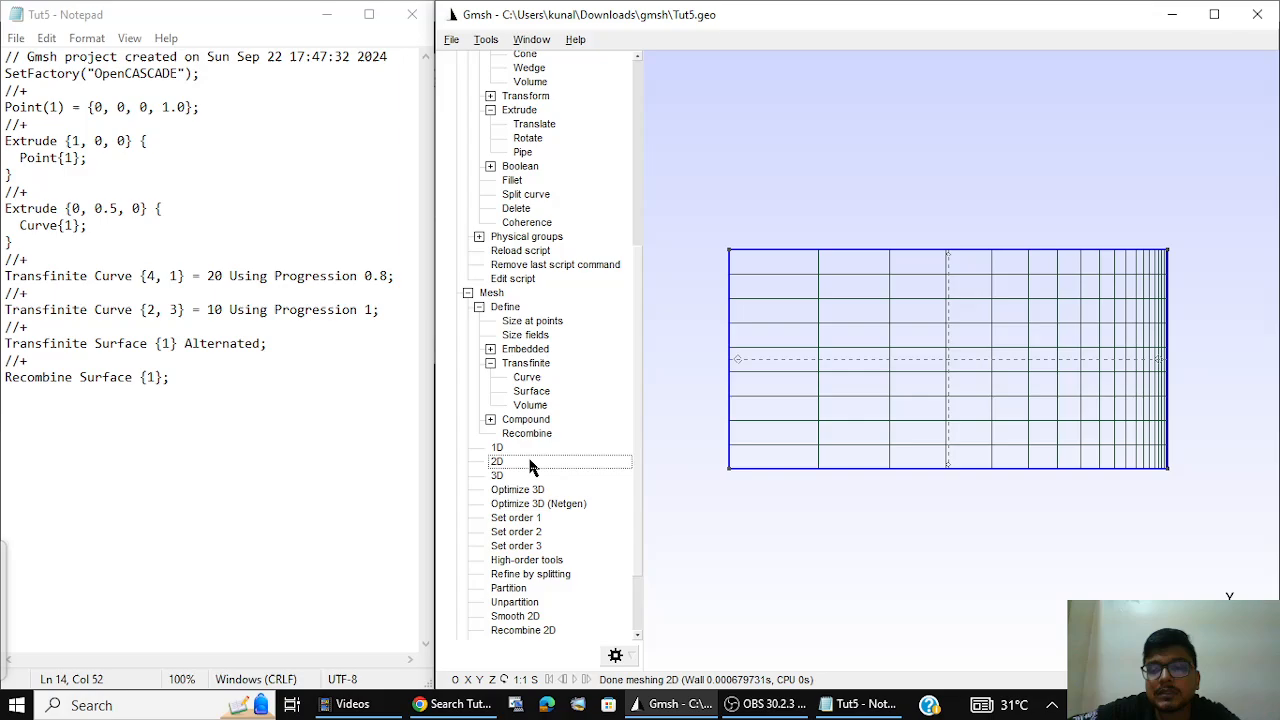
# Step: Set the progression of Transfinite Curve {4, 1} to 0.9 in the saved script, and regenerate the 2D mesh from it
pyautogui.click(388, 274)
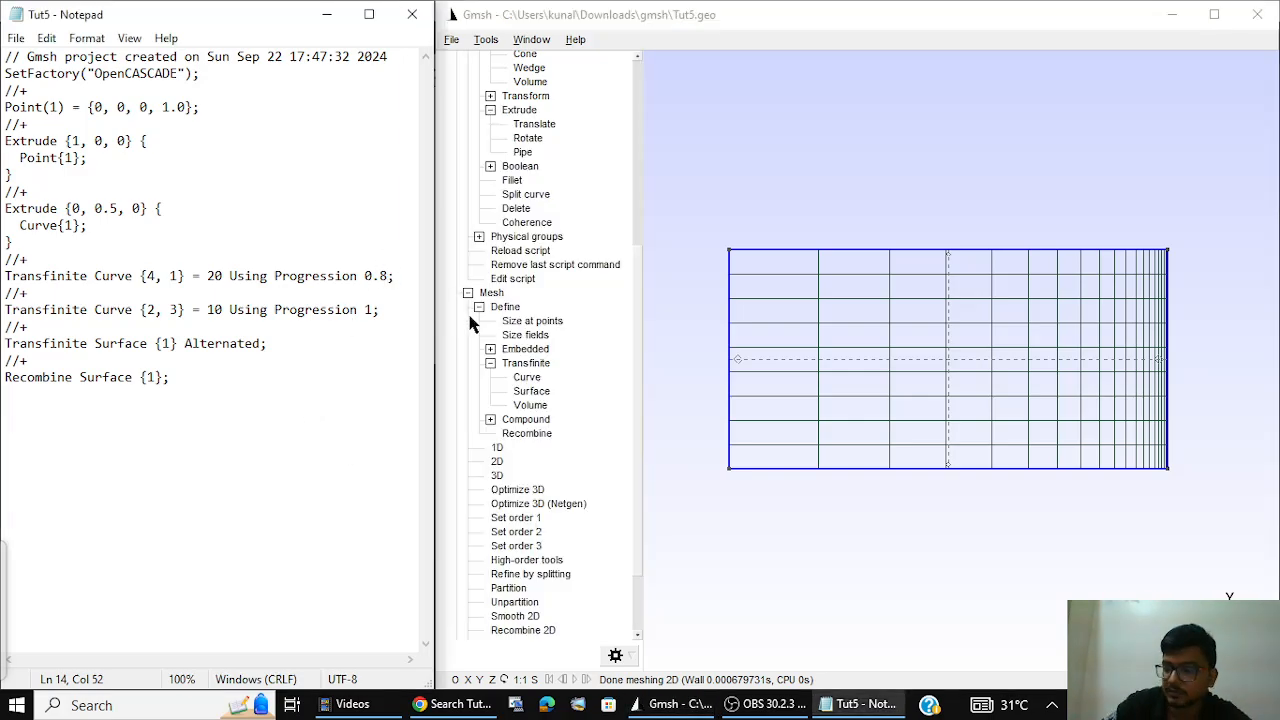
pyautogui.press('BackSpace')
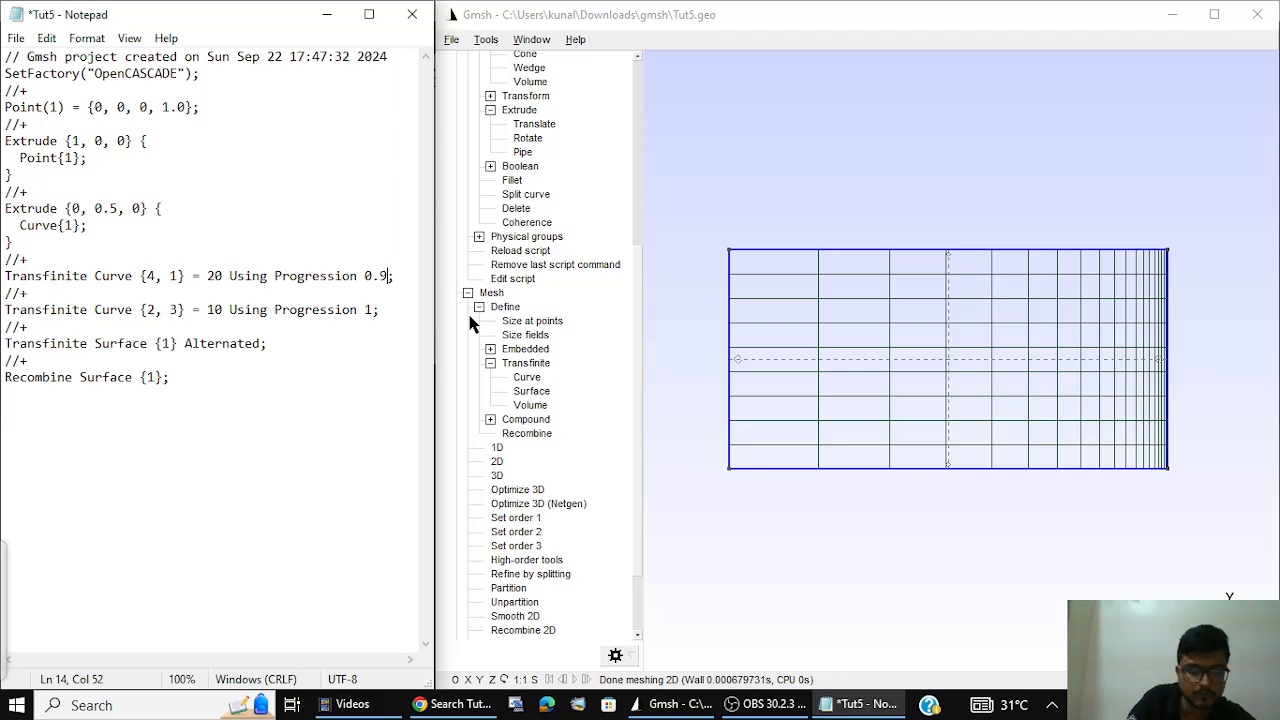
pyautogui.hotkey('ctrl', 's')
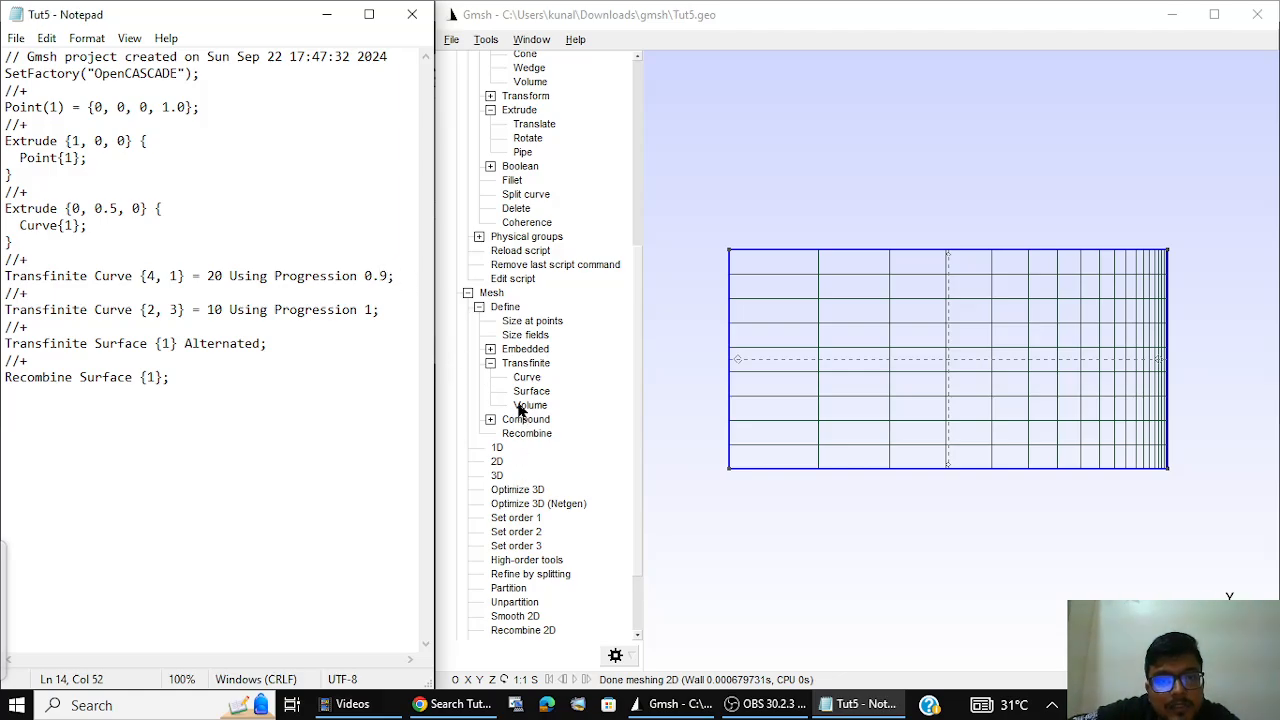
pyautogui.click(522, 252)
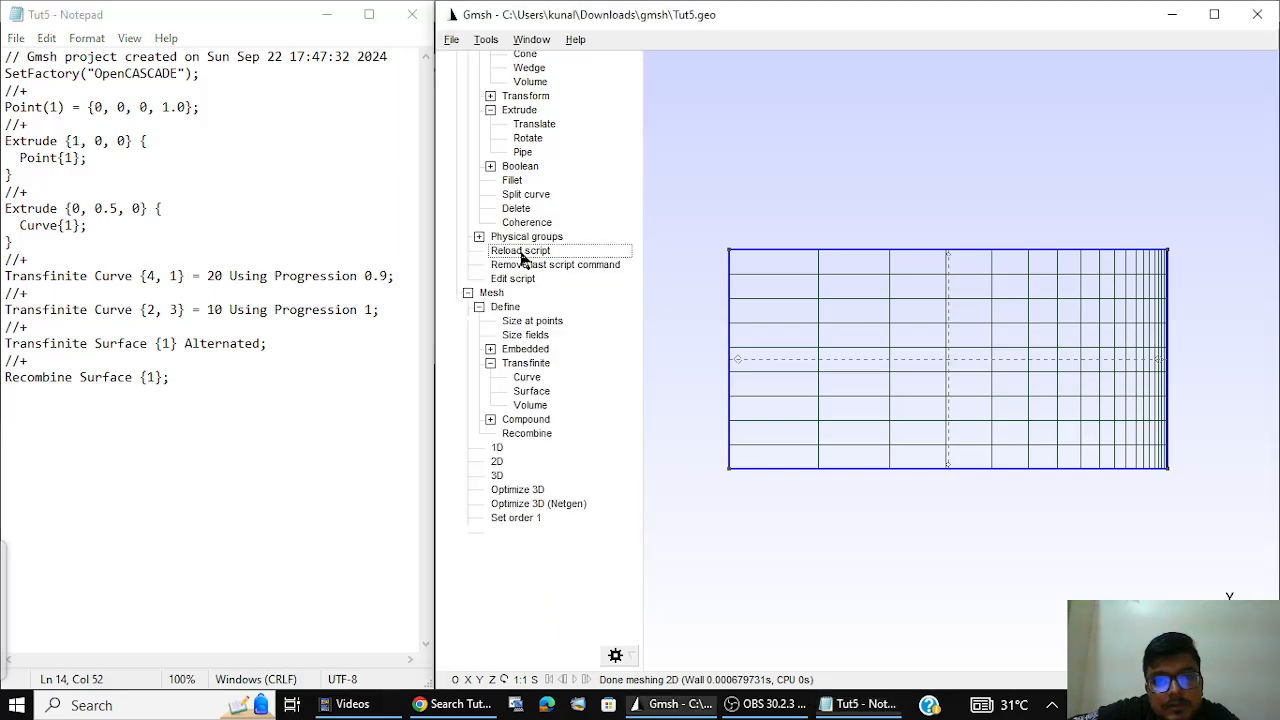
pyautogui.click(497, 463)
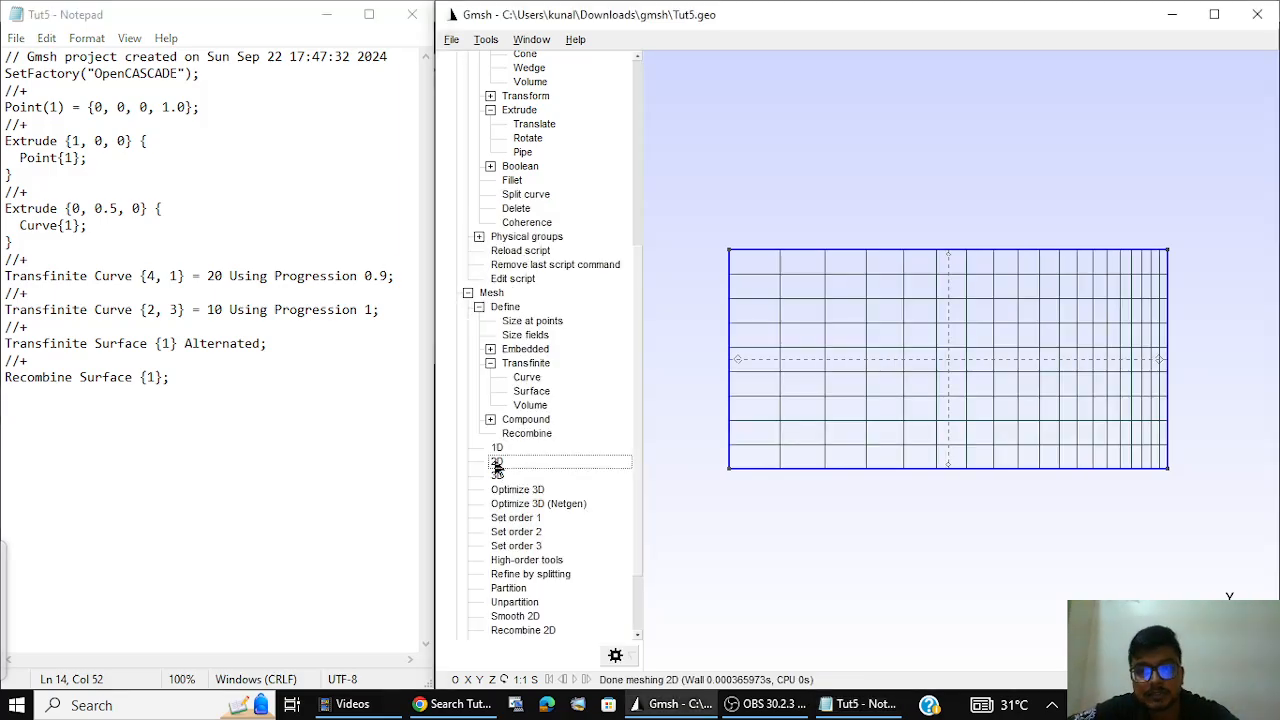
# Step: Set the progression of Transfinite Curve {2, 3} to 1.1 in the saved script, and regenerate the 1D and 2D meshes
pyautogui.click(371, 310)
pyautogui.write('.1')
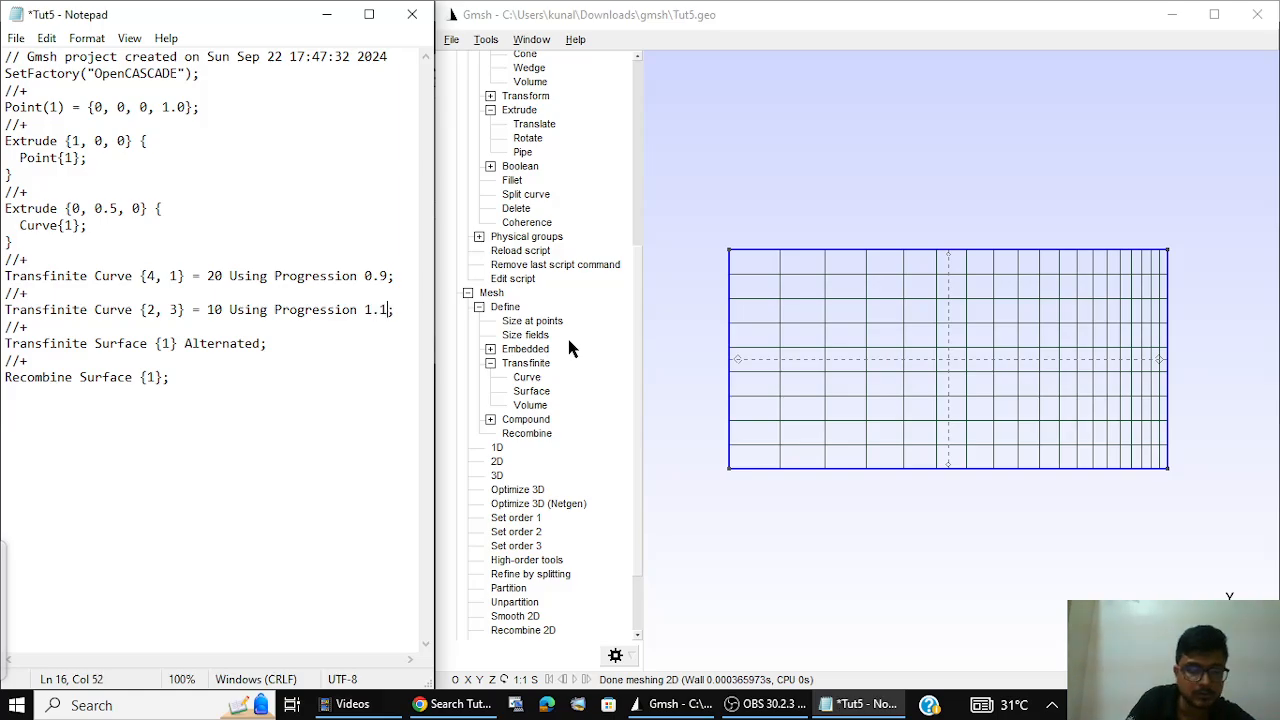
pyautogui.click(551, 255)
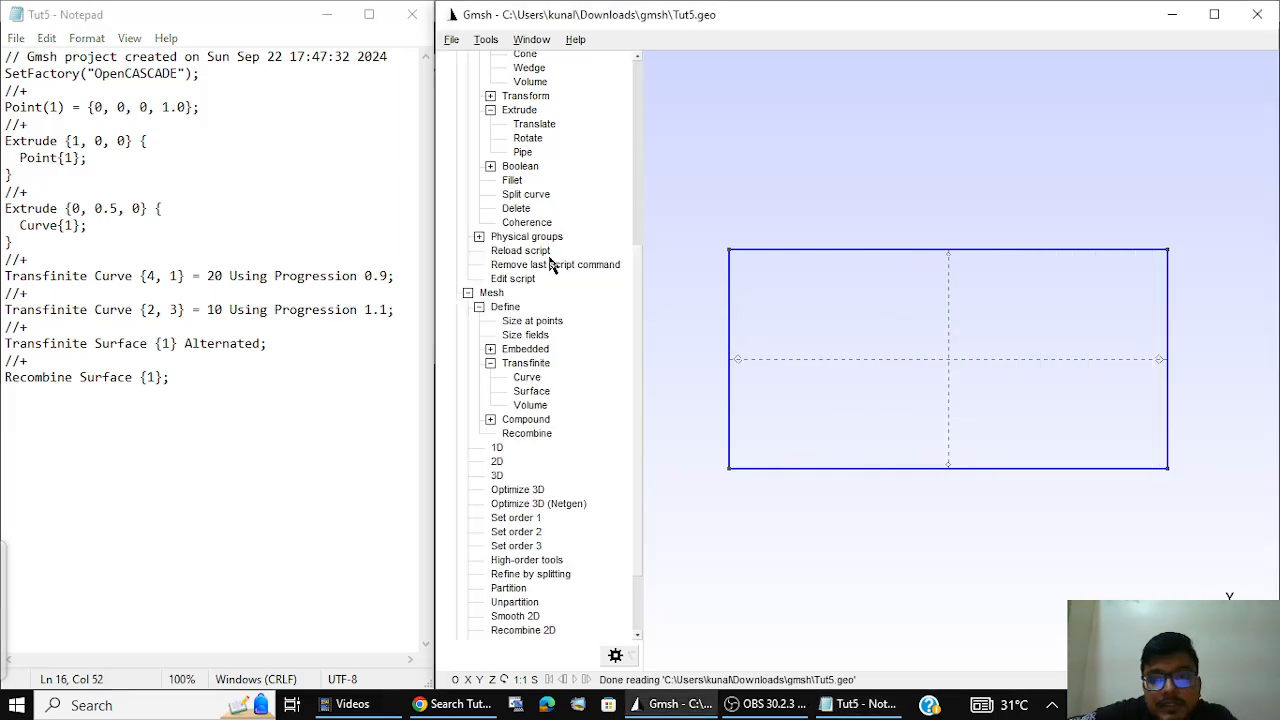
pyautogui.click(540, 450)
pyautogui.click(530, 463)
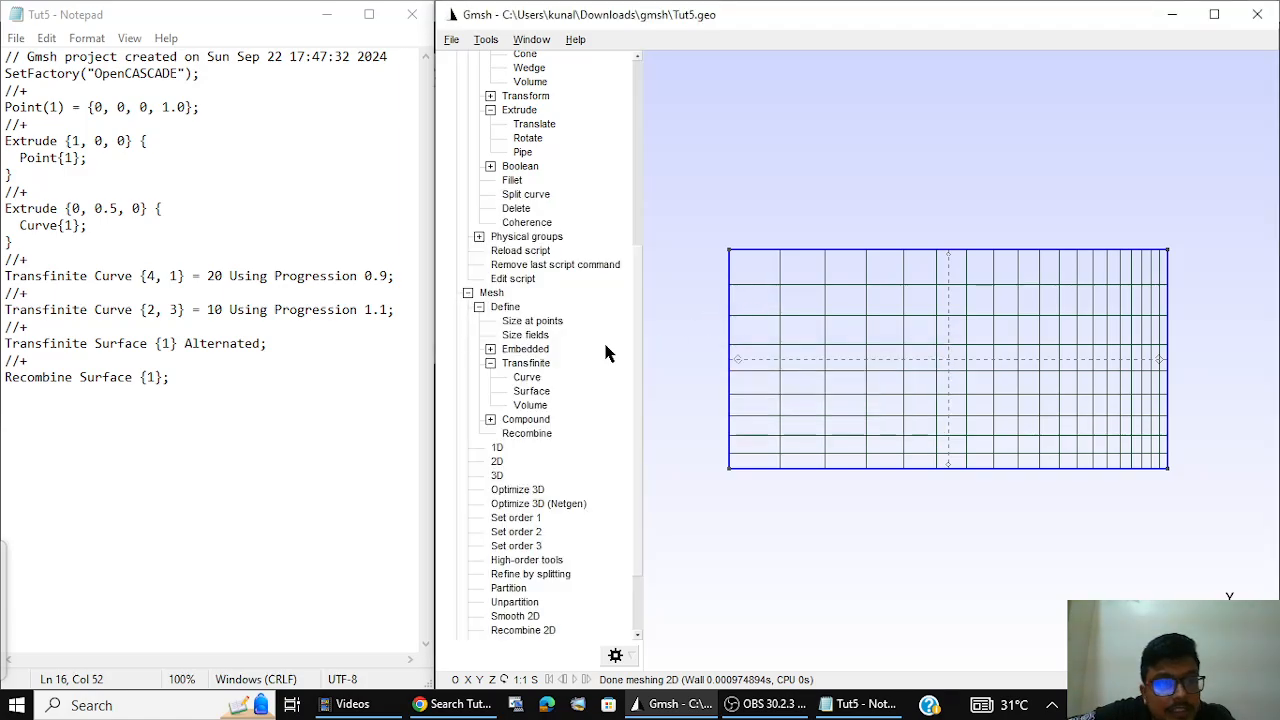
# Step: Set the progression of Transfinite Curve {2, 3} to 1.2 in the saved script, and regenerate the 2D mesh from it
pyautogui.moveTo(731, 368)
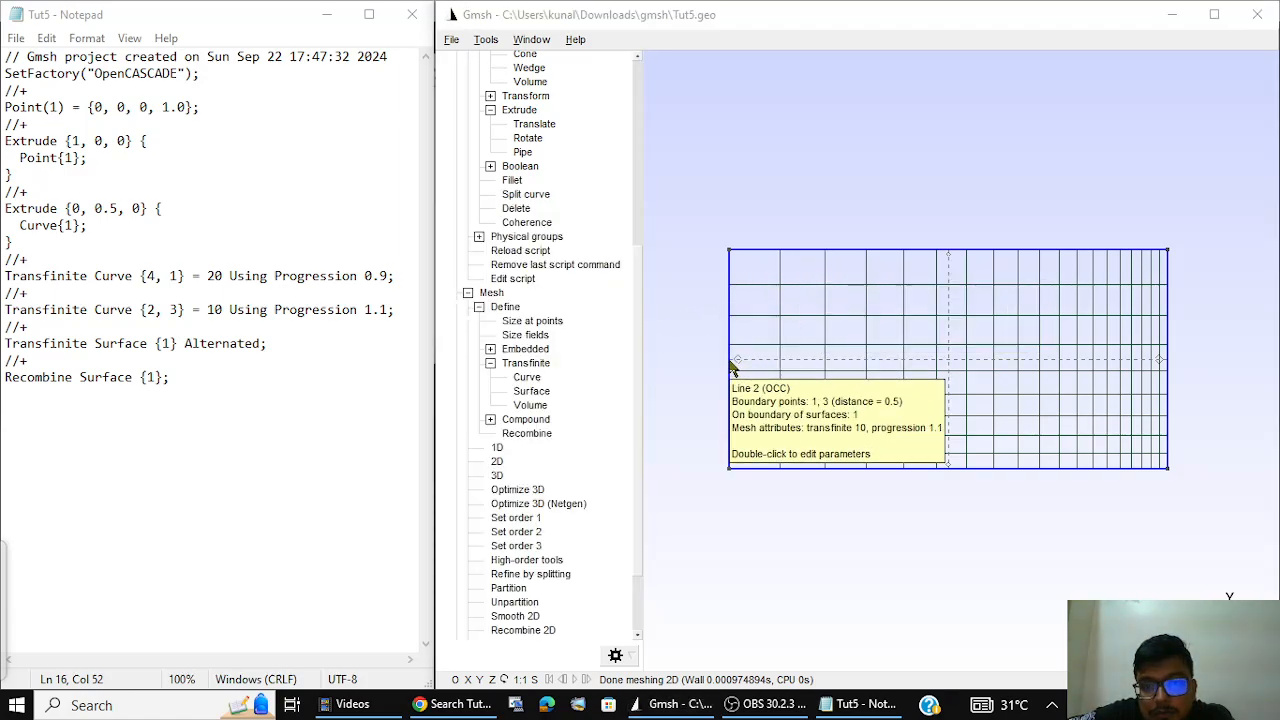
pyautogui.moveTo(1168, 343)
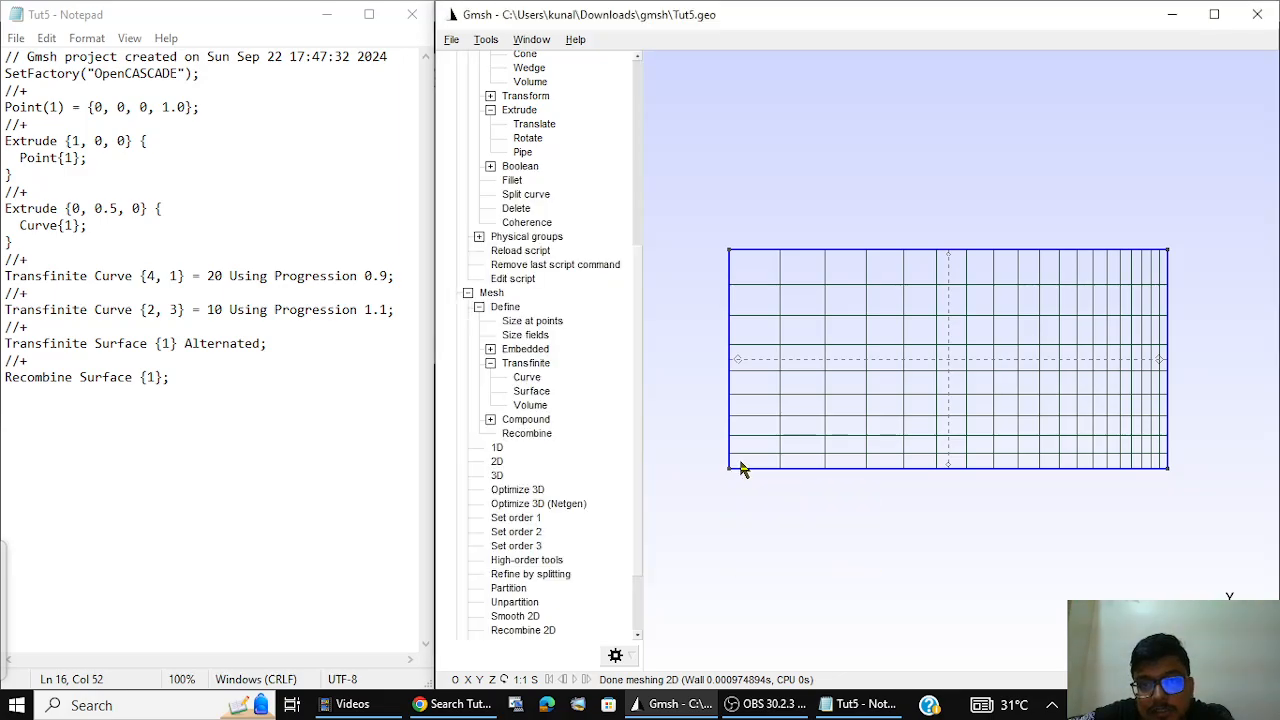
pyautogui.click(386, 308)
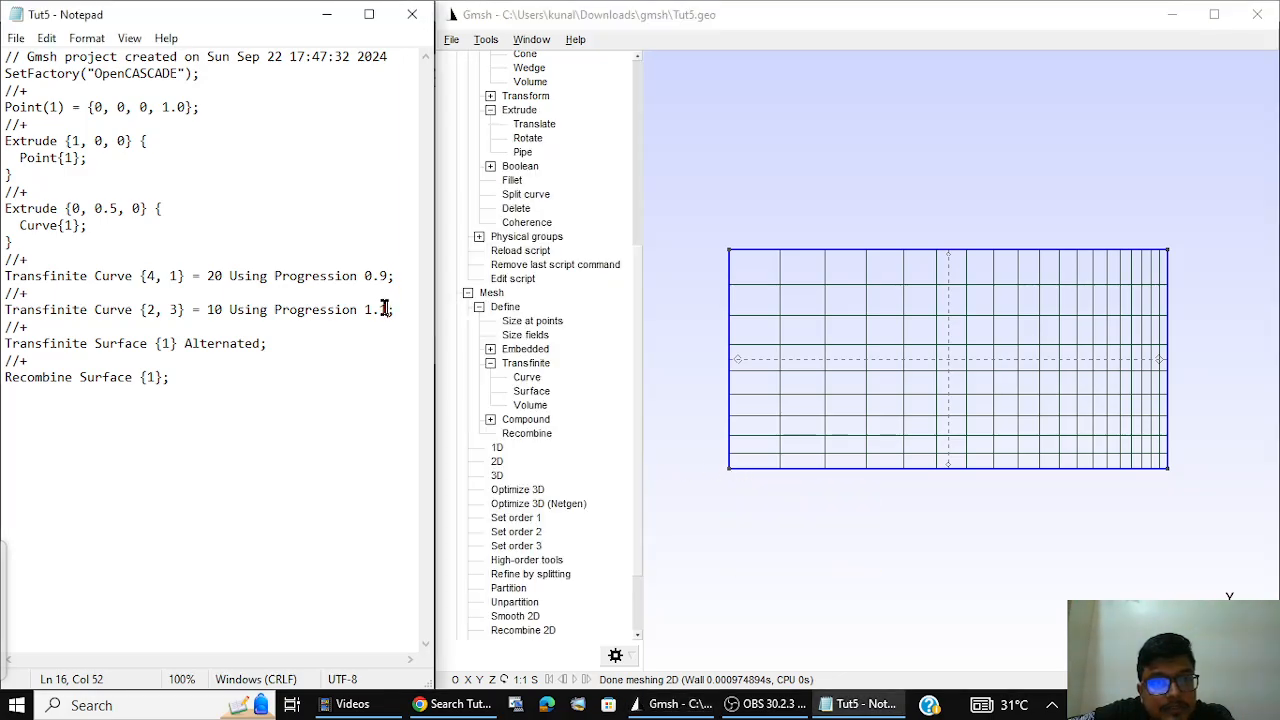
pyautogui.press('BackSpace')
pyautogui.write('2')
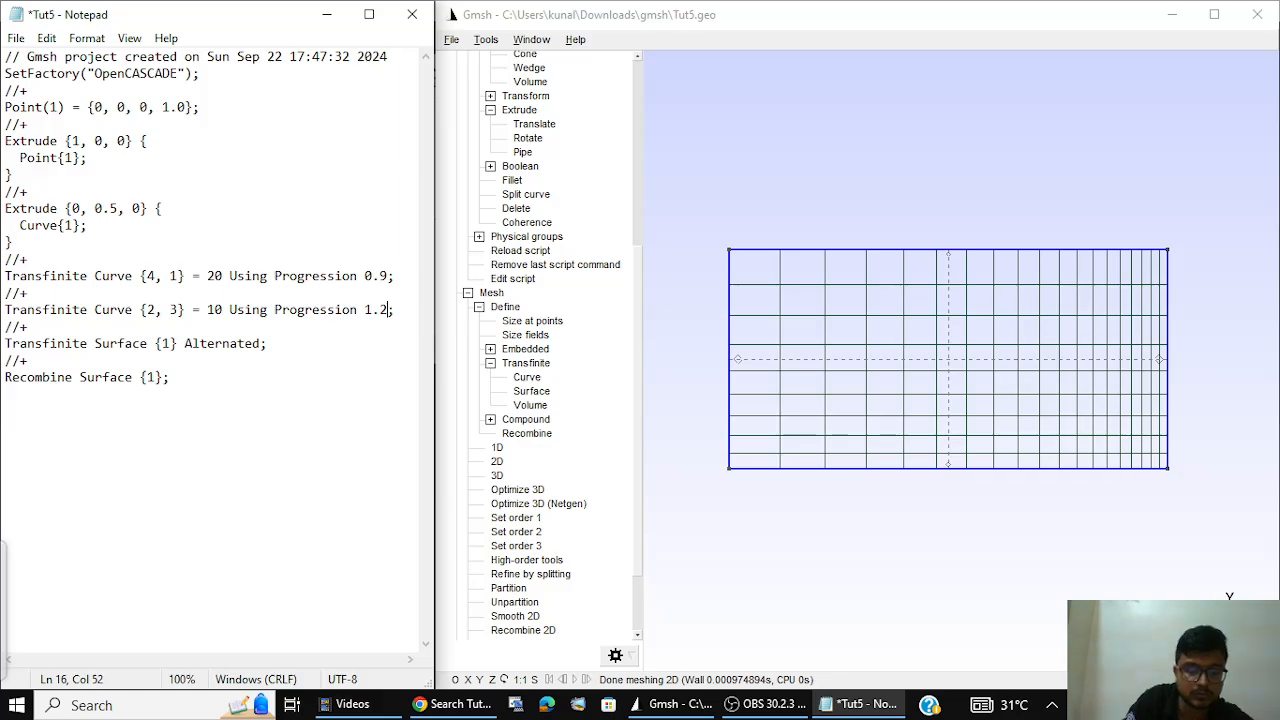
pyautogui.hotkey('ctrl', 's')
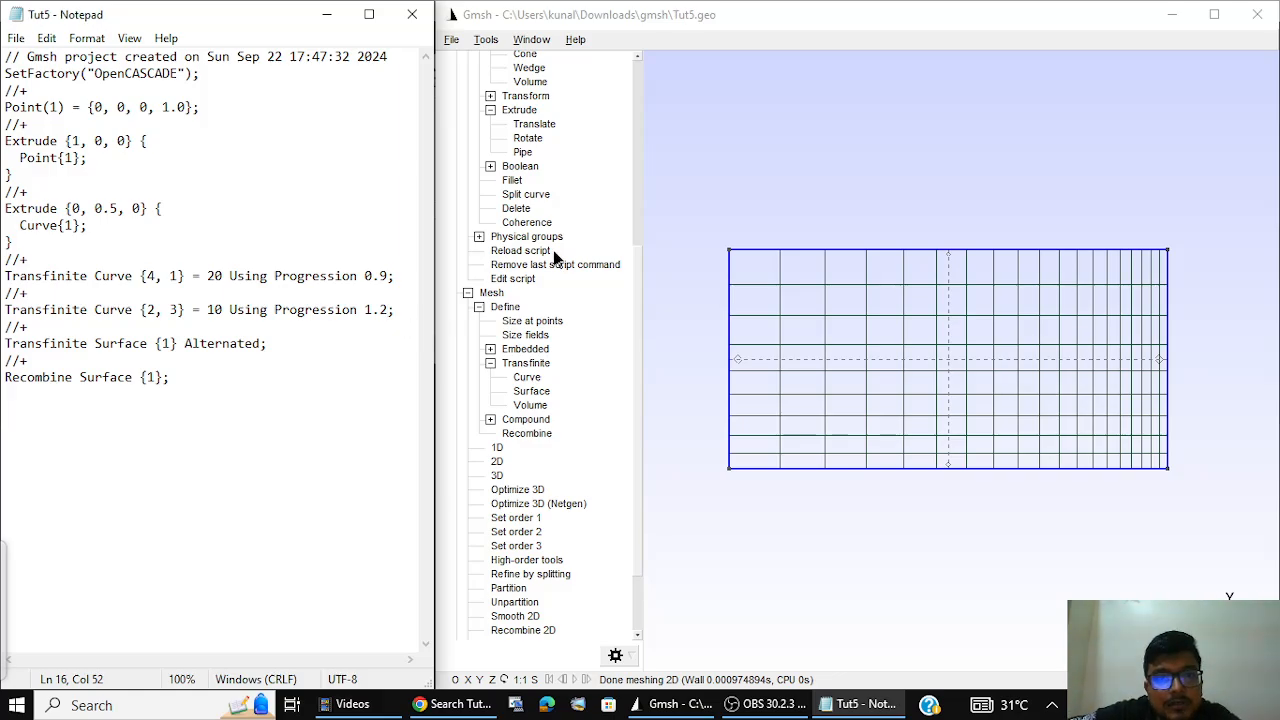
pyautogui.click(520, 251)
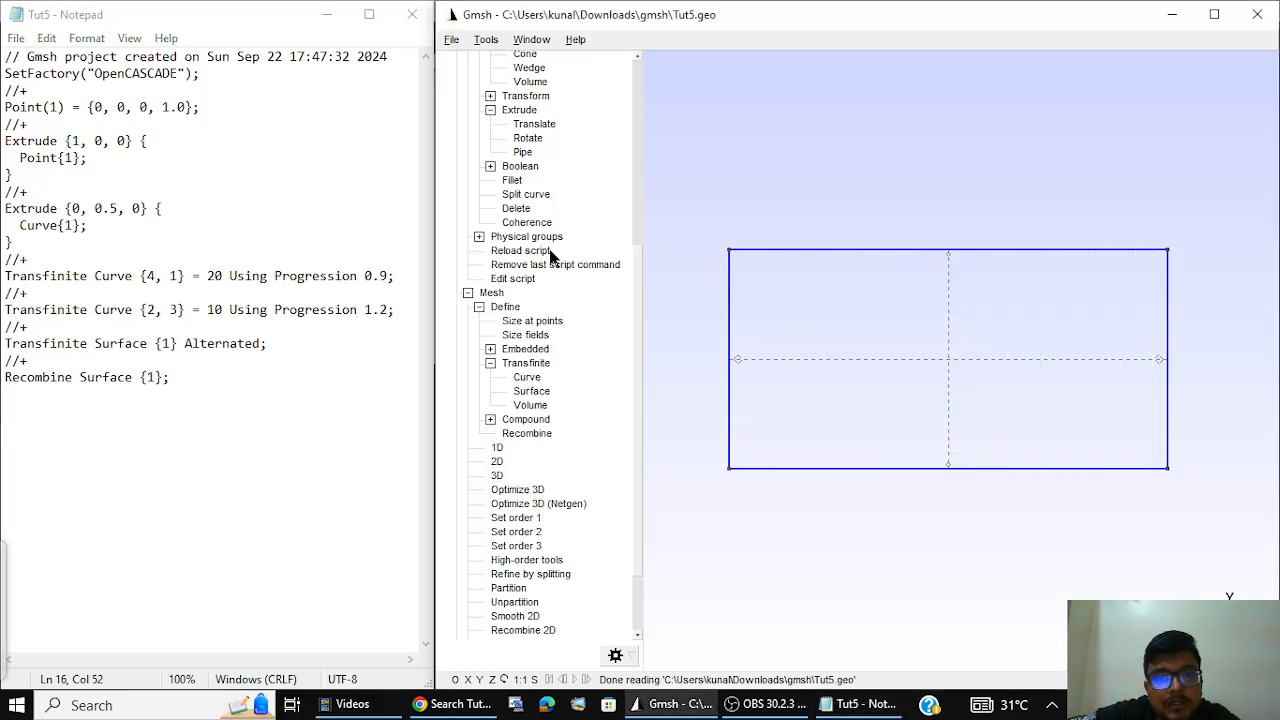
pyautogui.click(517, 465)
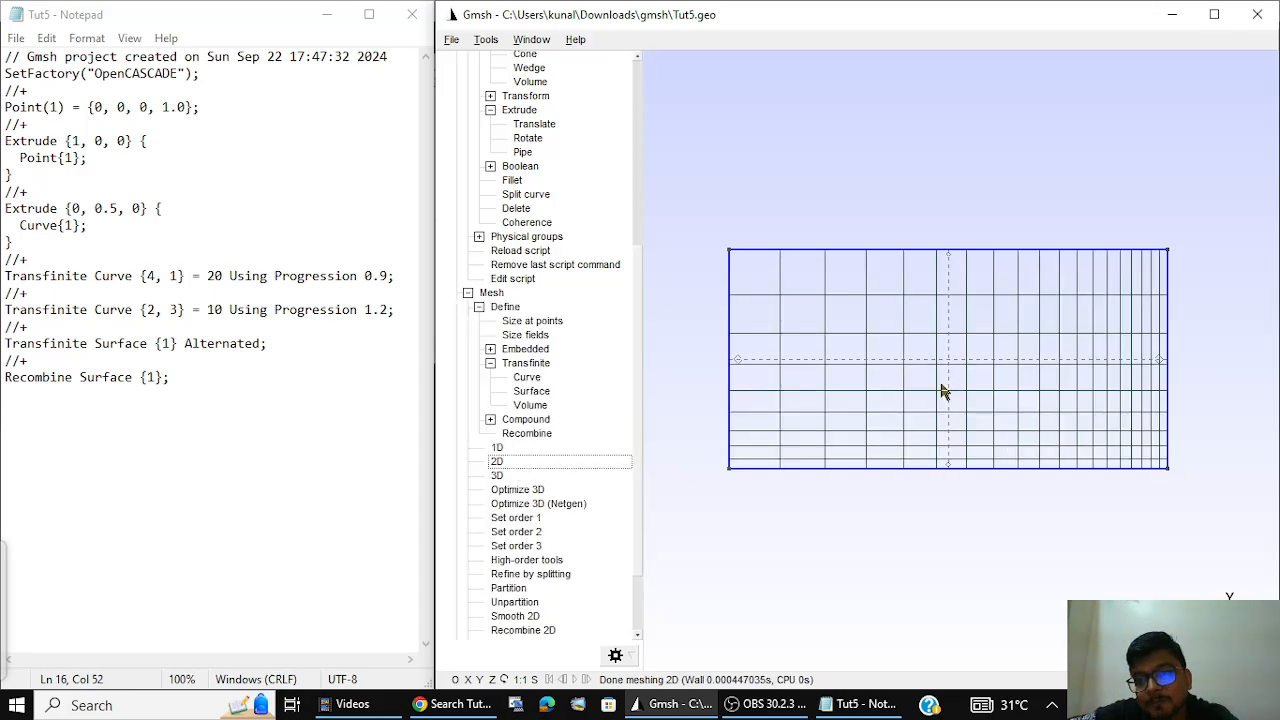
pyautogui.click(1190, 303)
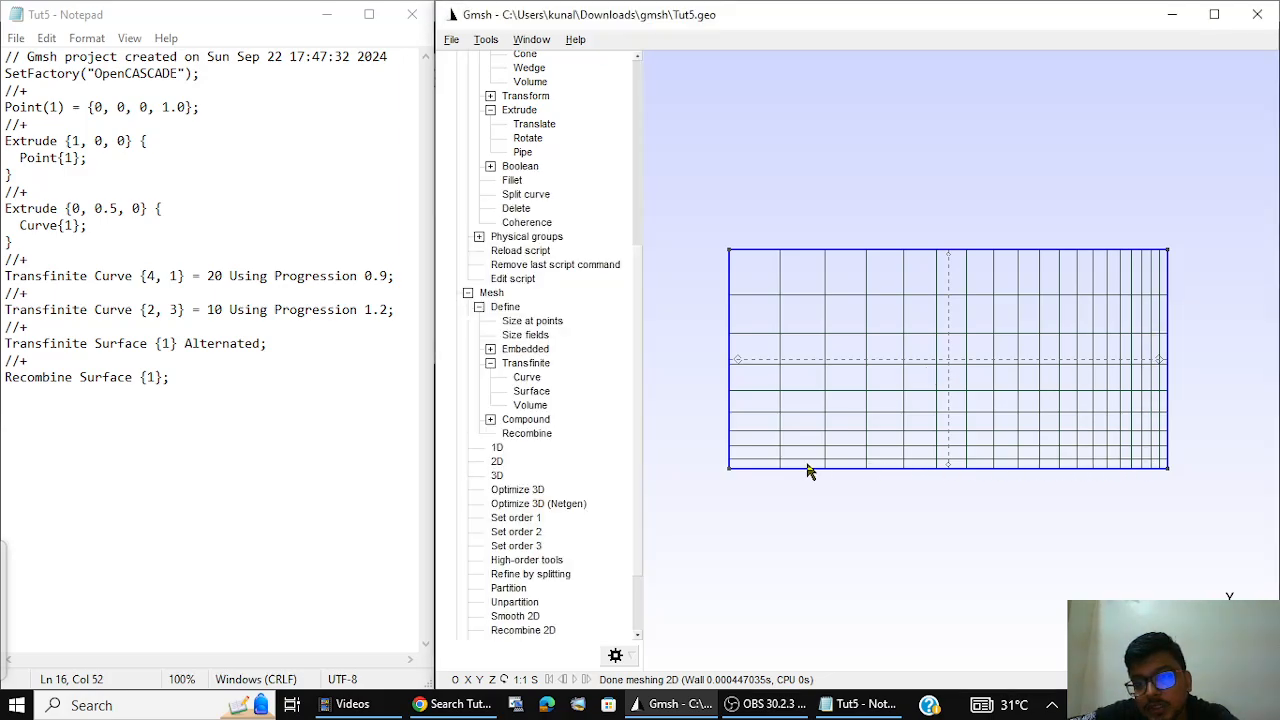
pyautogui.press('0')
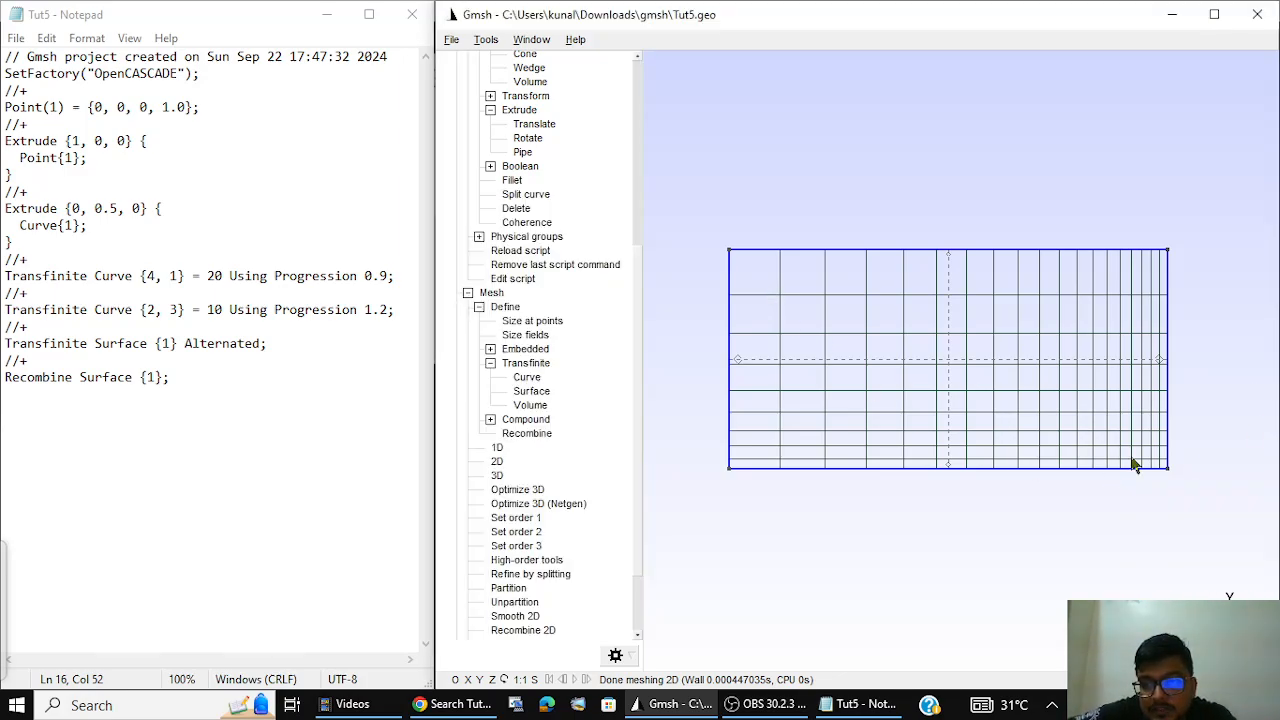
# Step: Set the progression of Transfinite Curve {4, 1} to 1.2 in the script and save it
pyautogui.click(390, 276)
pyautogui.moveTo(390, 276); pyautogui.dragTo(364, 276)
pyautogui.write('1')
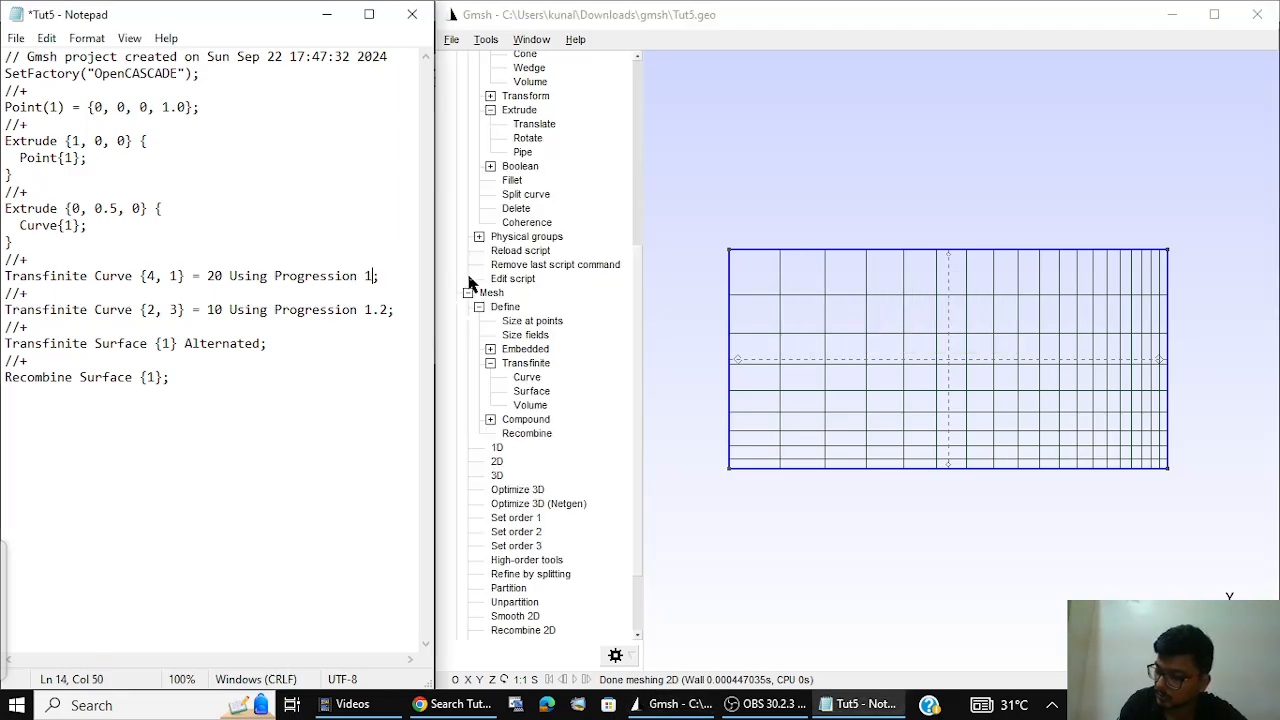
pyautogui.write('.2')
pyautogui.hotkey('ctrl', 's')
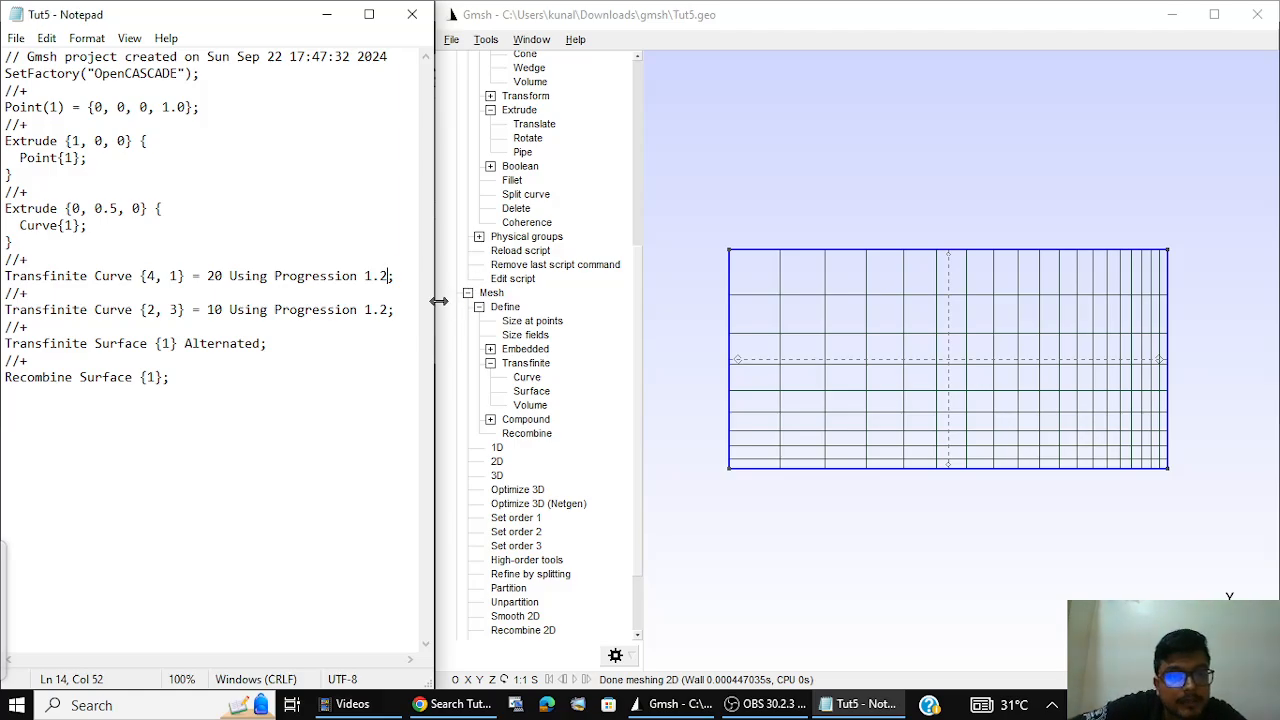
# Step: Set the progression of Transfinite Curve {2, 3} to 0.9 in the saved script, reload it, and generate the 2D and 3D meshes
pyautogui.click(390, 310)
pyautogui.press('BackSpace')
pyautogui.press('BackSpace')
pyautogui.press('BackSpace')
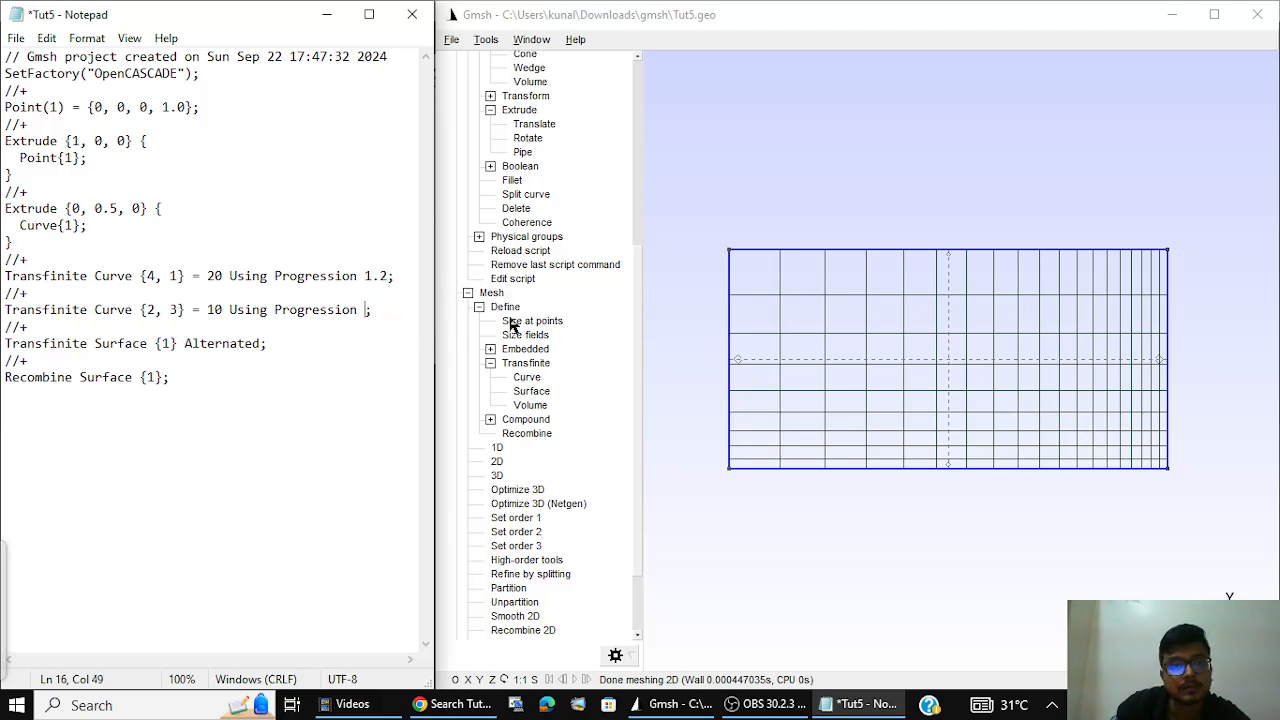
pyautogui.write('0.9')
pyautogui.hotkey('ctrl', 's')
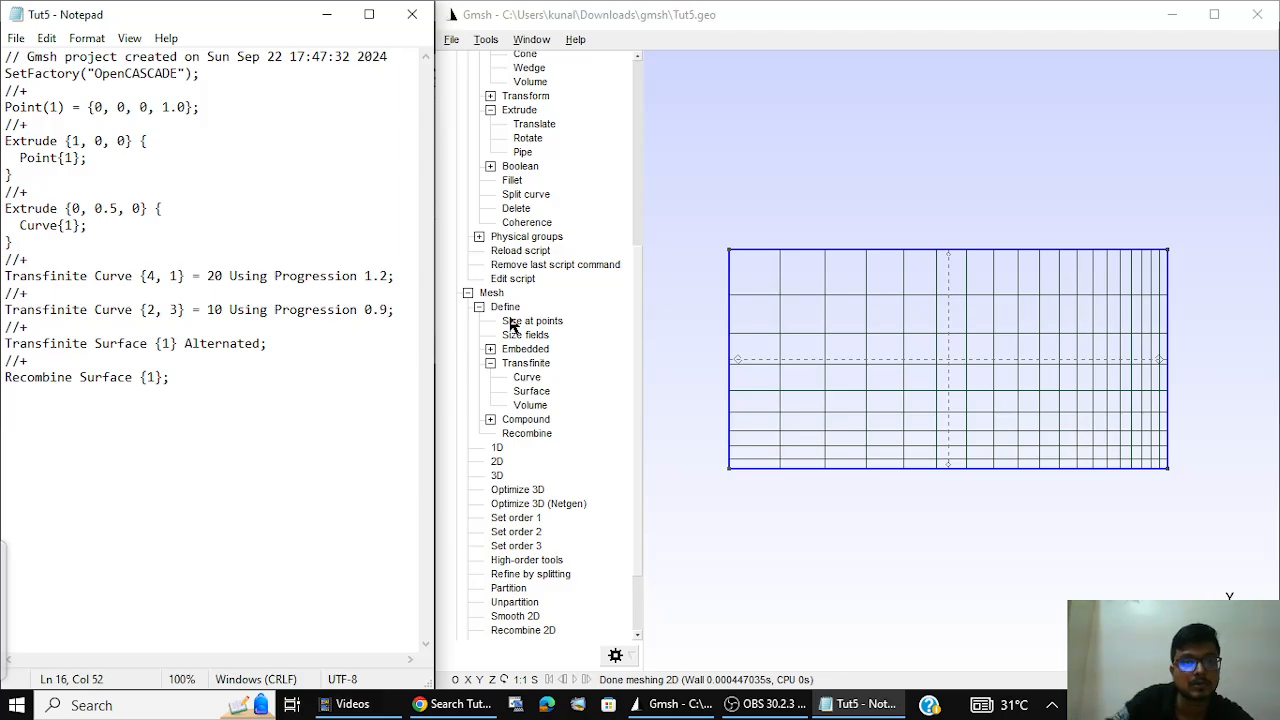
pyautogui.click(518, 252)
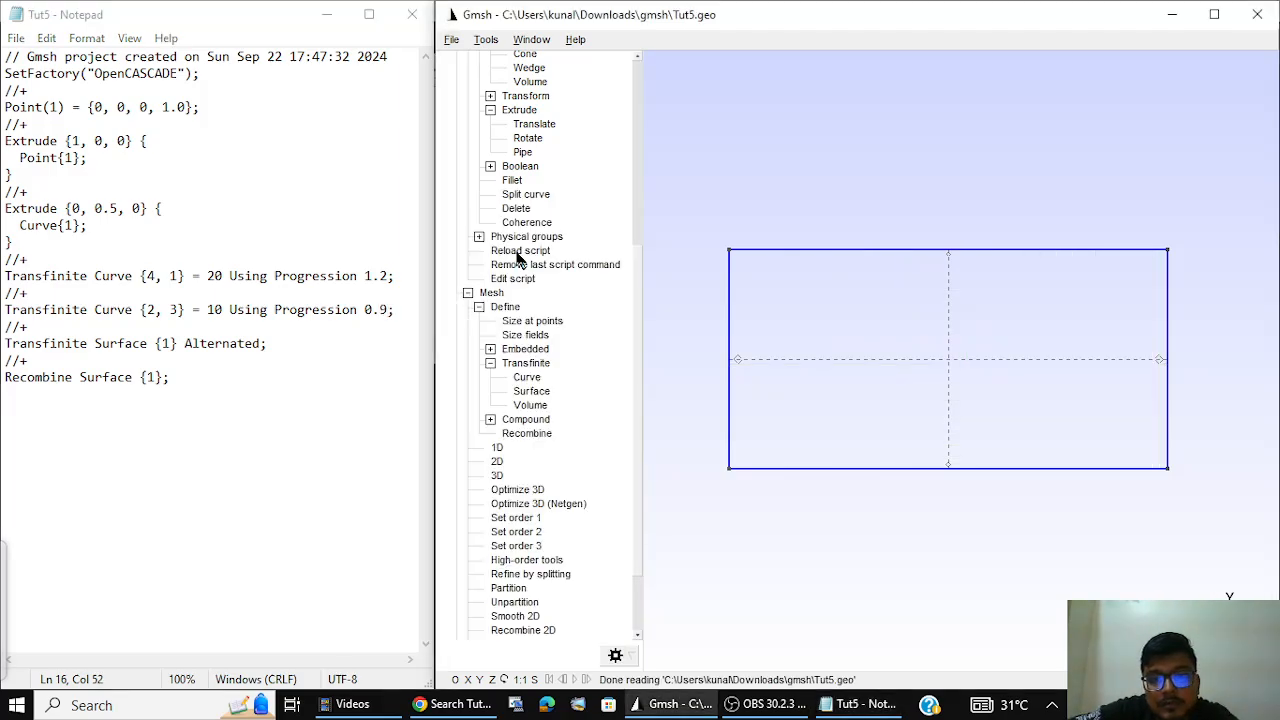
pyautogui.click(499, 462)
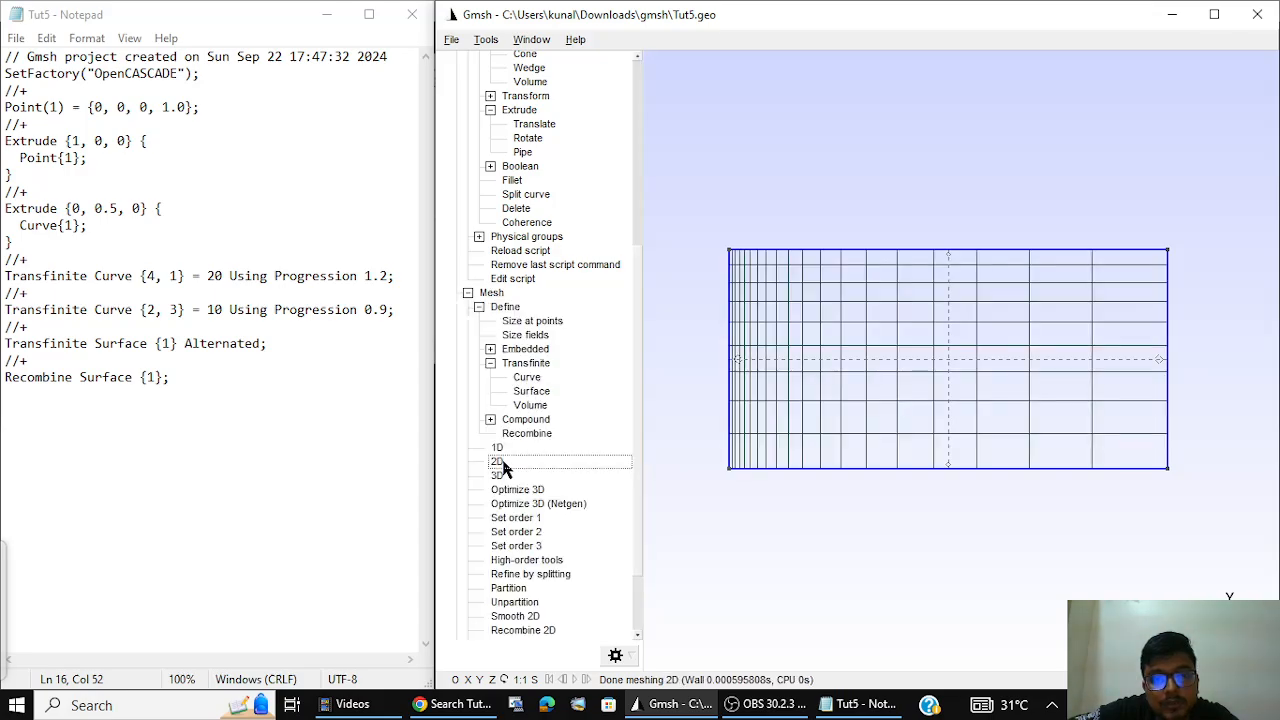
pyautogui.click(499, 476)
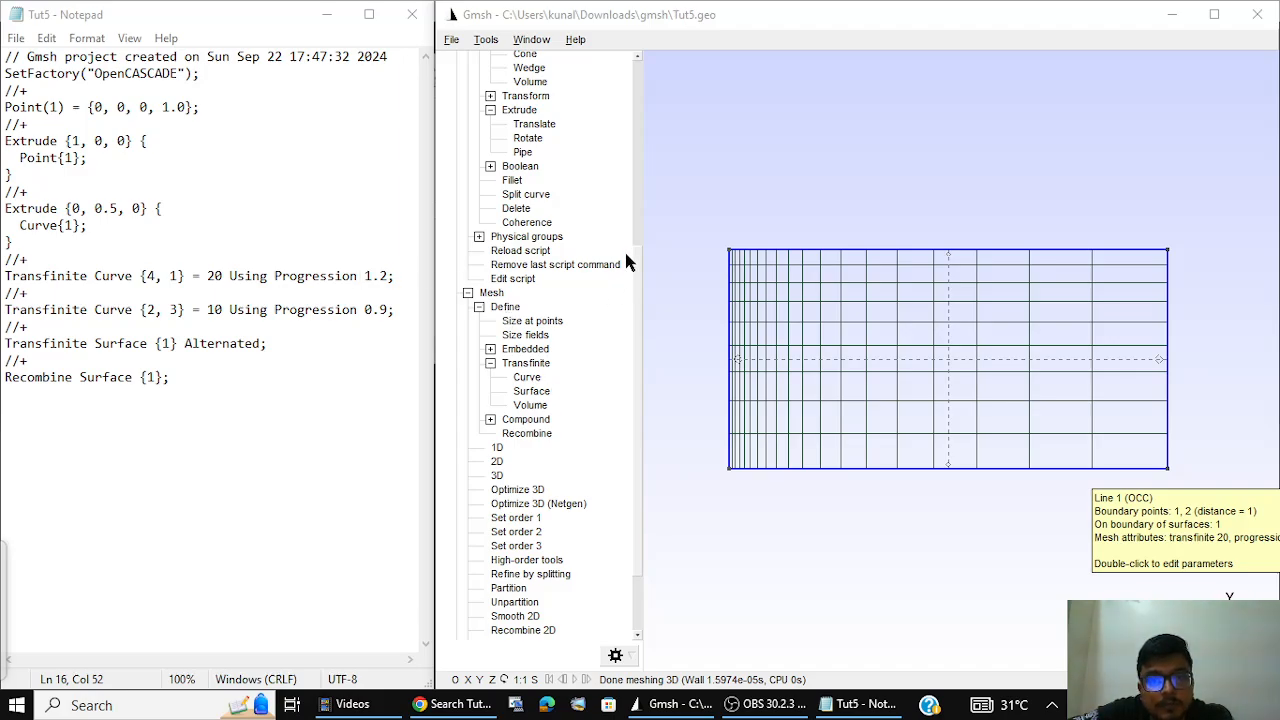
# Step: Check which distribution types are available for transfinite curves, and close the mesh settings without changing them
pyautogui.scroll(-2, 635, 270)
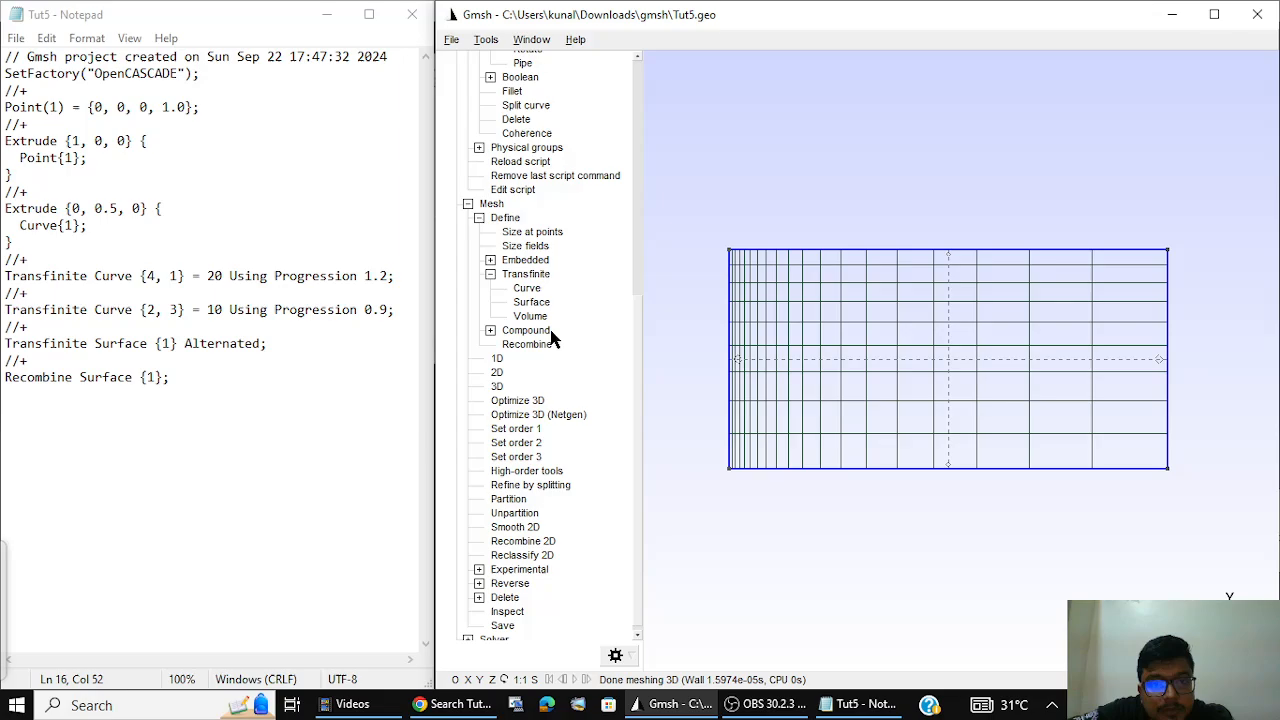
pyautogui.click(527, 289)
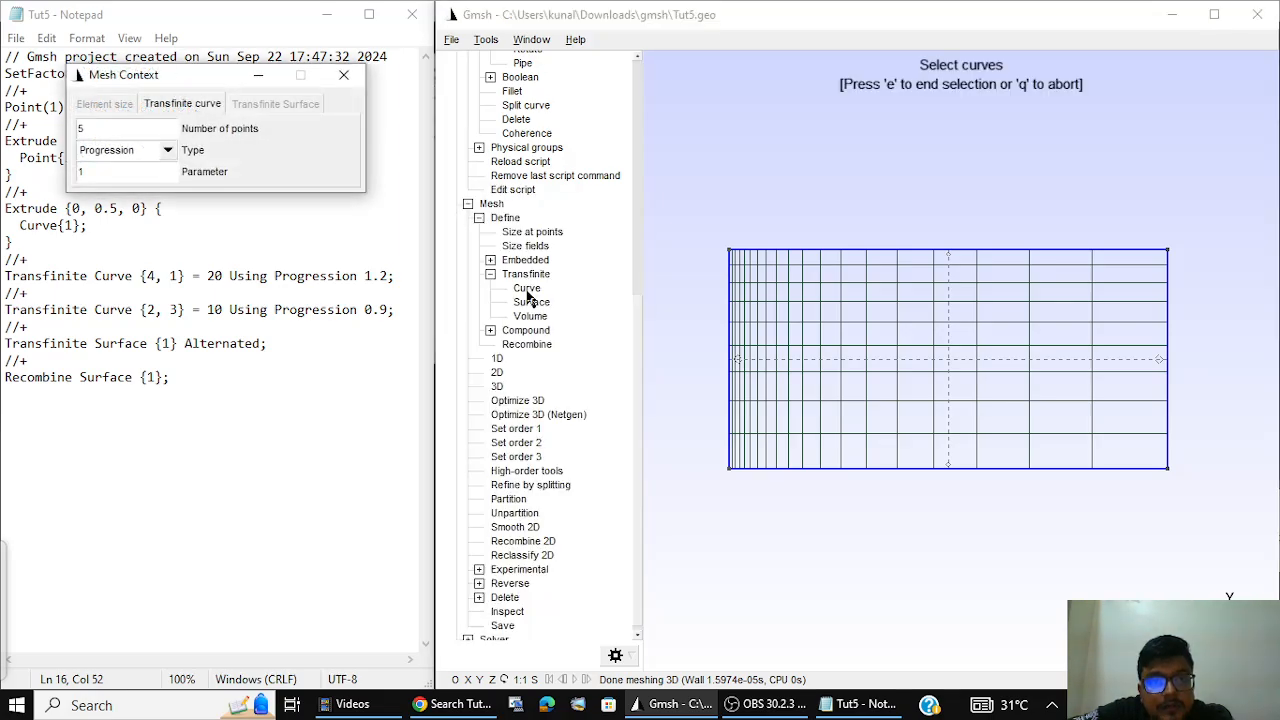
pyautogui.click(167, 150)
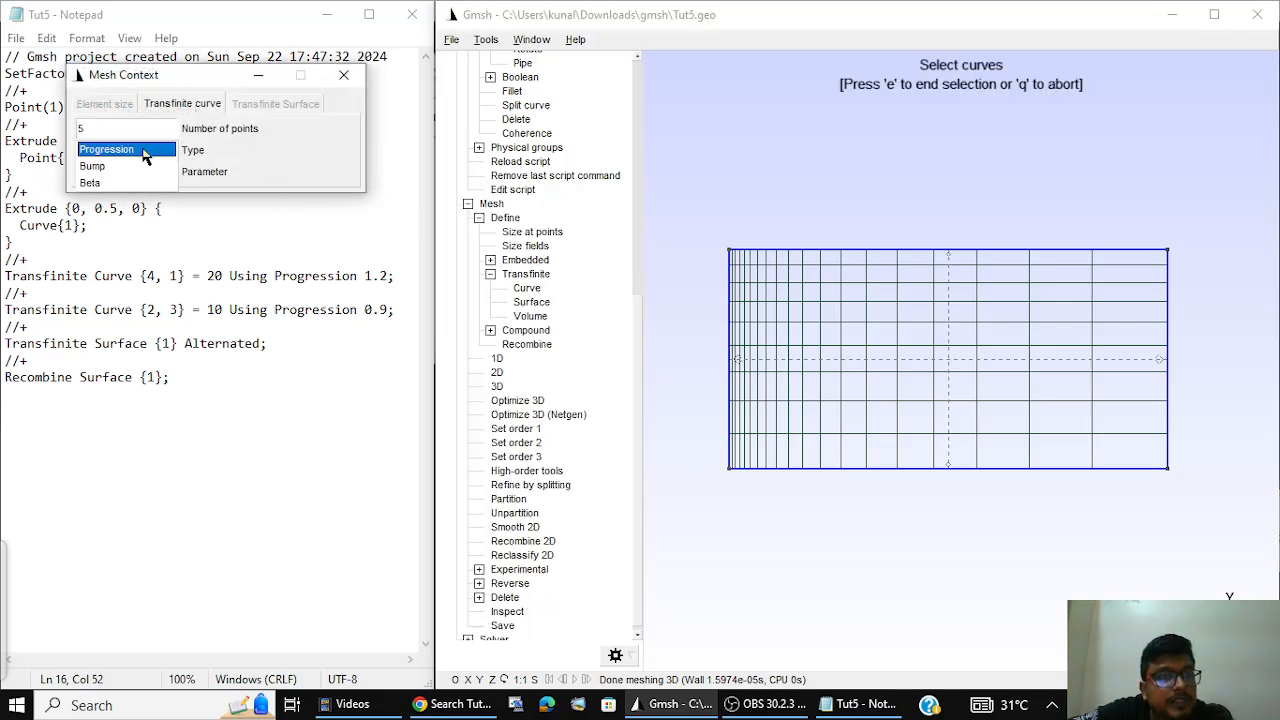
pyautogui.click(345, 77)
pyautogui.click(345, 76)
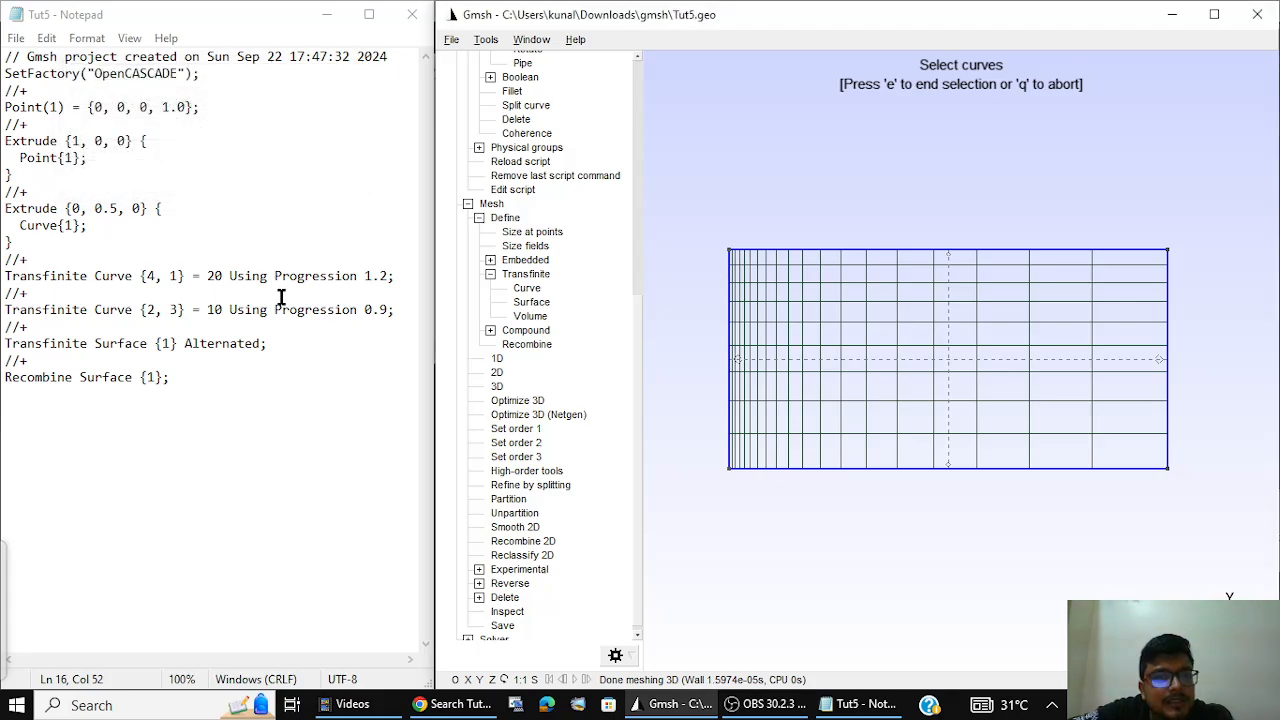
# Step: Replace Progression with Bump for Transfinite Curves {4, 1} and {2, 3} in the script and save it
pyautogui.moveTo(360, 276); pyautogui.dragTo(276, 278)
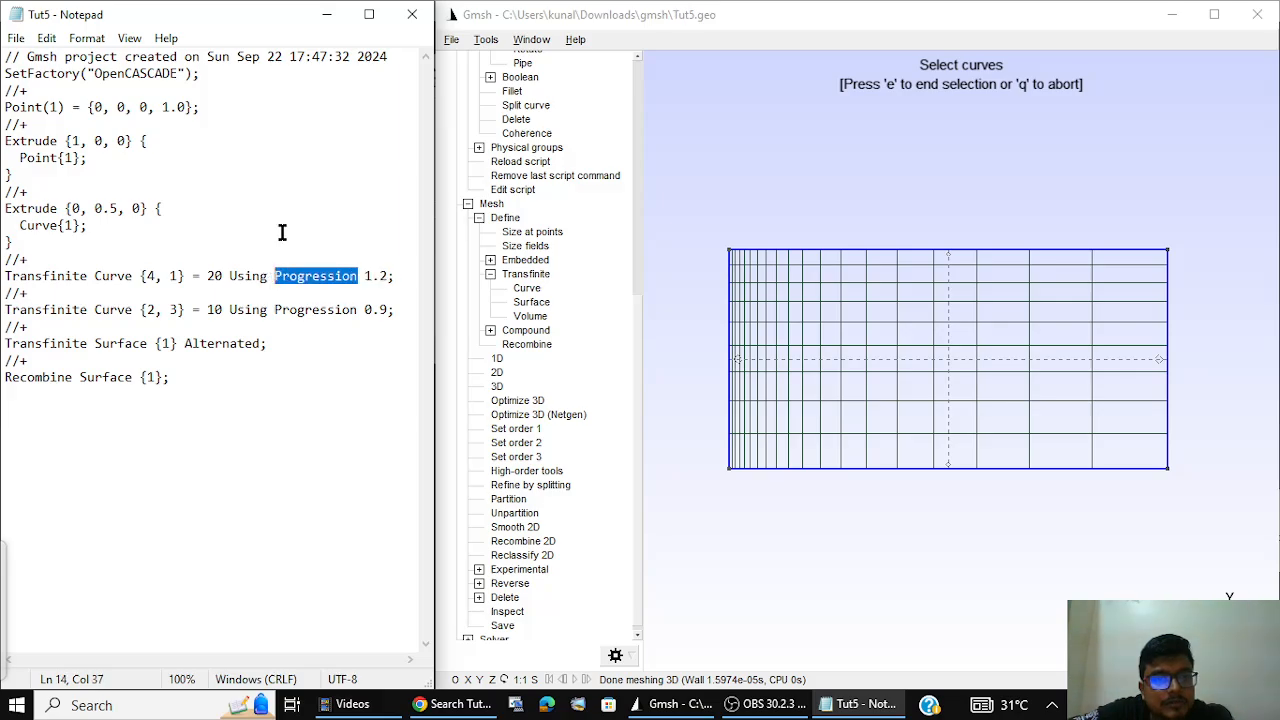
pyautogui.write('Bump')
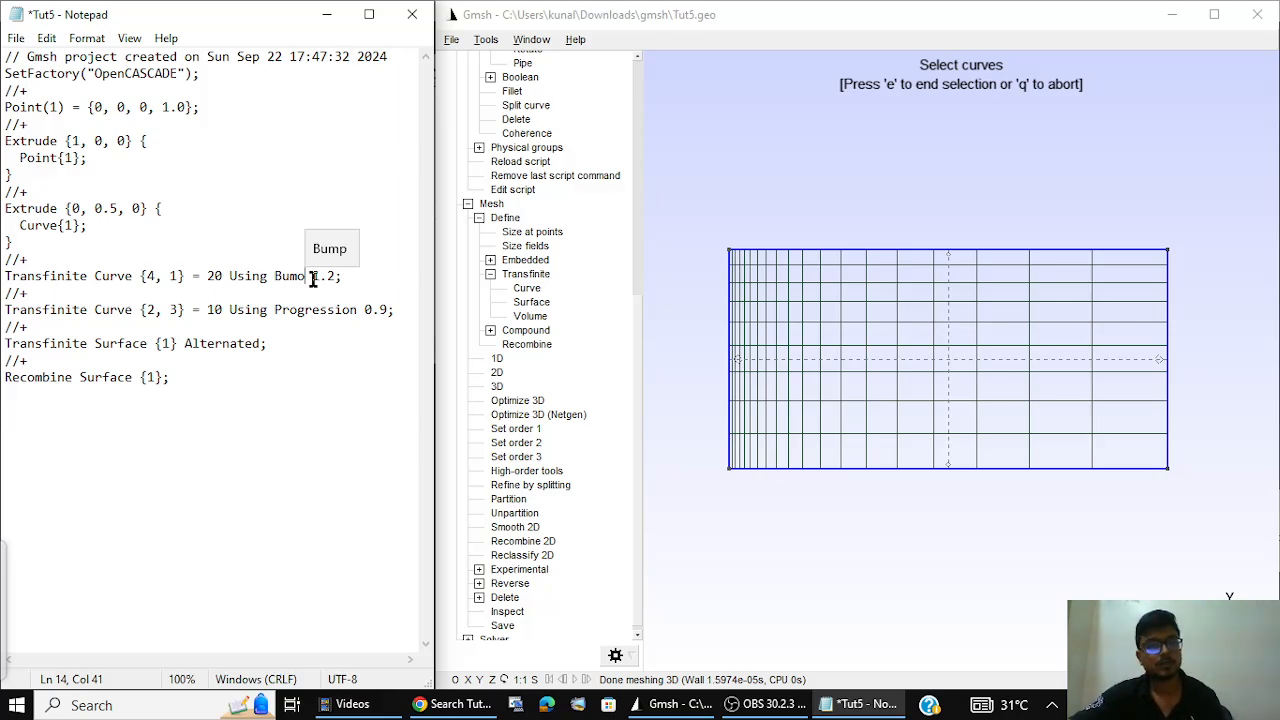
pyautogui.click(318, 249)
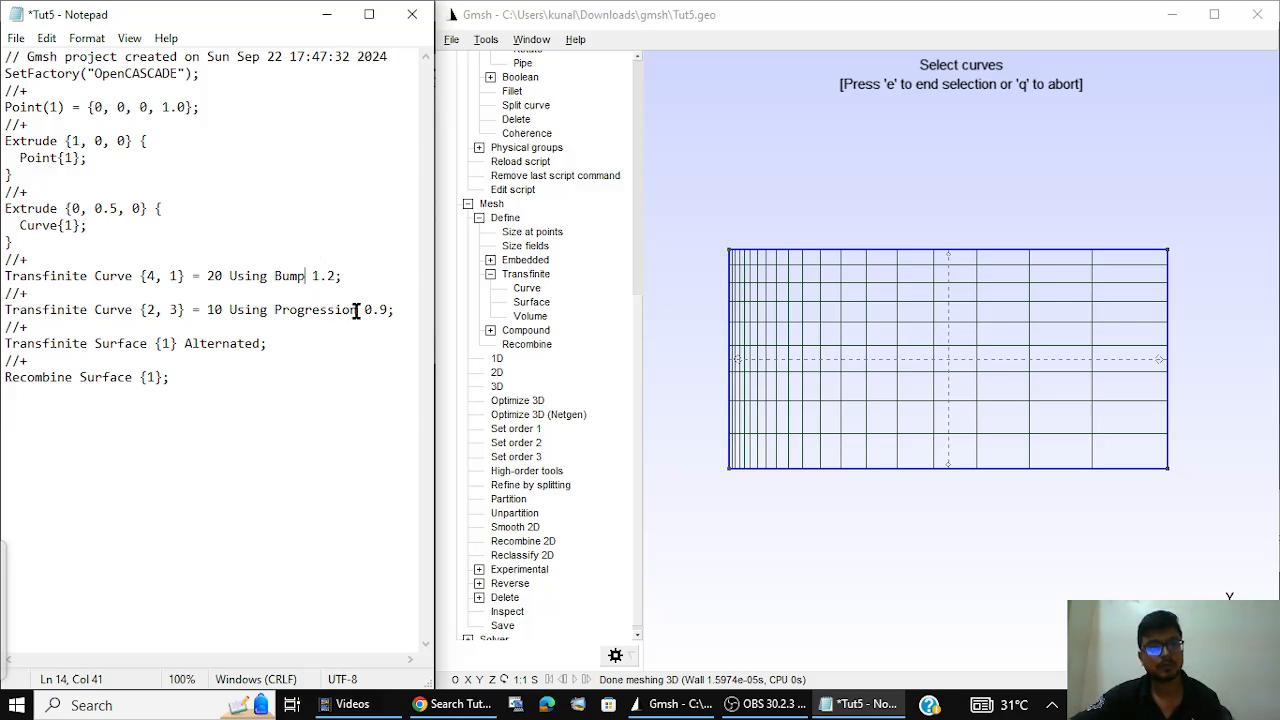
pyautogui.moveTo(357, 309); pyautogui.dragTo(274, 310)
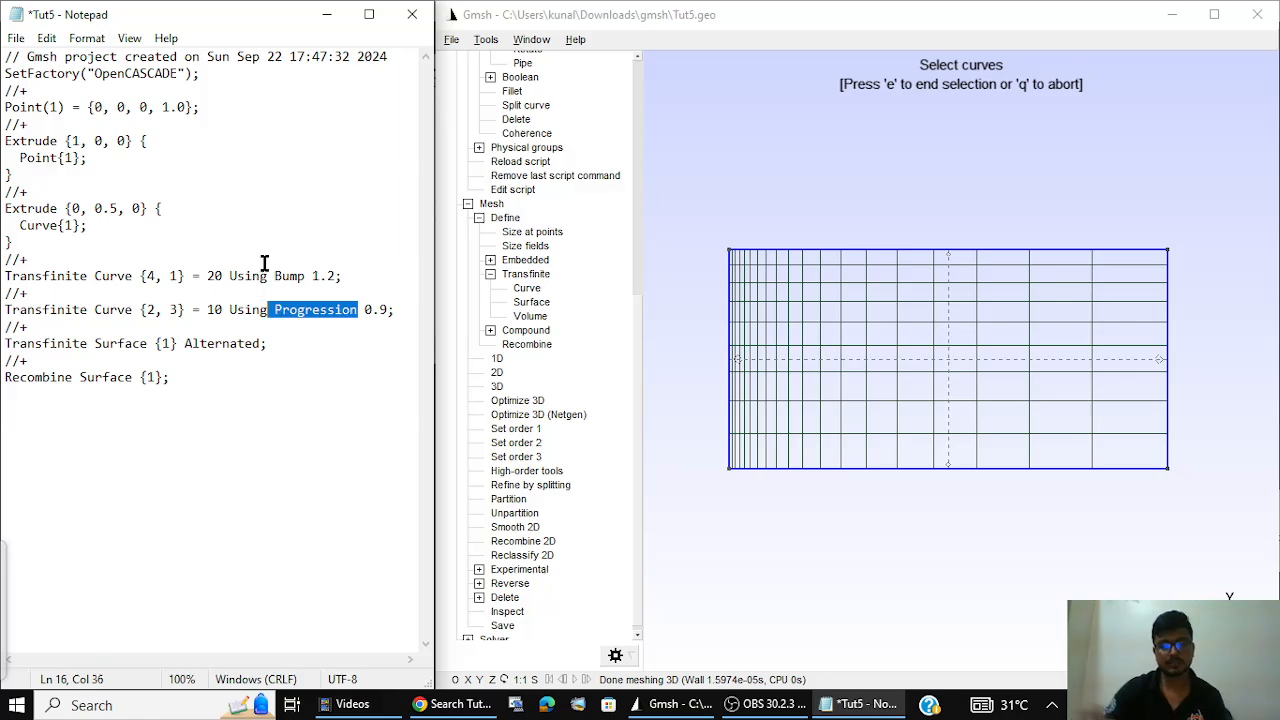
pyautogui.press('BackSpace')
pyautogui.press('Right')
pyautogui.write('Bump')
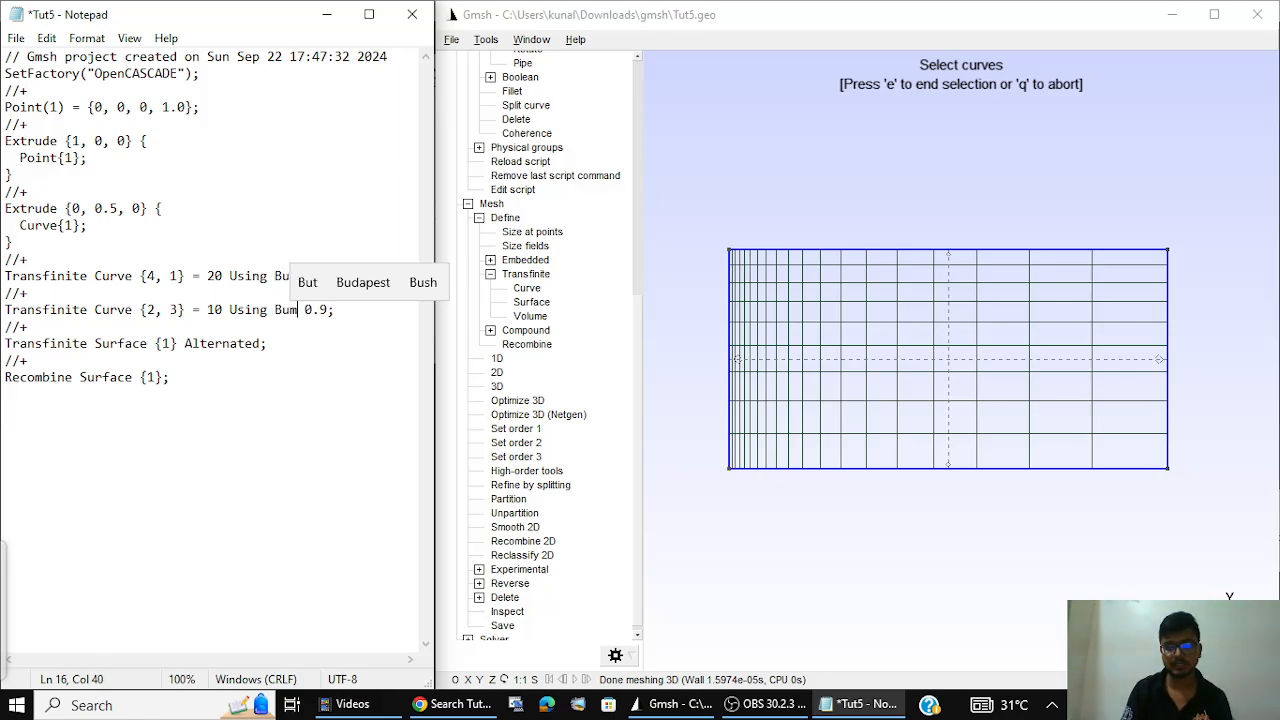
pyautogui.hotkey('ctrl', 's')
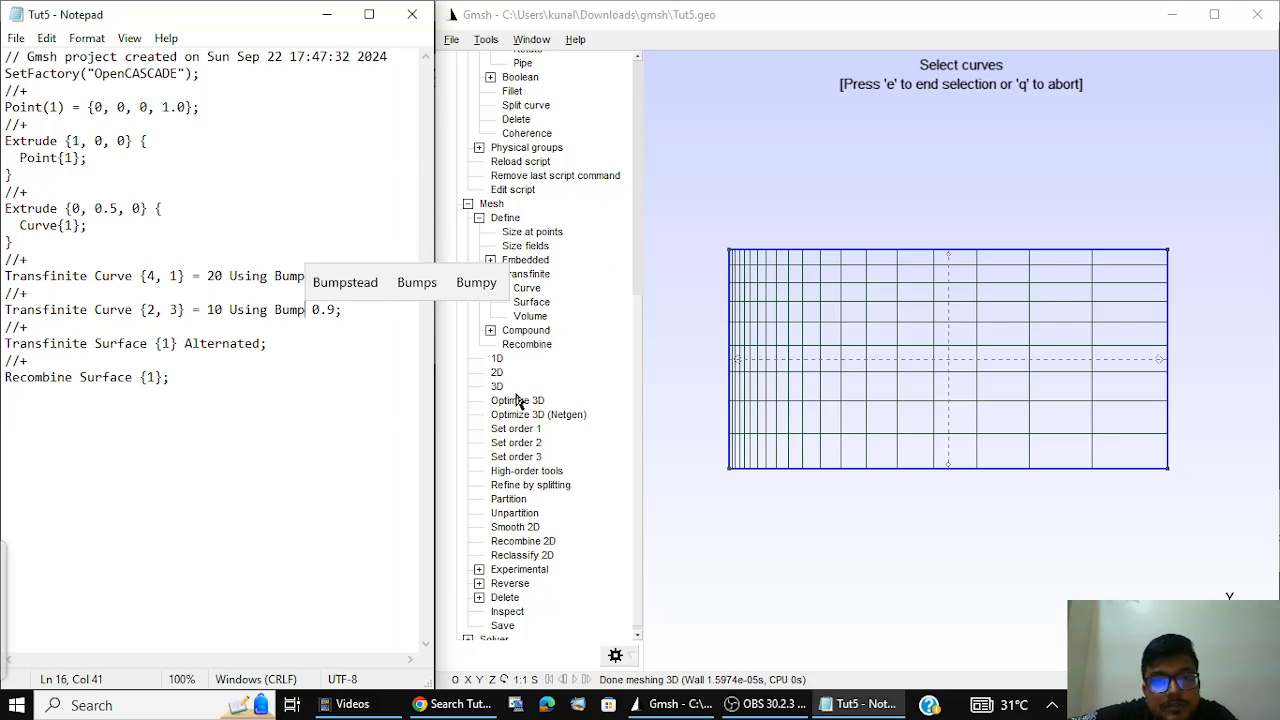
# Step: Reload the Bump script, generate its 2D mesh, and abort the pending curve selection
pyautogui.click(528, 162)
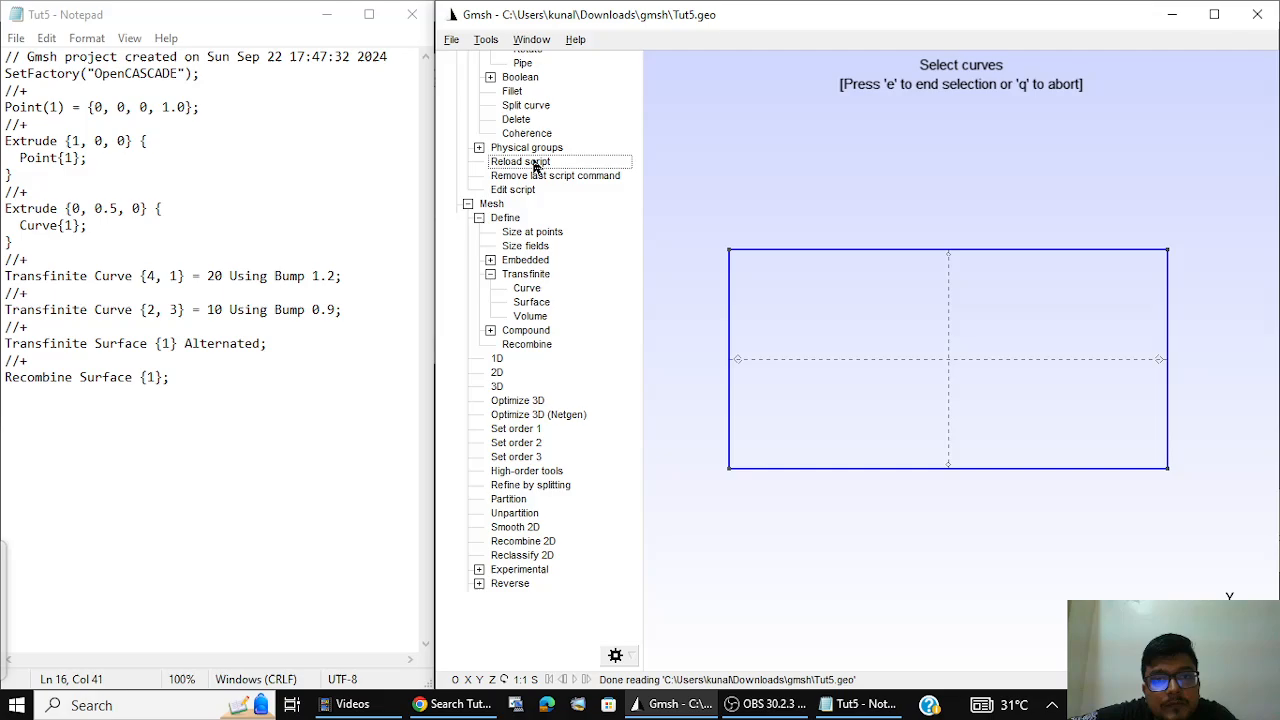
pyautogui.click(514, 369)
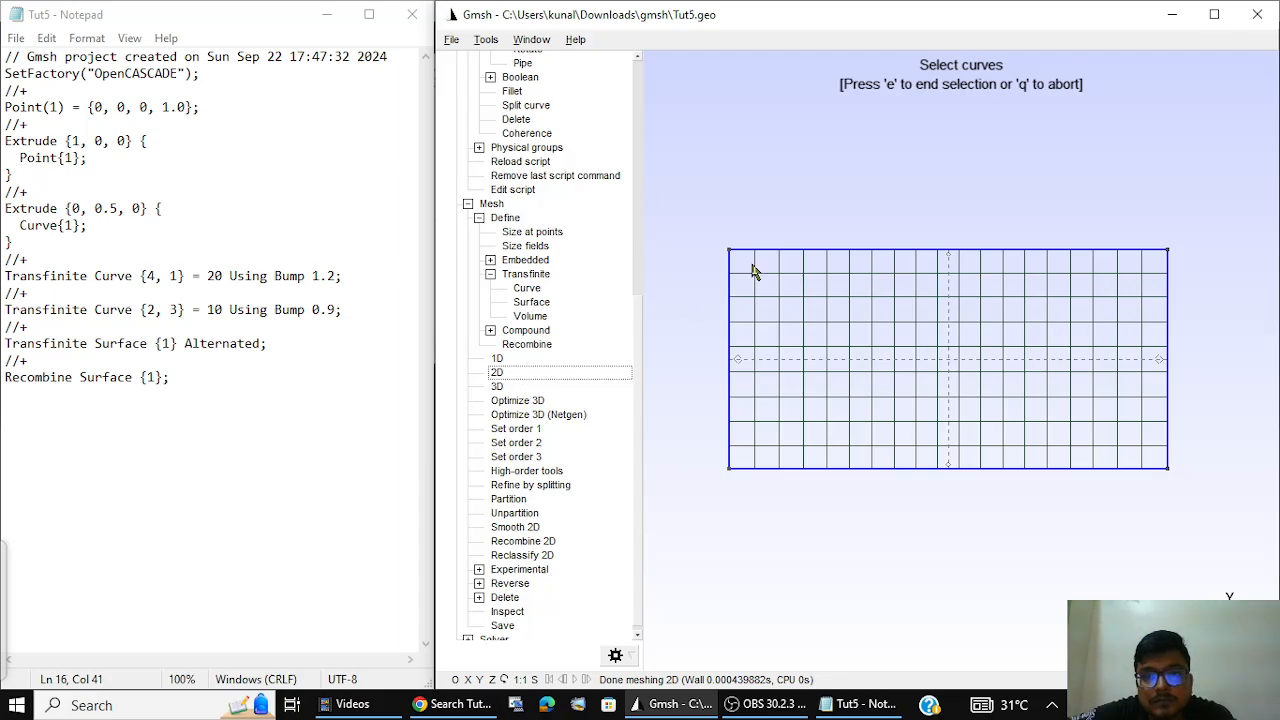
pyautogui.click(859, 110)
pyautogui.press('q')
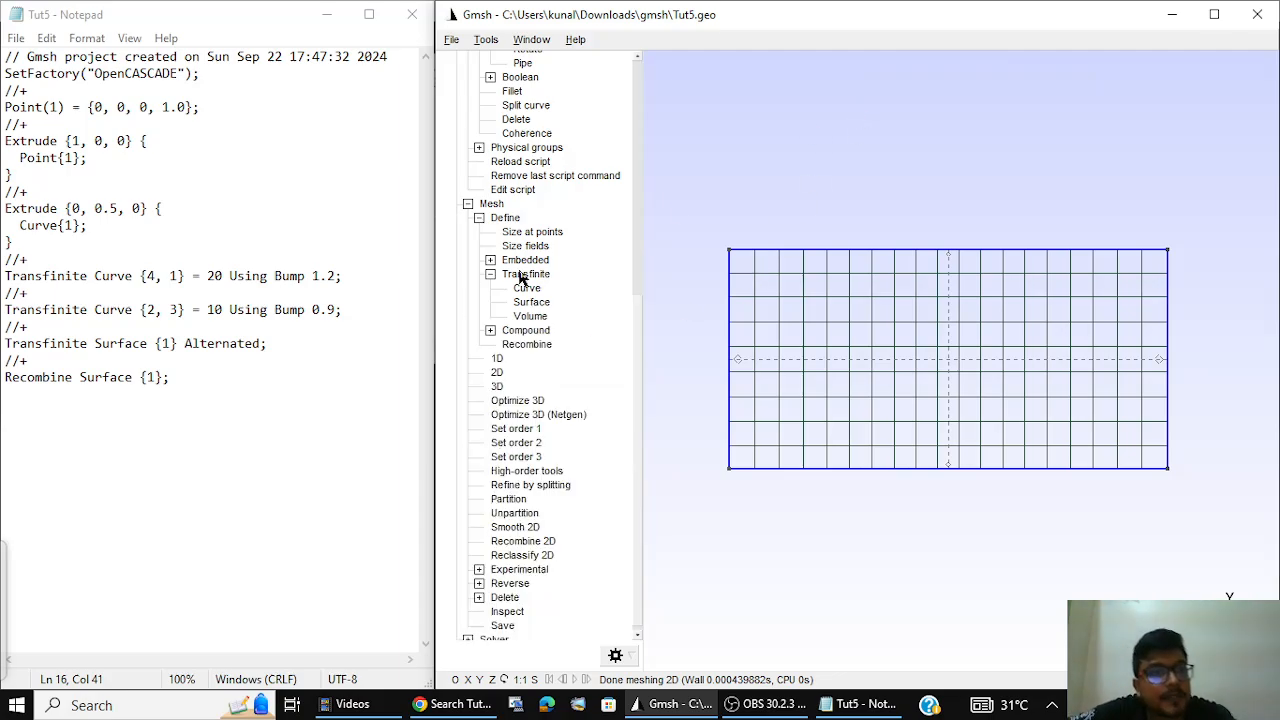
# Step: Reload the script once more and regenerate both the 1D and 2D meshes
pyautogui.scroll(2, 471, 400)
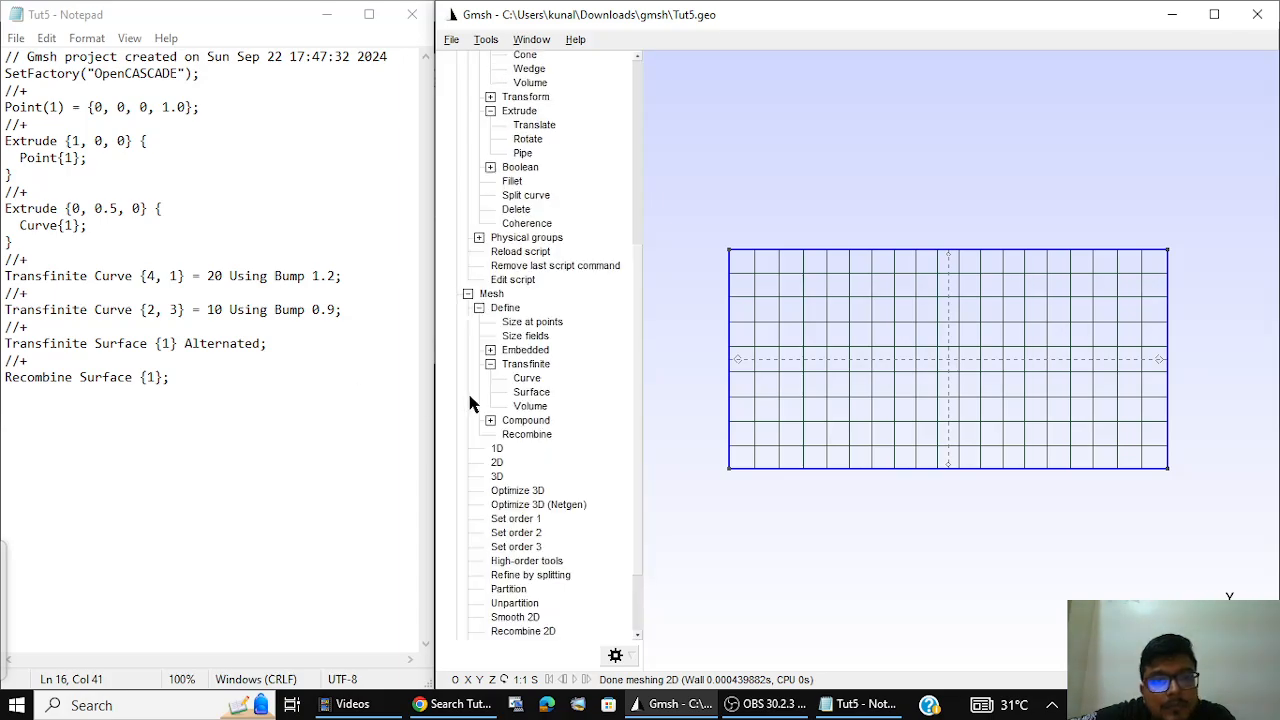
pyautogui.scroll(-1, 526, 477)
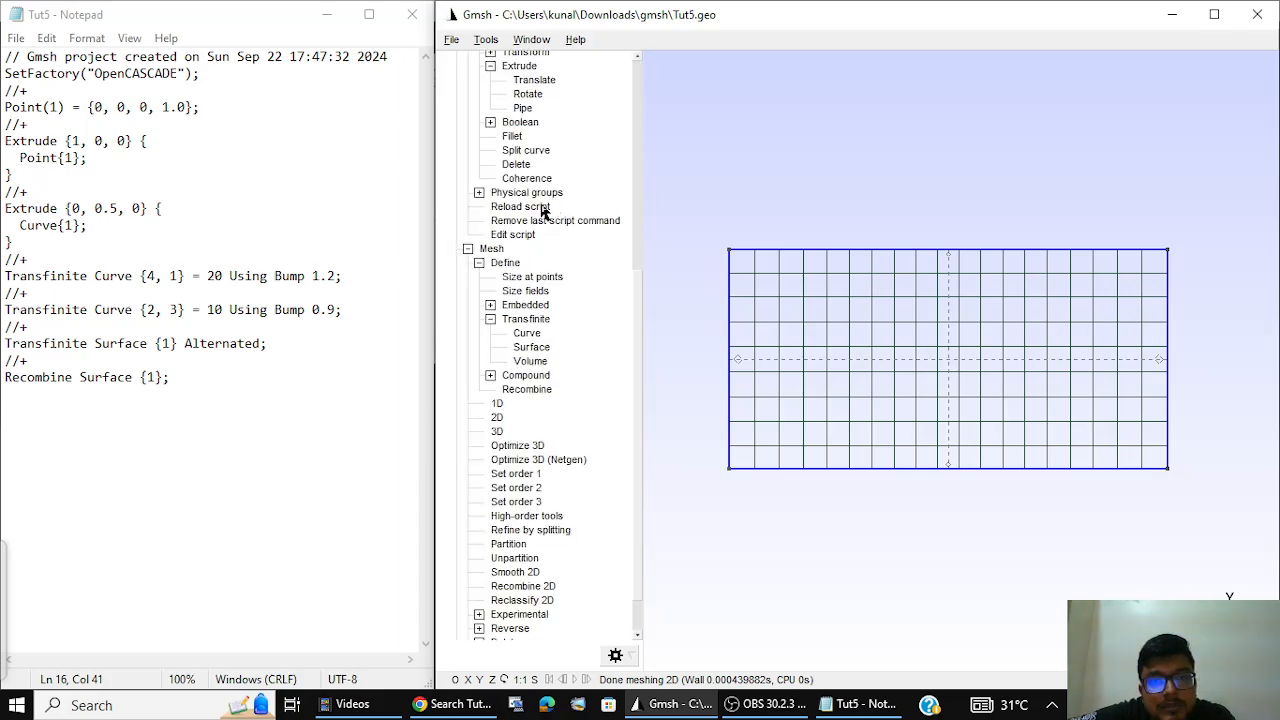
pyautogui.click(544, 207)
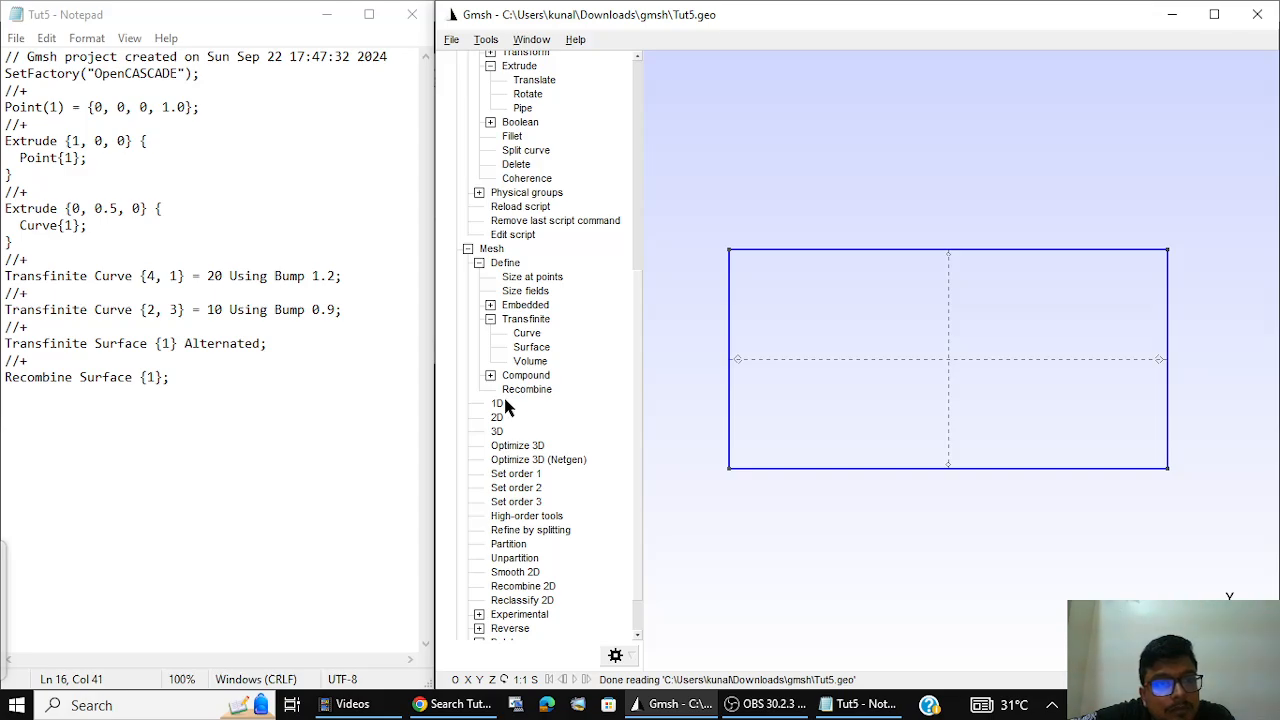
pyautogui.click(503, 403)
pyautogui.click(509, 420)
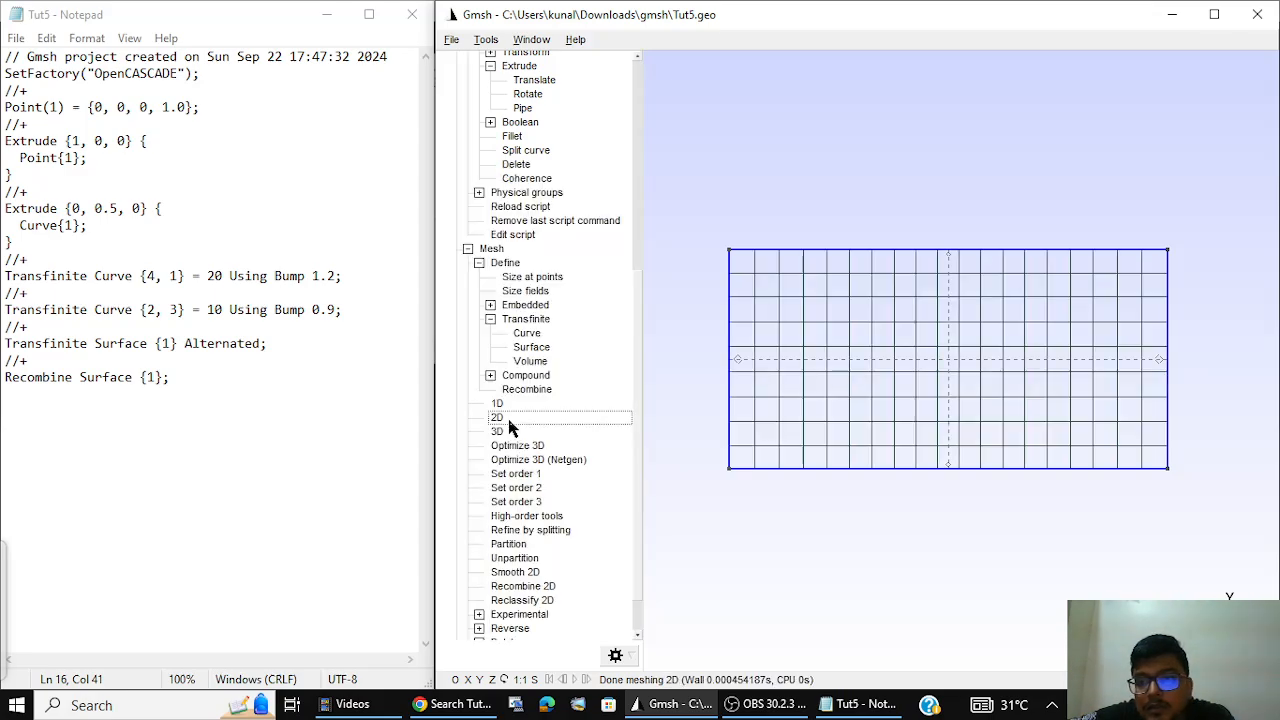
# Step: Set Bump to 0.2 for Transfinite Curves {4, 1} and {2, 3} in the saved script, and regenerate the 2D mesh from the reloaded script
pyautogui.click(338, 276)
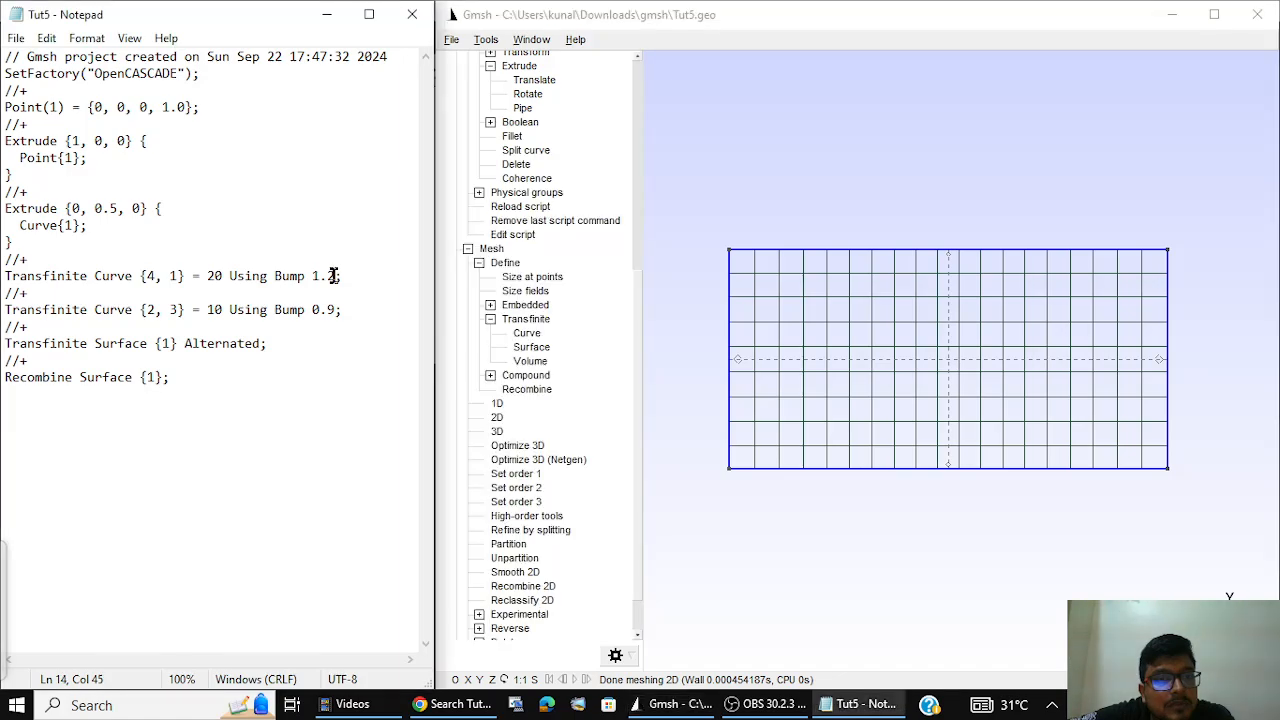
pyautogui.moveTo(337, 276); pyautogui.dragTo(310, 280)
pyautogui.write('0.2')
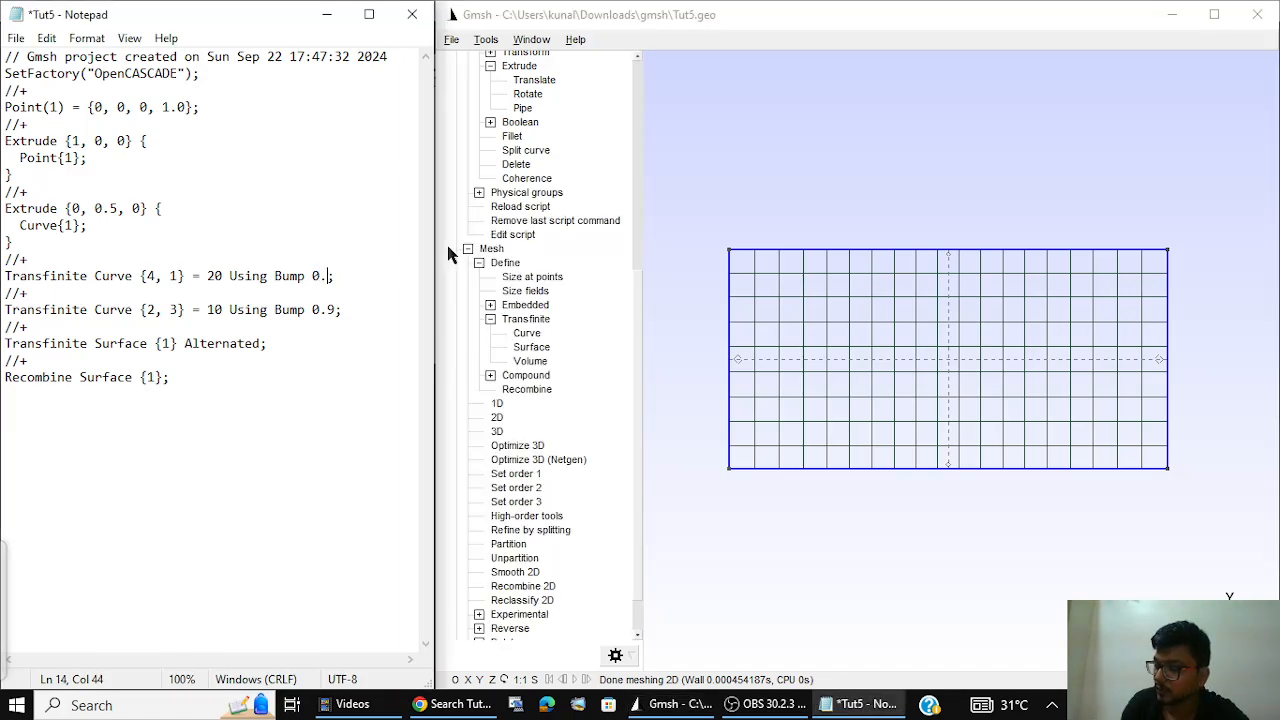
pyautogui.click(337, 310)
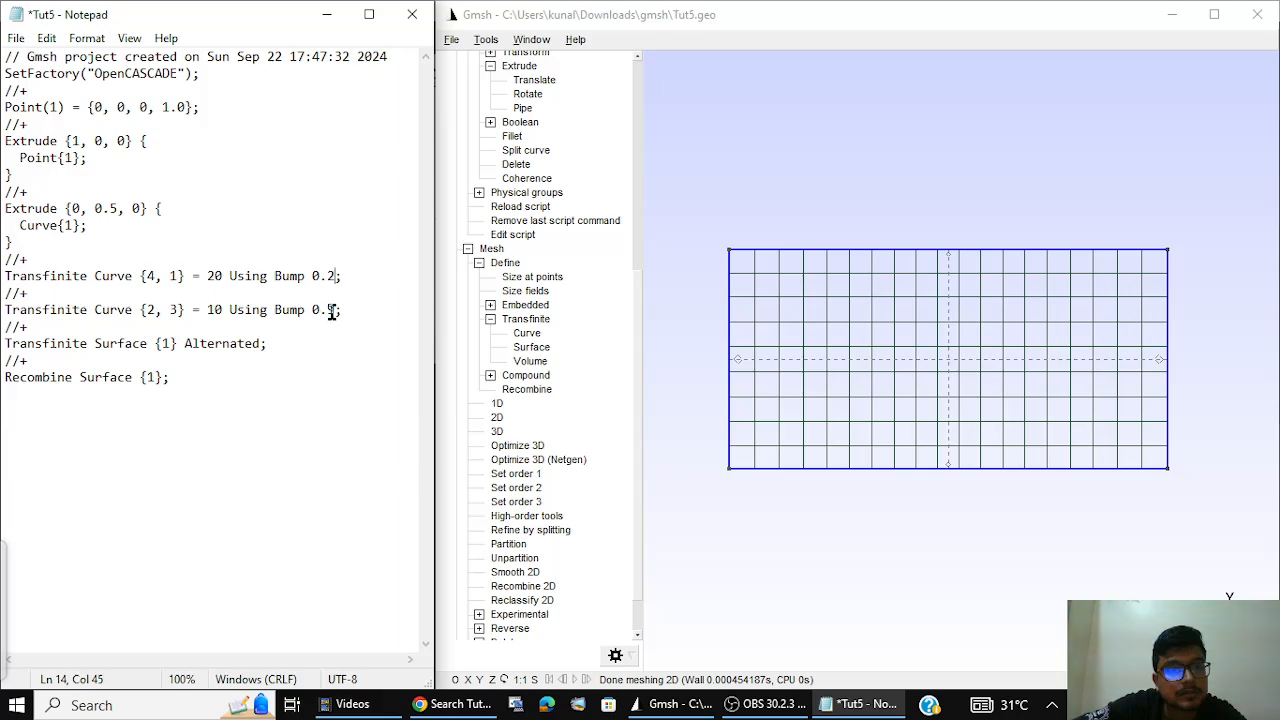
pyautogui.press('BackSpace')
pyautogui.write('2')
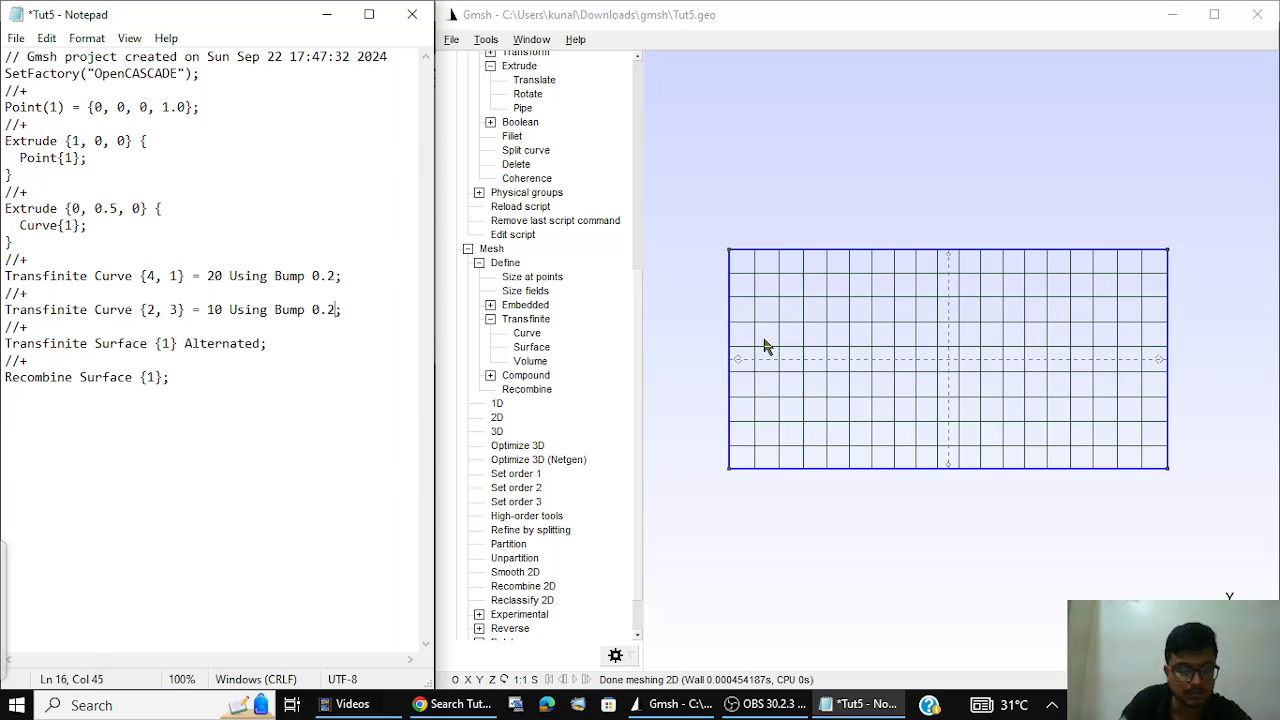
pyautogui.hotkey('ctrl', 's')
pyautogui.click(532, 205)
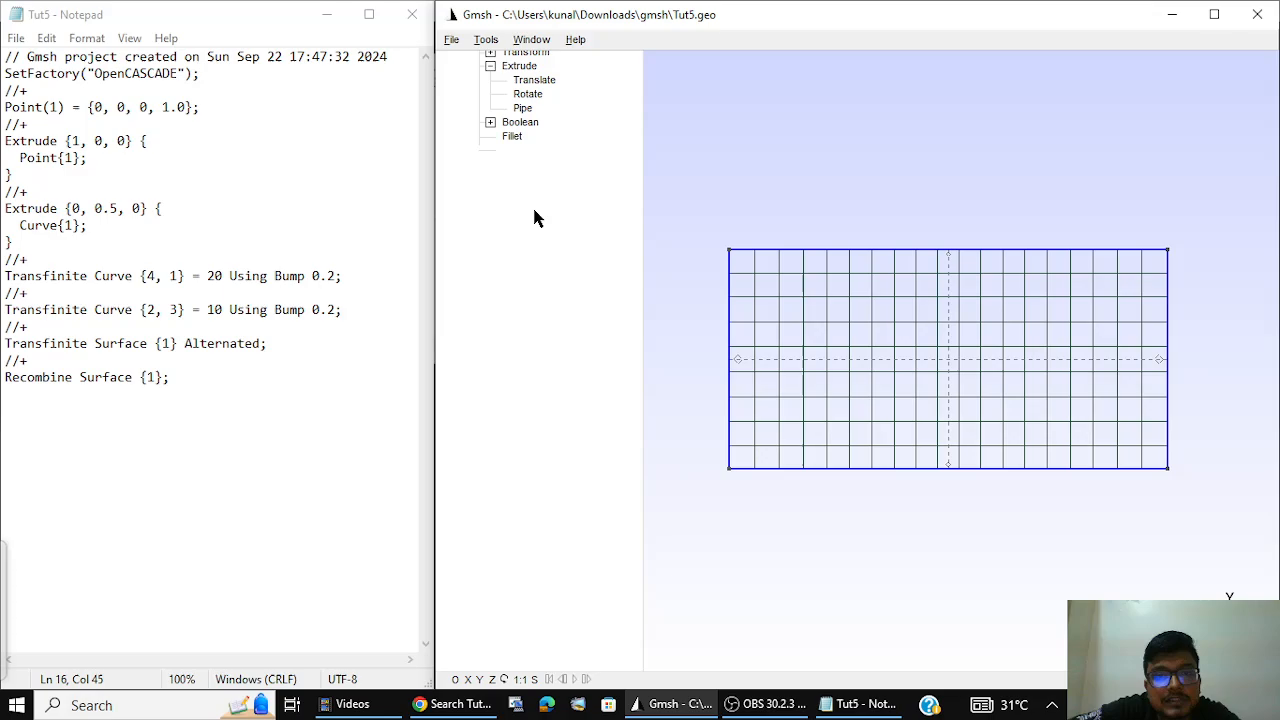
pyautogui.click(497, 417)
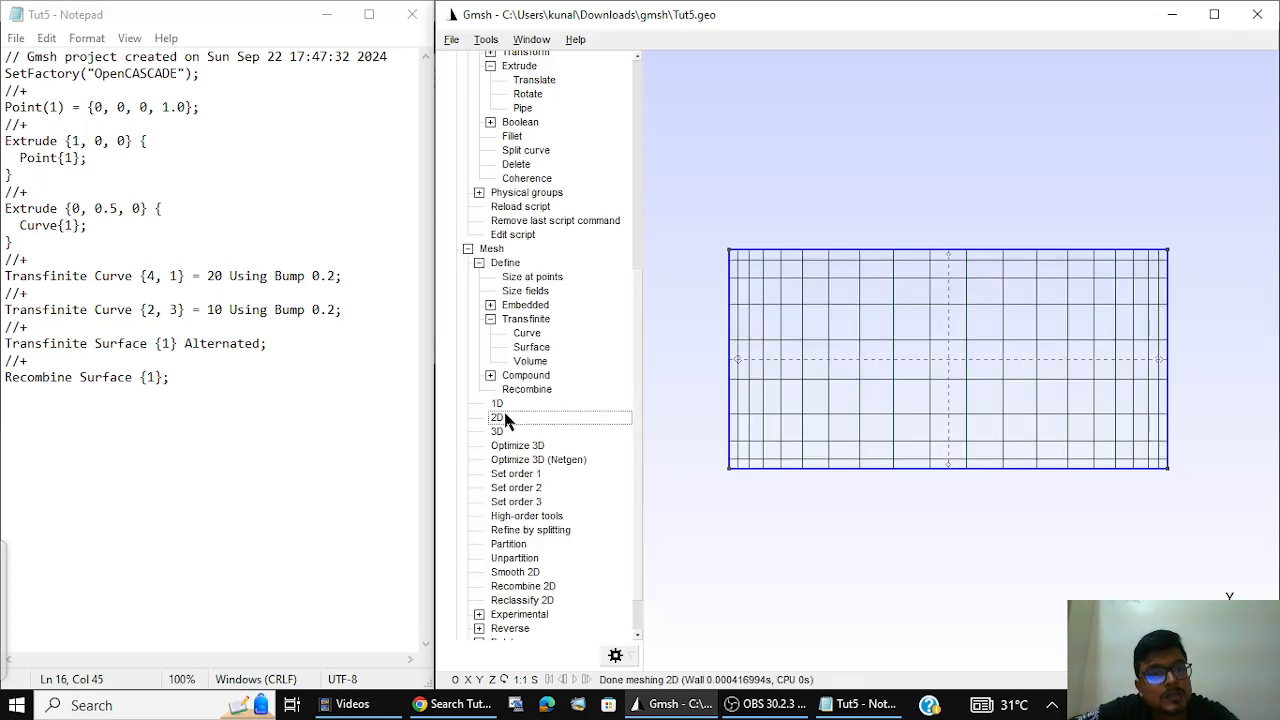
# Step: Change the Bump value to 5 on both Transfinite Curve lines, save the script, and reload it to generate the 2D mesh
pyautogui.click(336, 278)
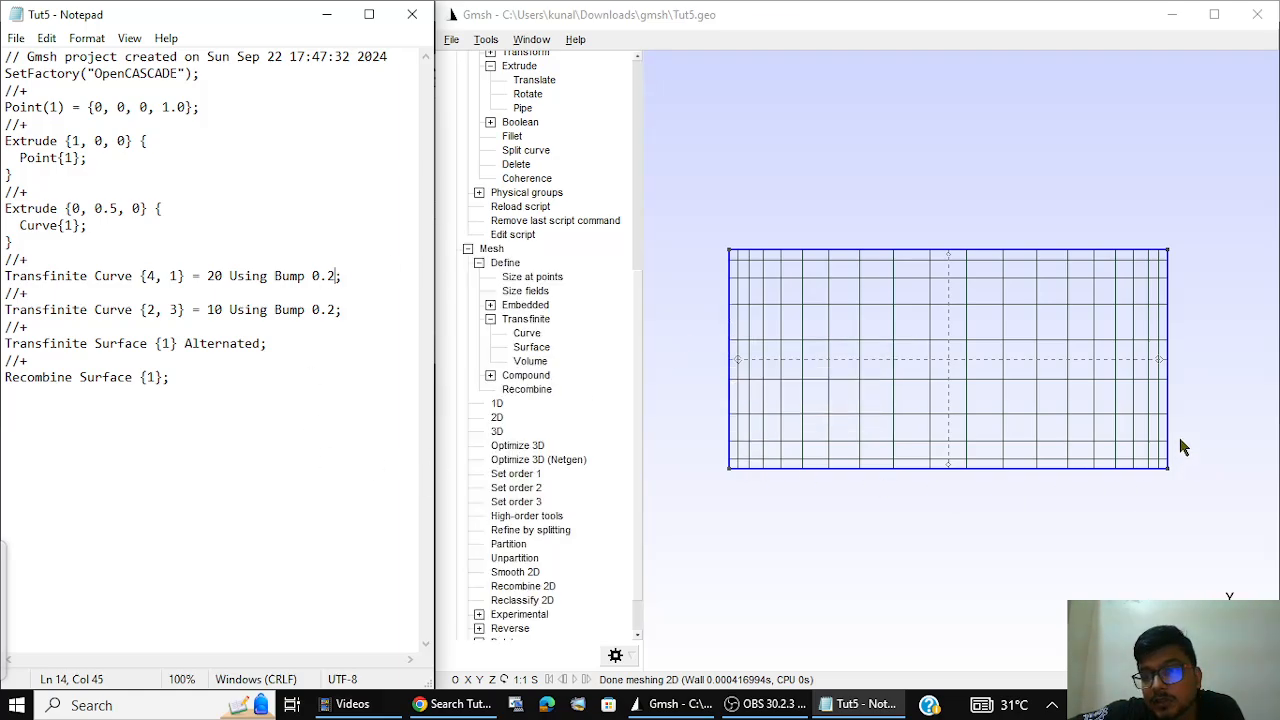
pyautogui.moveTo(791, 257)
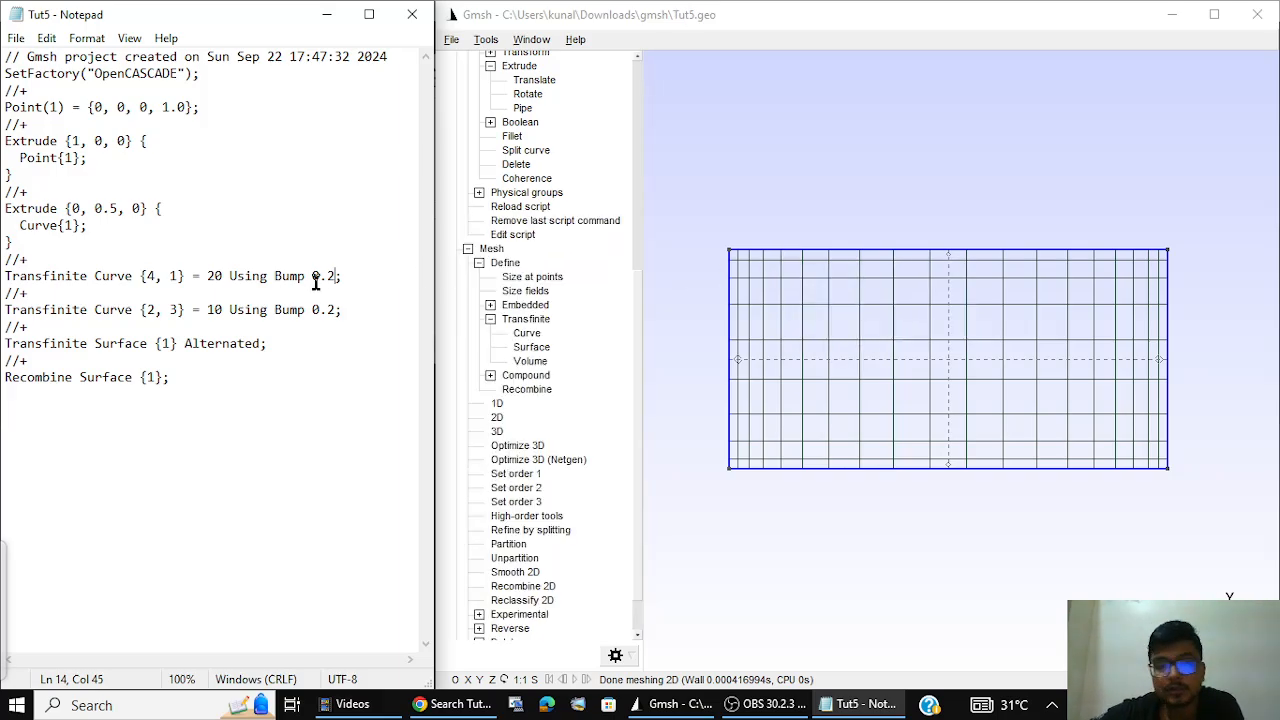
pyautogui.press('BackSpace')
pyautogui.press('BackSpace')
pyautogui.press('BackSpace')
pyautogui.write('5')
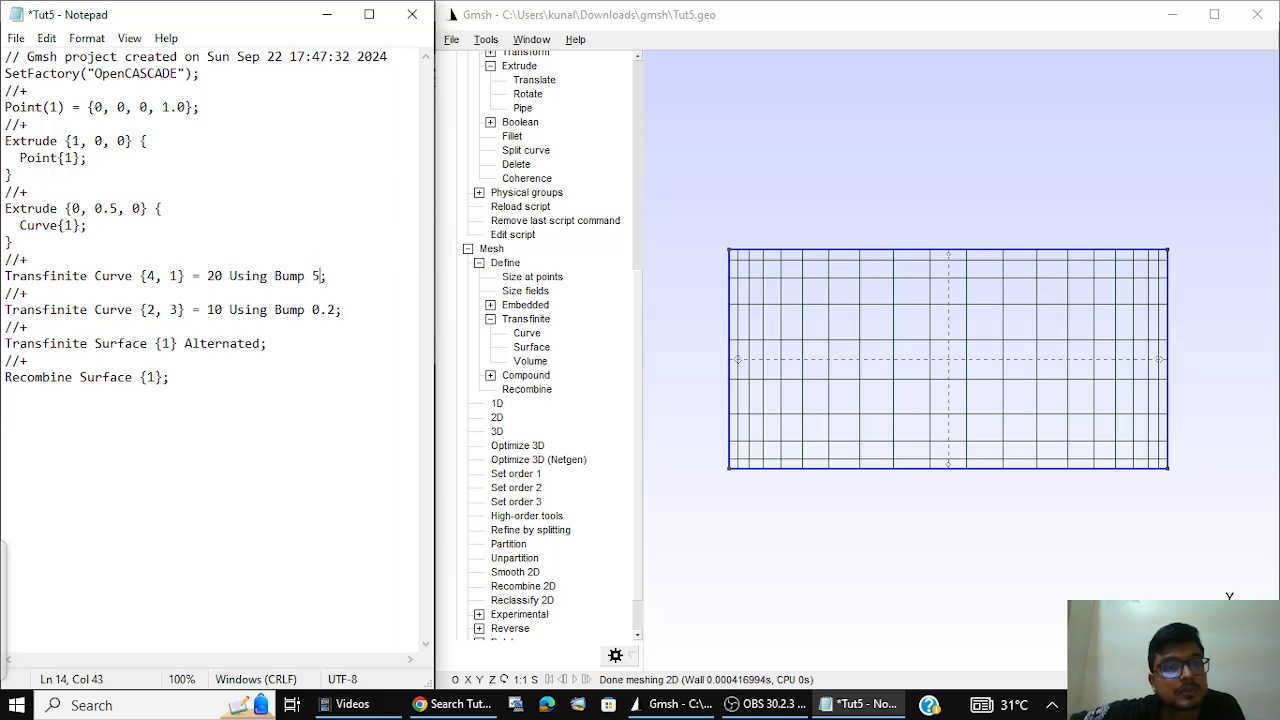
pyautogui.press('Down')
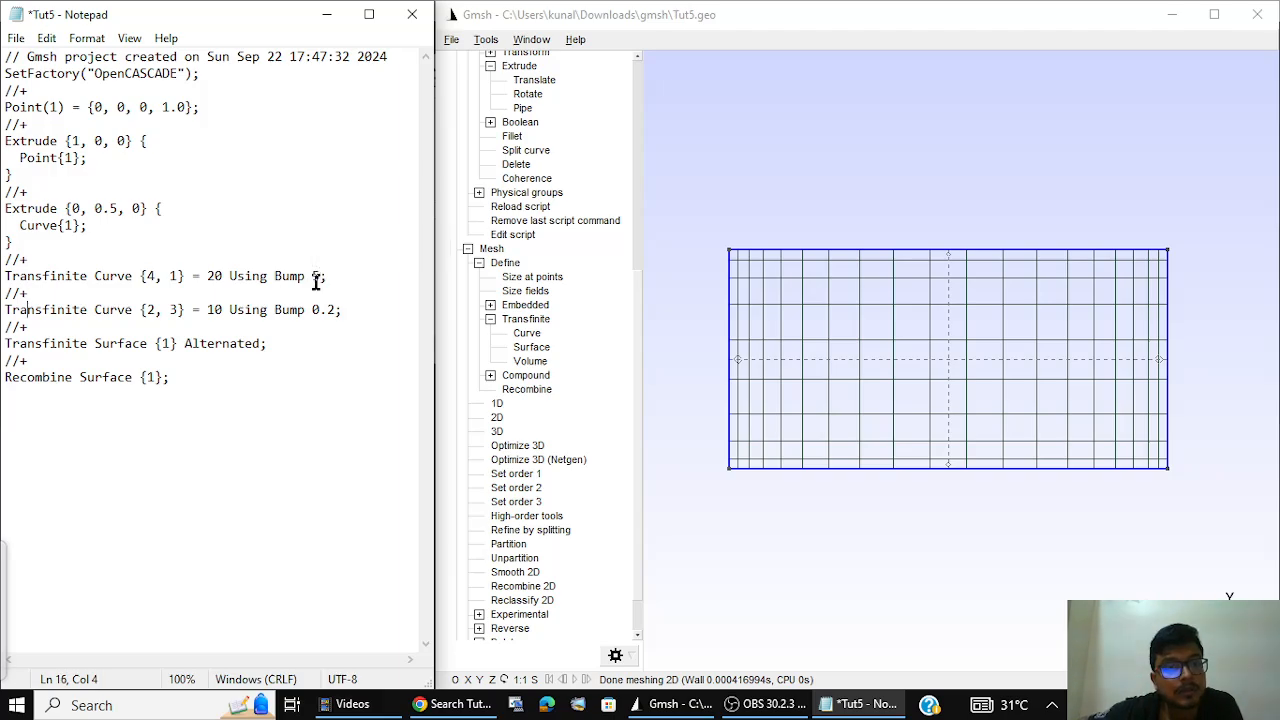
pyautogui.press('Down')
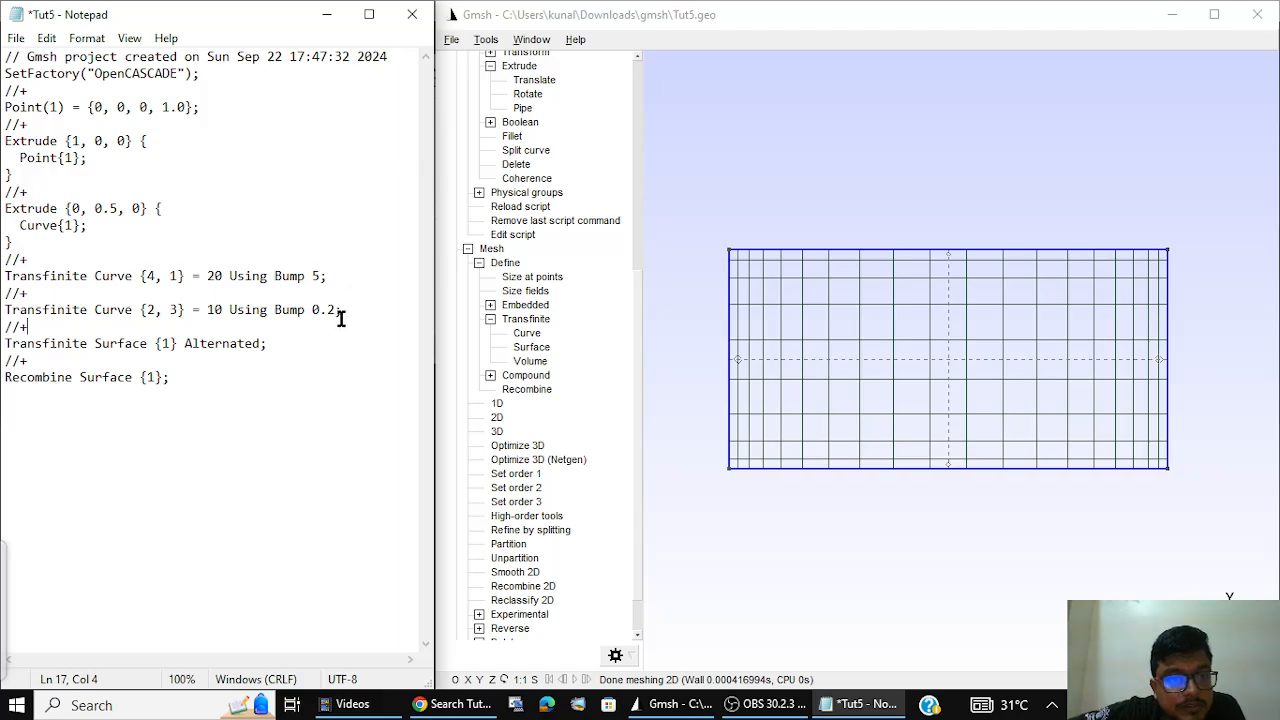
pyautogui.moveTo(336, 310); pyautogui.dragTo(310, 302)
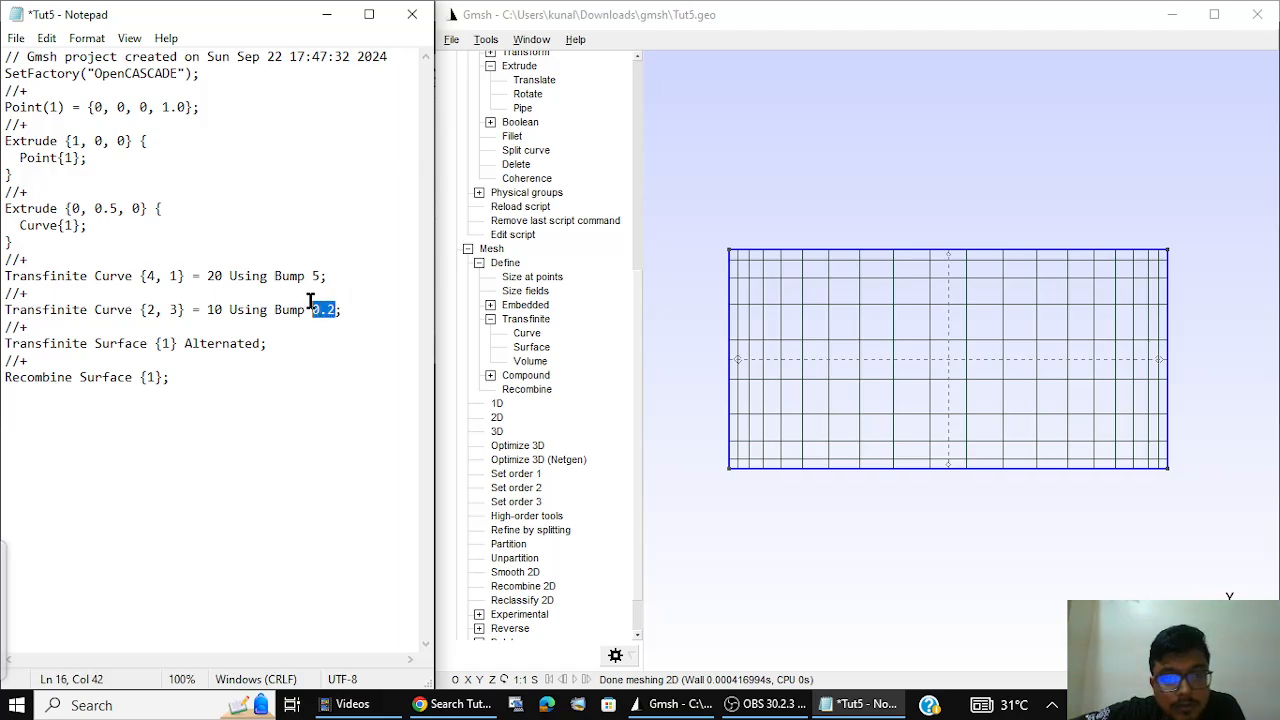
pyautogui.write('5')
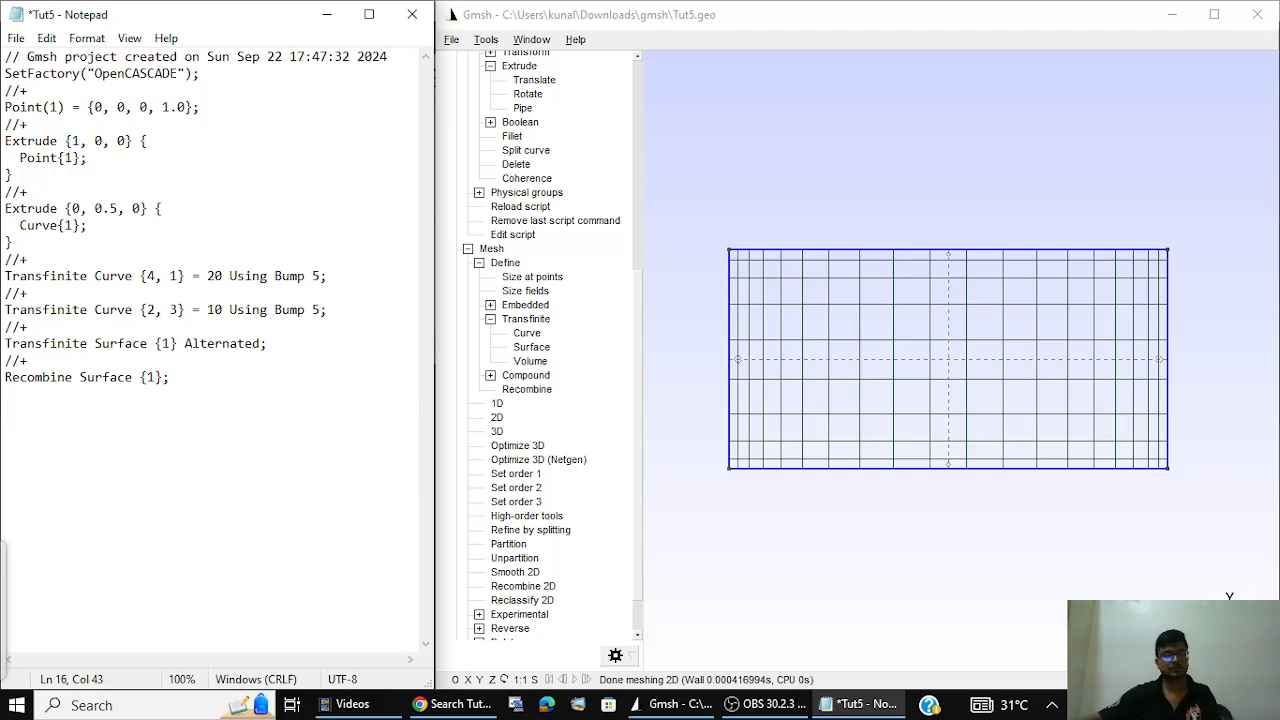
pyautogui.hotkey('ctrl', 's')
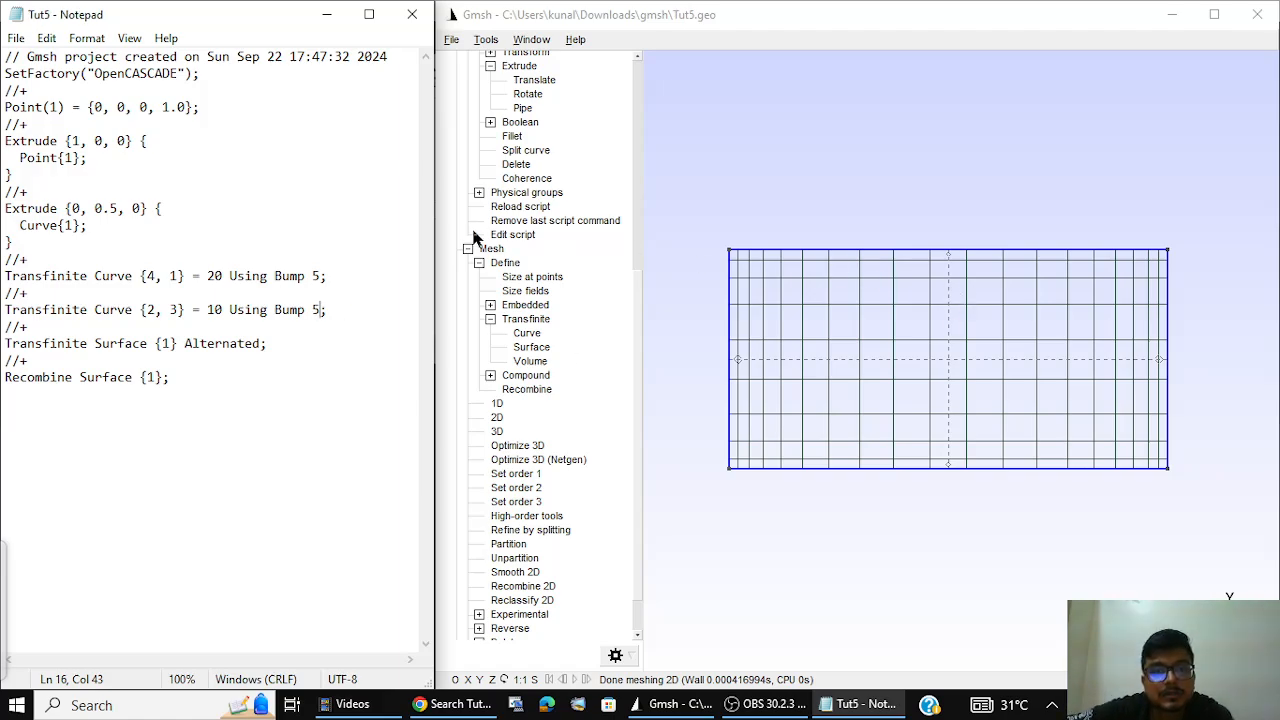
pyautogui.click(520, 207)
pyautogui.click(516, 420)
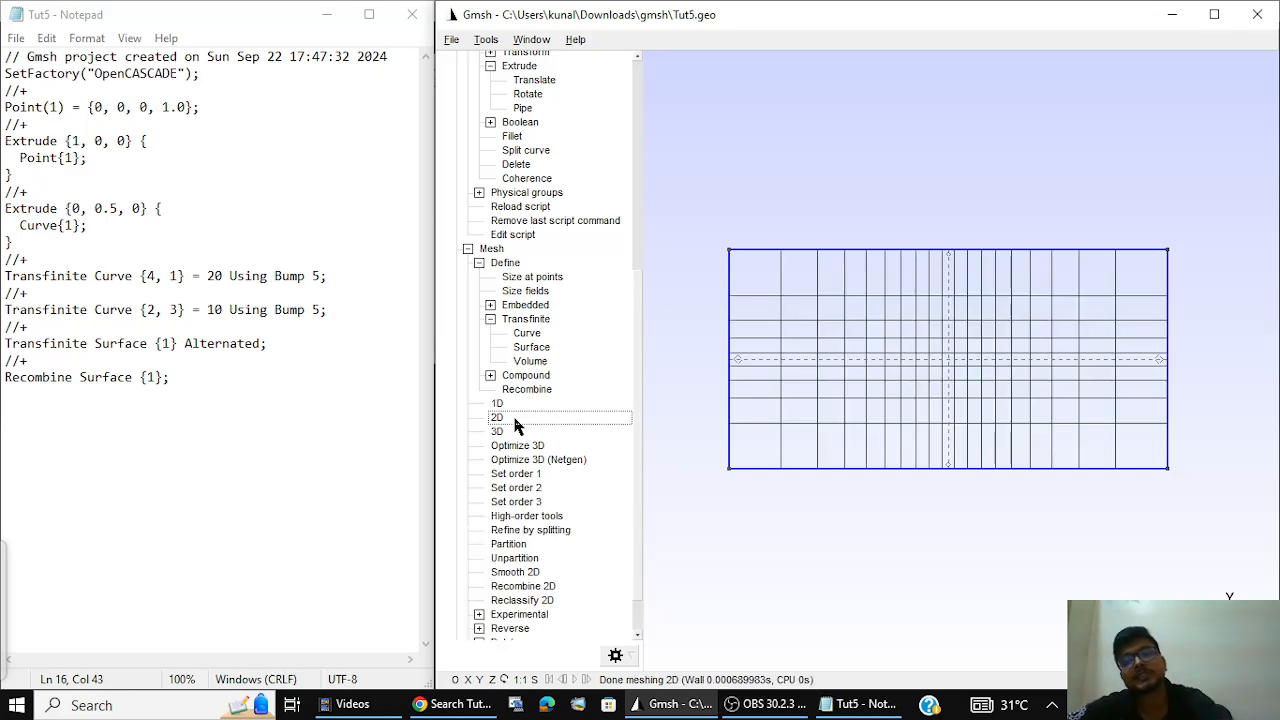
# Step: Examine how the mesh lines are distributed across the rectangle from several angles, and check the mesh attributes of its upper edge
pyautogui.moveTo(1043, 320); pyautogui.dragTo(1016, 319)
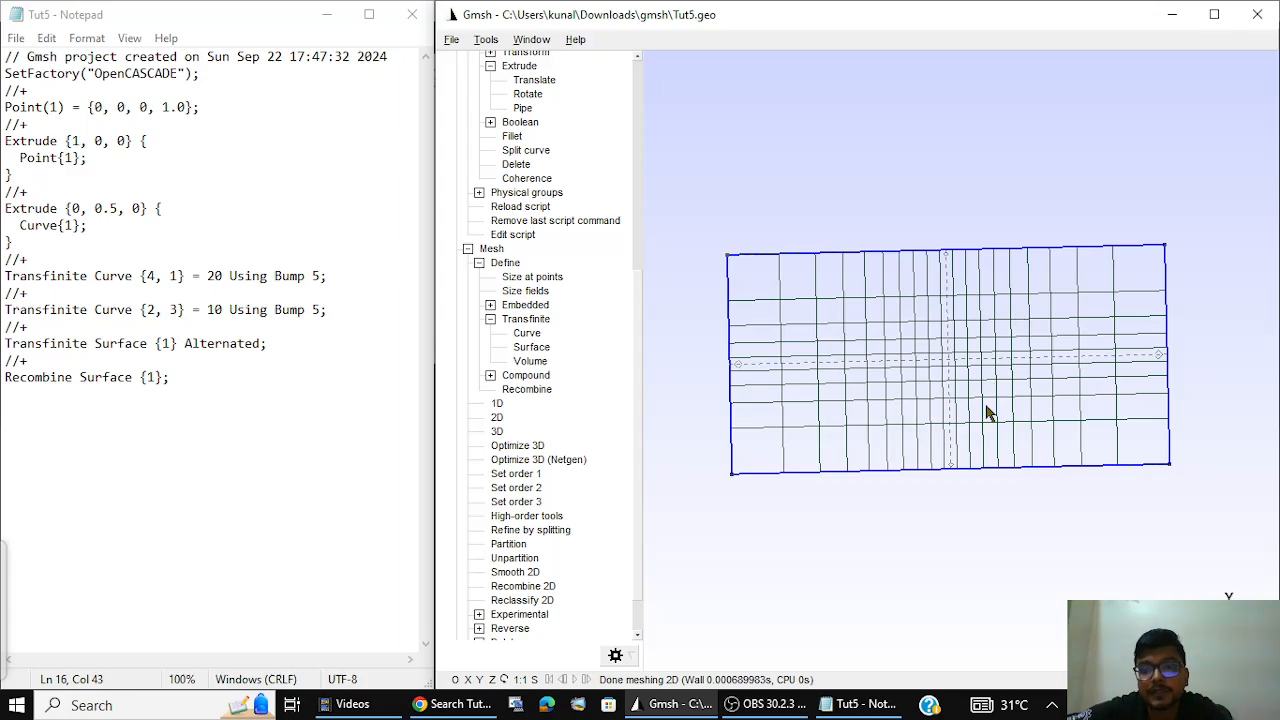
pyautogui.moveTo(986, 414); pyautogui.dragTo(972, 300)
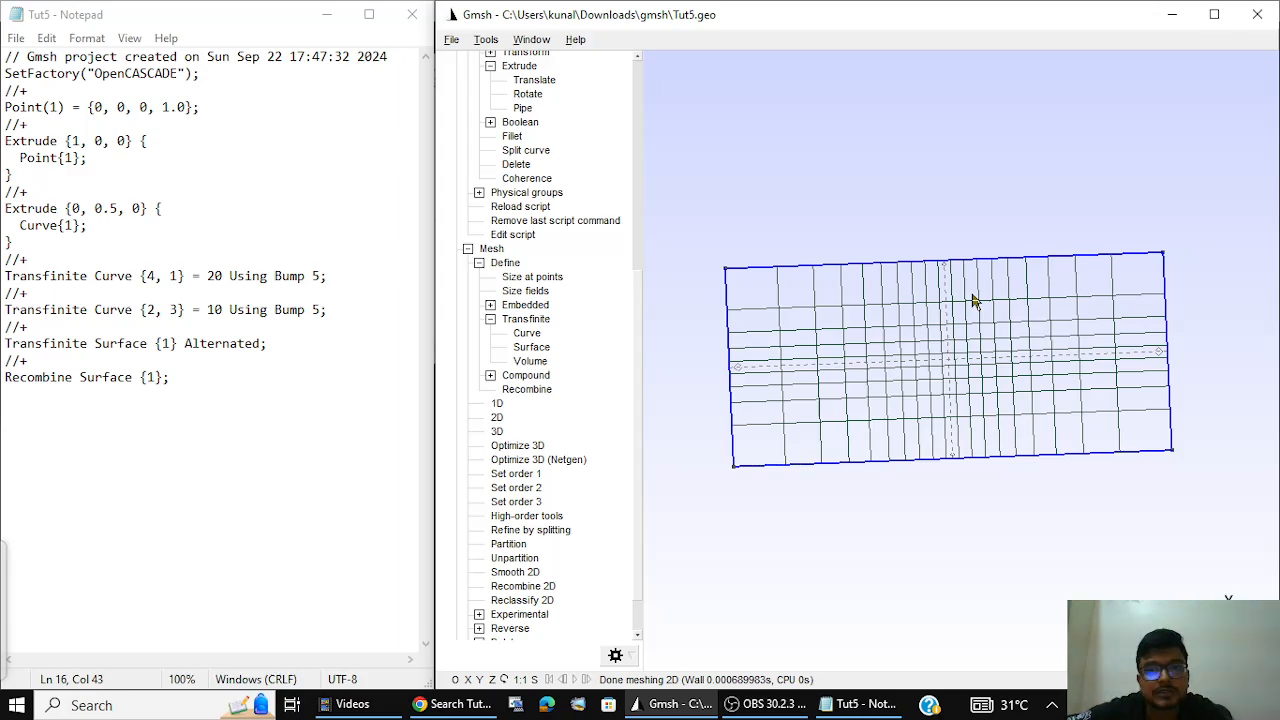
pyautogui.moveTo(951, 569); pyautogui.dragTo(849, 214)
pyautogui.moveTo(1150, 255)
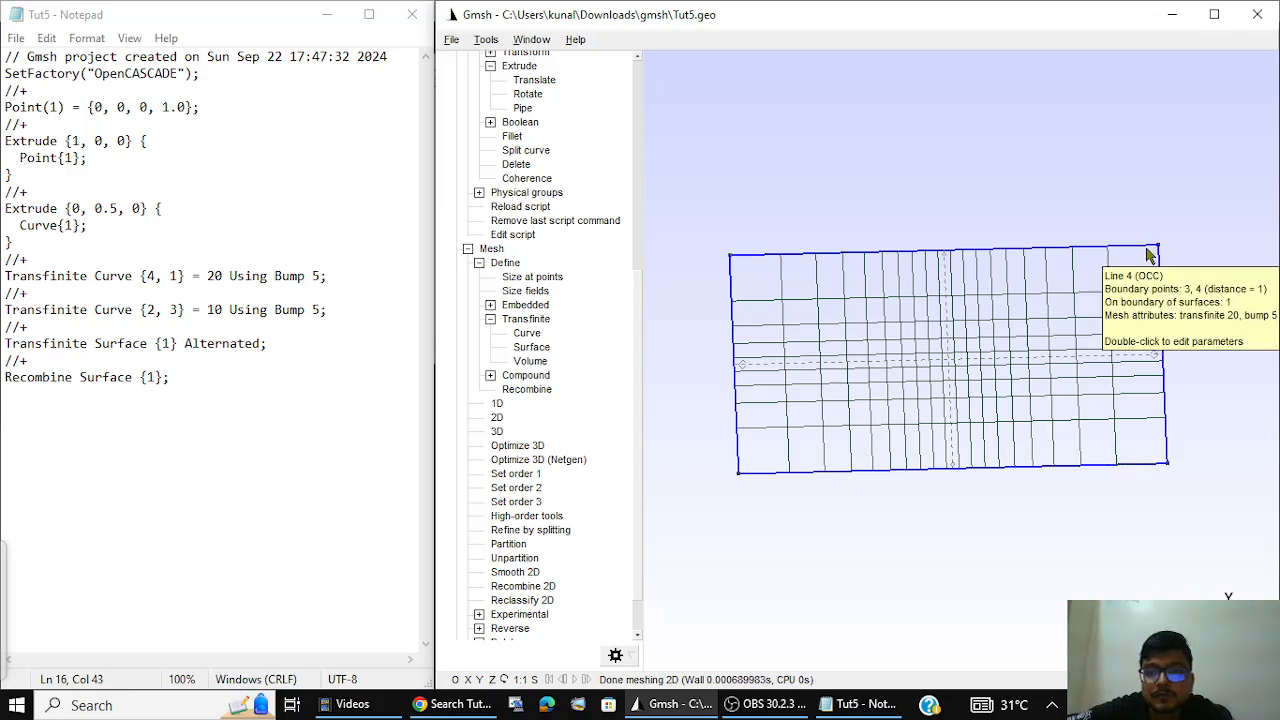
pyautogui.scroll(-3, 983, 251)
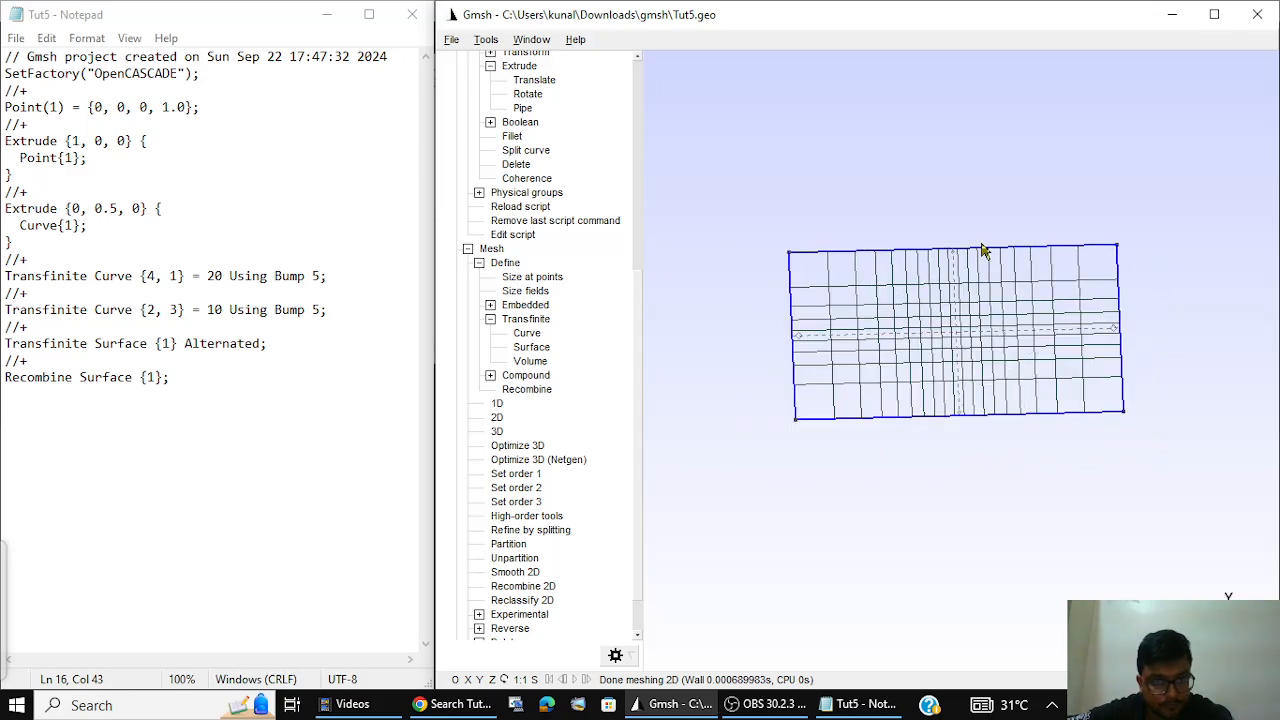
pyautogui.scroll(2, 983, 251)
pyautogui.scroll(3, 982, 246)
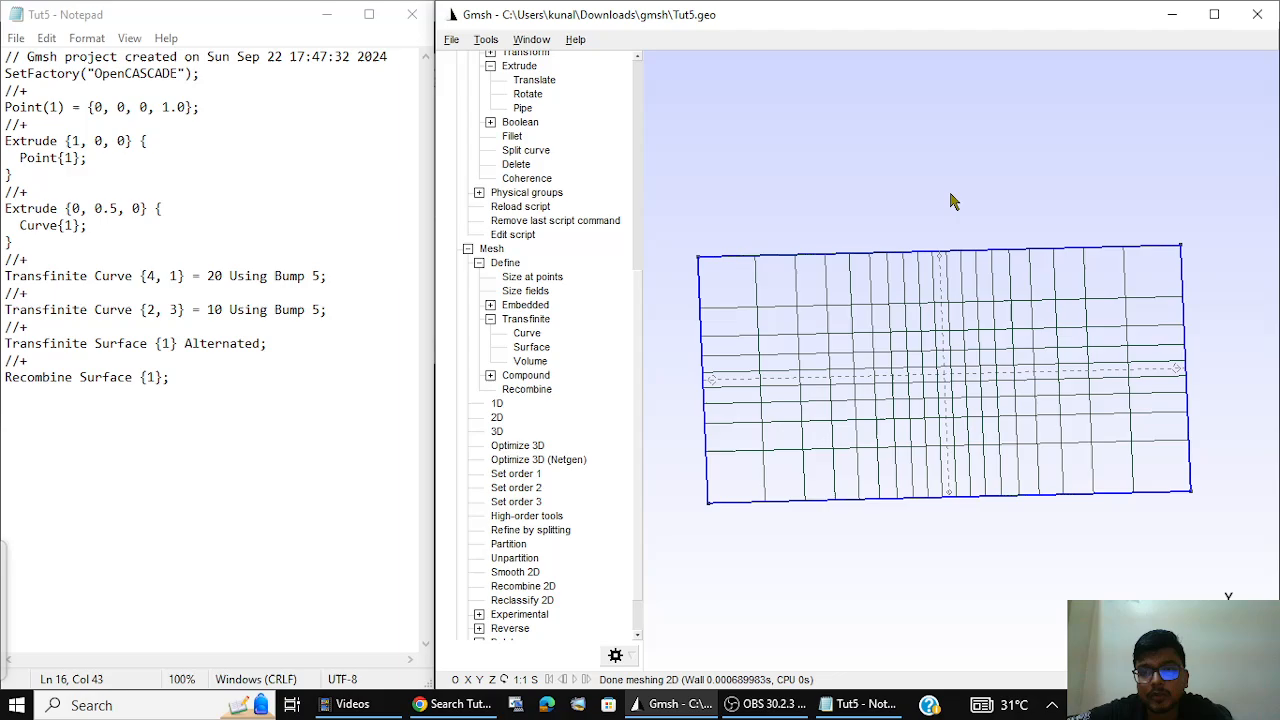
pyautogui.moveTo(951, 194); pyautogui.dragTo(967, 183)
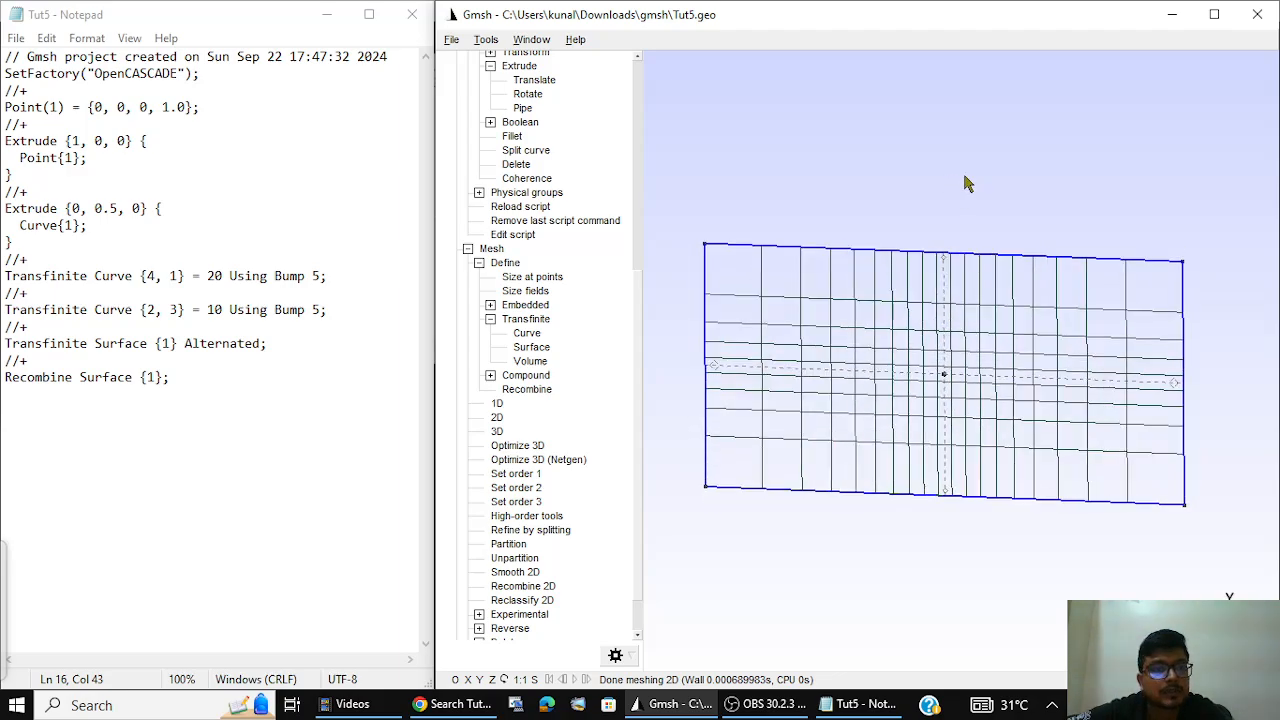
pyautogui.moveTo(965, 177); pyautogui.dragTo(966, 177)
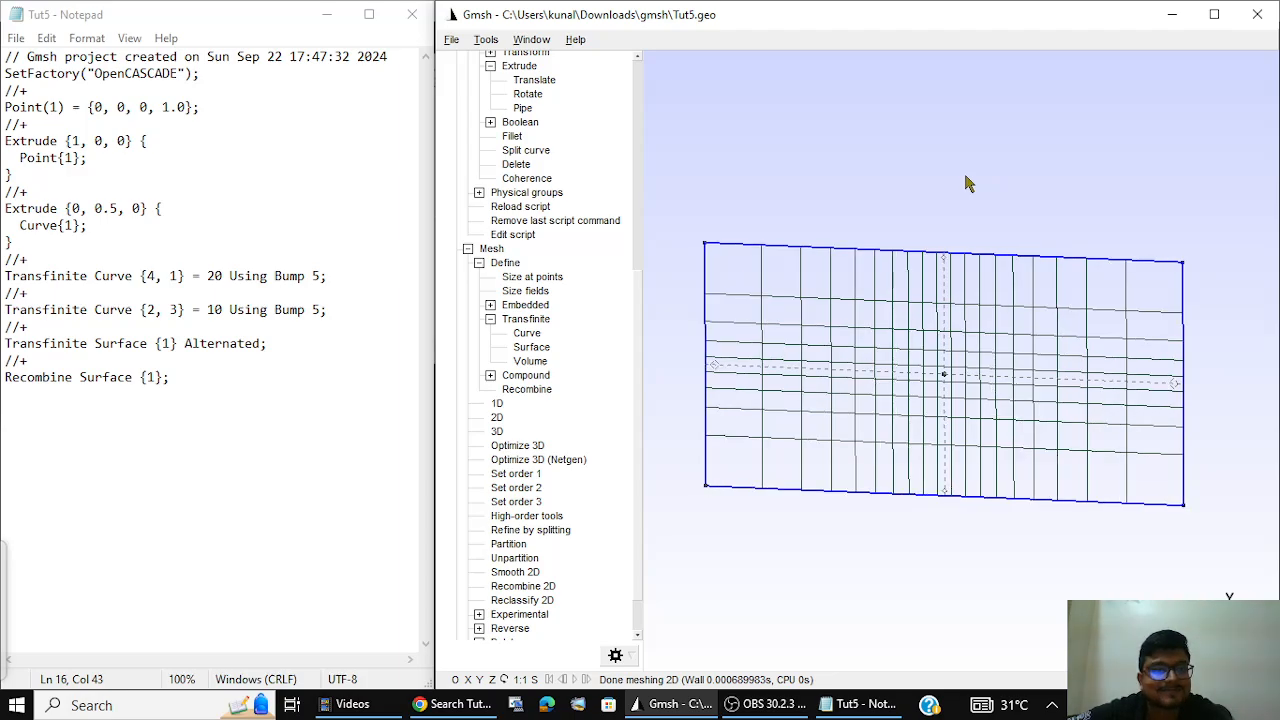
pyautogui.rightClick(880, 205)
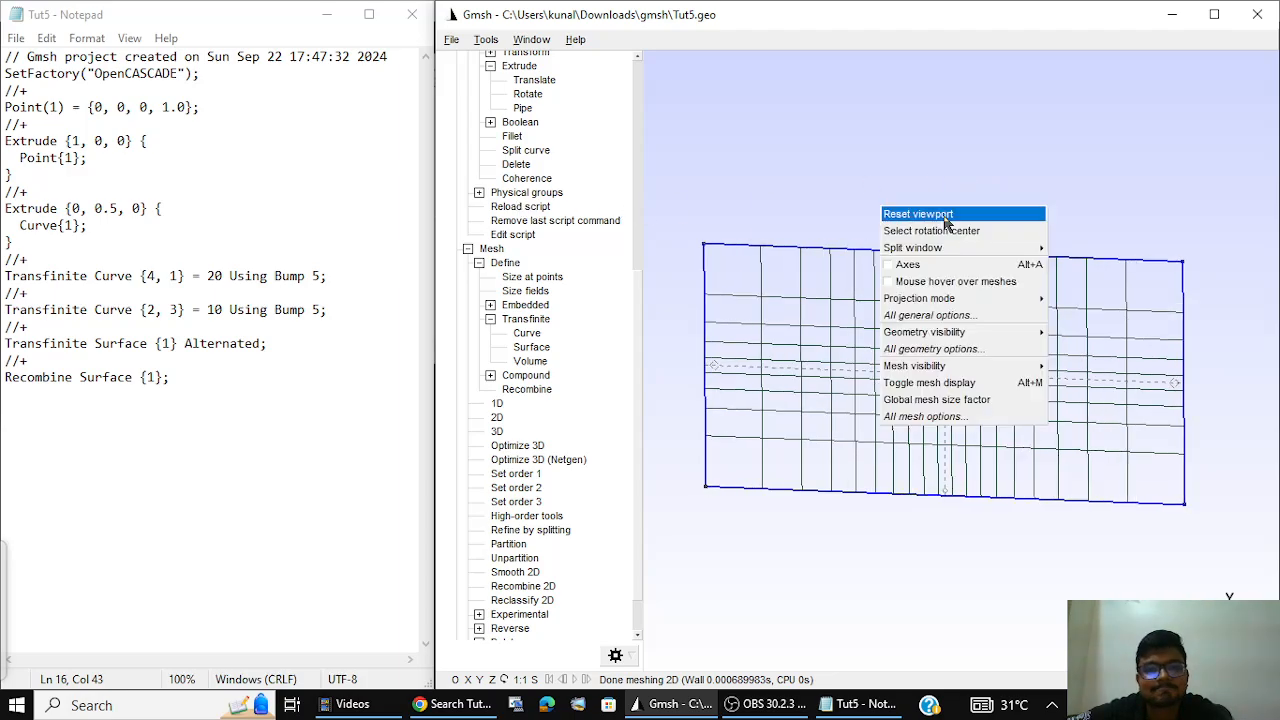
pyautogui.click(883, 173)
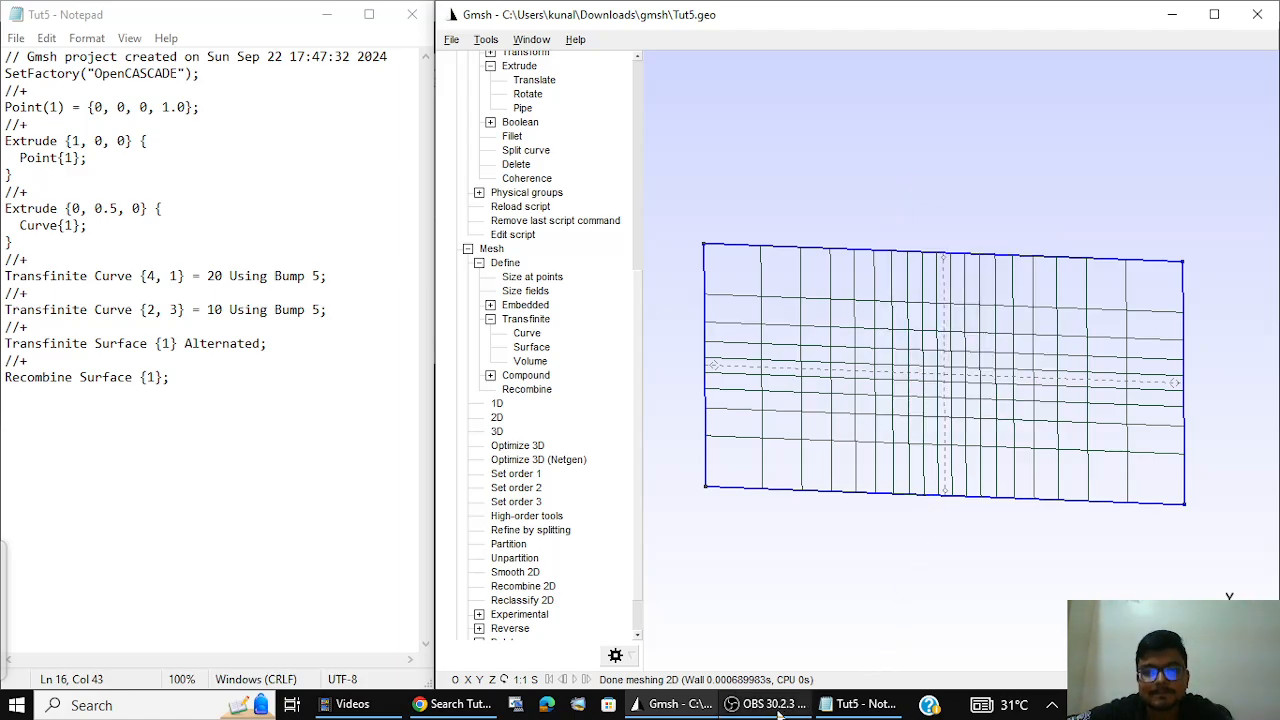